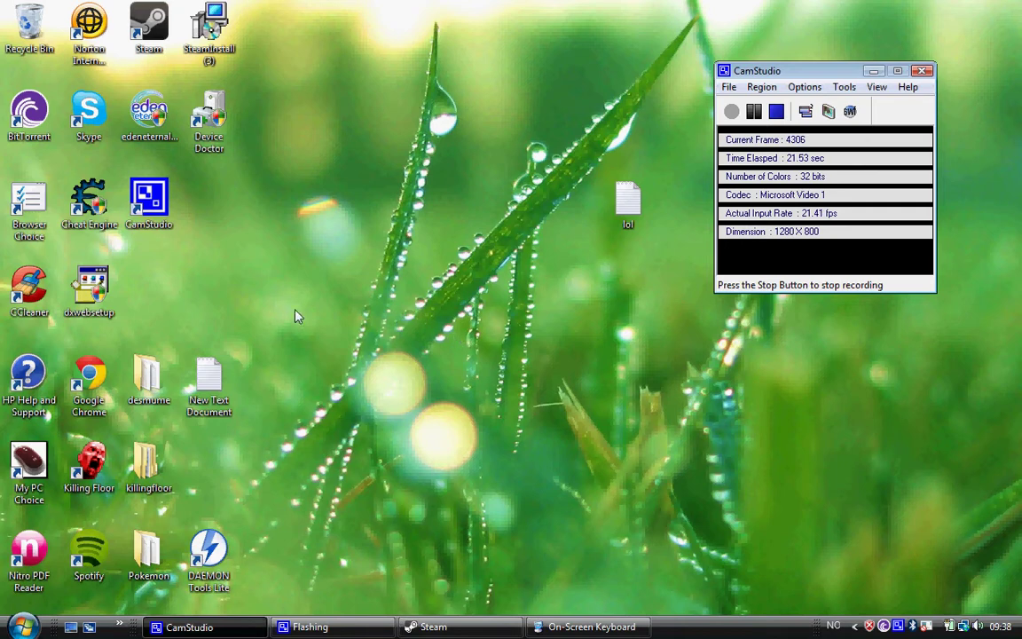
# Launch Chrome and load the Tripwire forums home page, reloading after the cache error
pyautogui.click(105, 368)
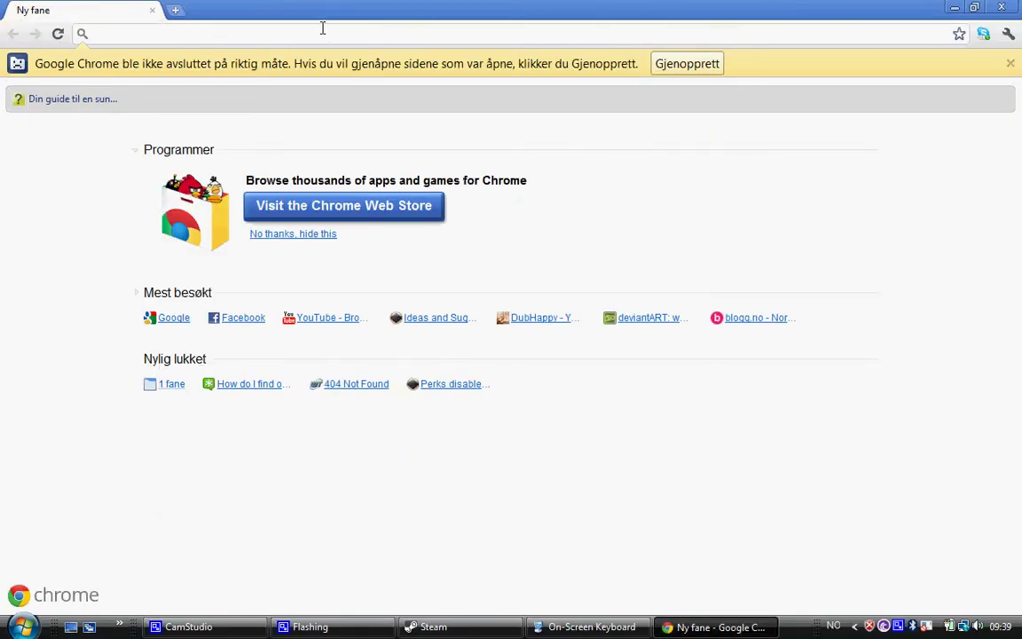
pyautogui.write('forums.tripwireinteractive.com/forumdisplay.php?f=55')
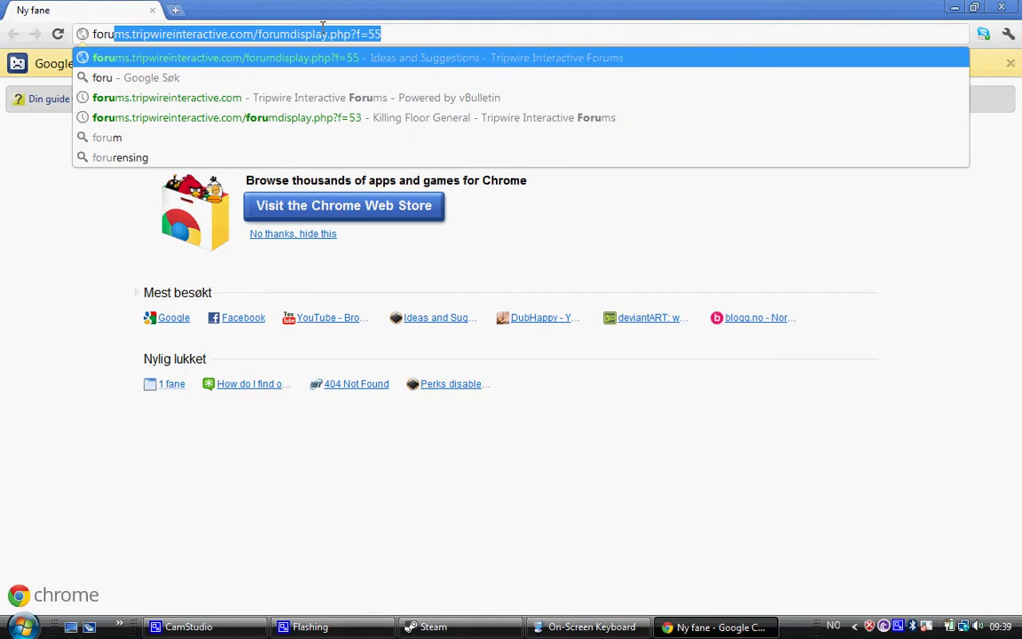
pyautogui.press('Down')
pyautogui.press('Down')
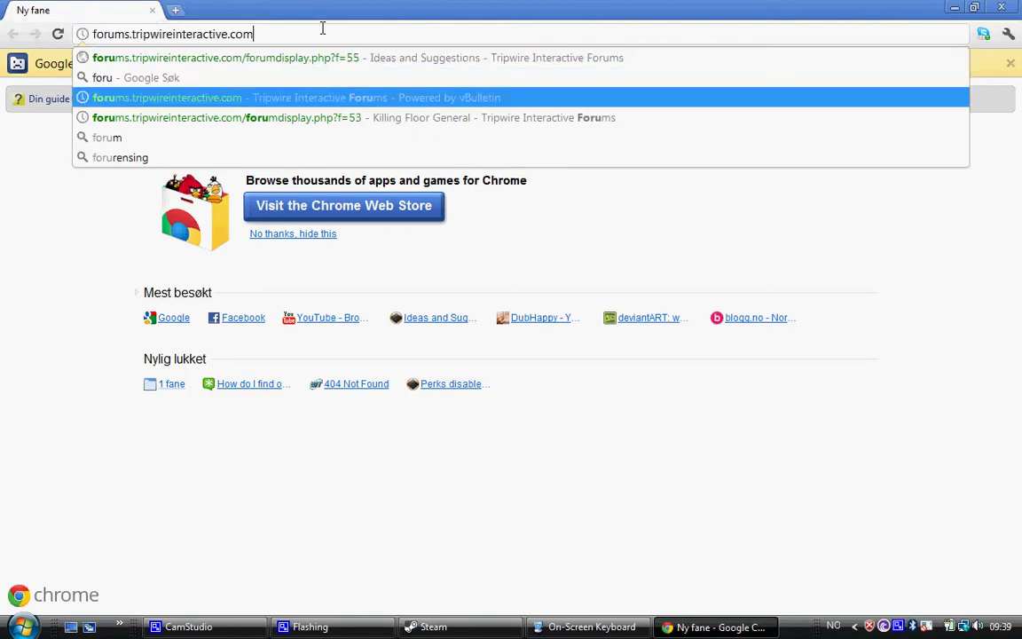
pyautogui.press('Return')
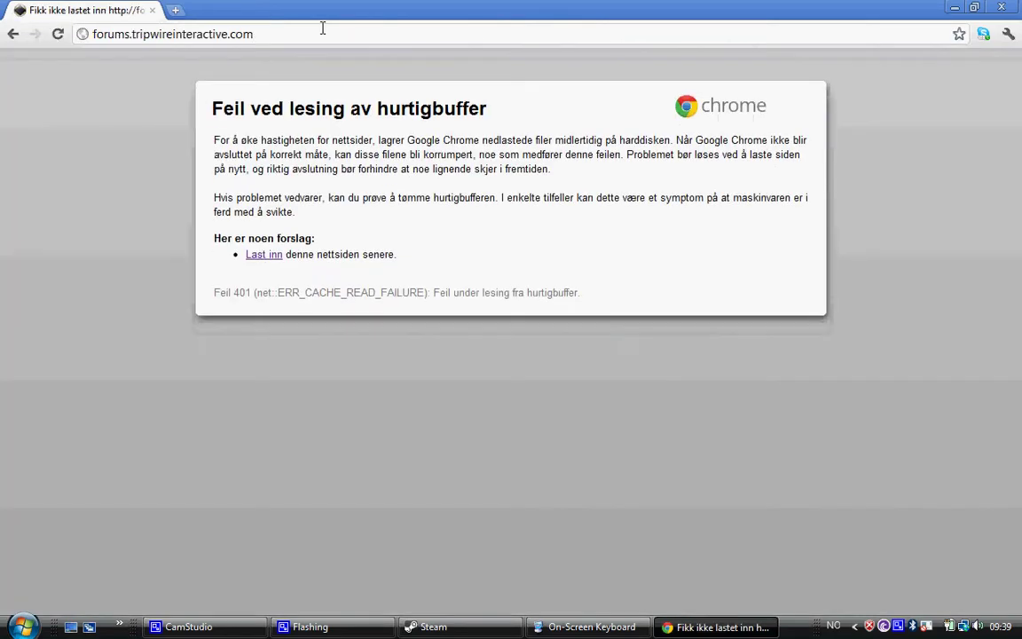
pyautogui.click(323, 28)
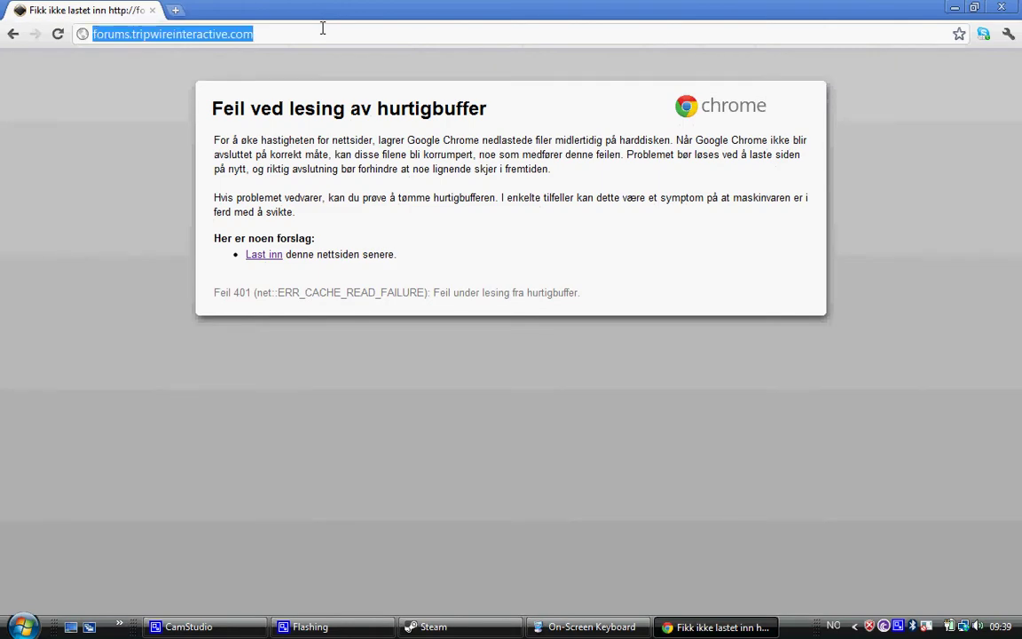
pyautogui.press('Return')
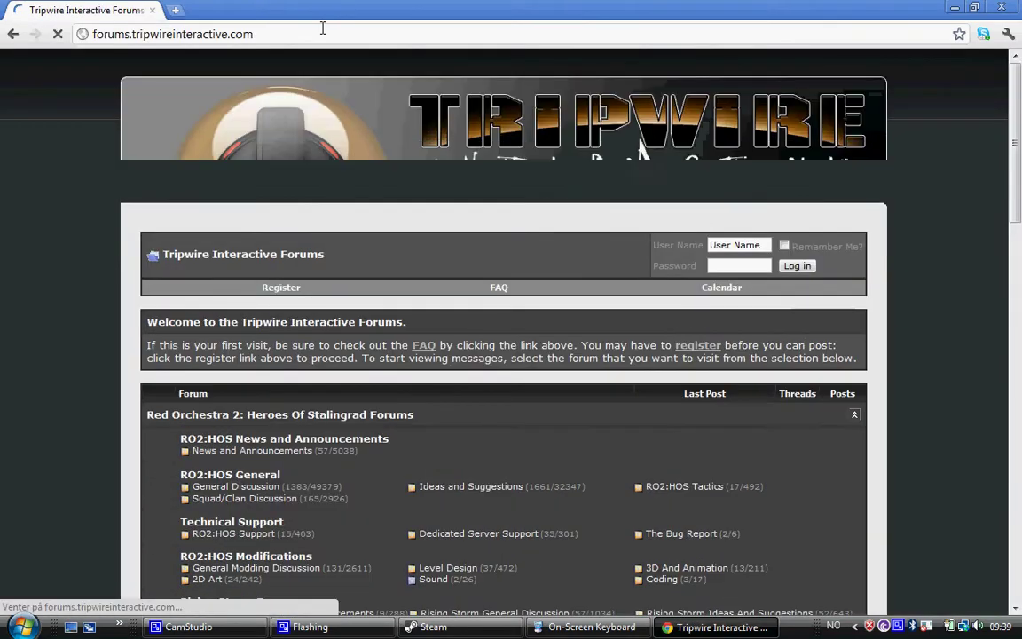
# Scroll down the forum index to the Killing Floor forums
pyautogui.scroll(-3, 408, 375)
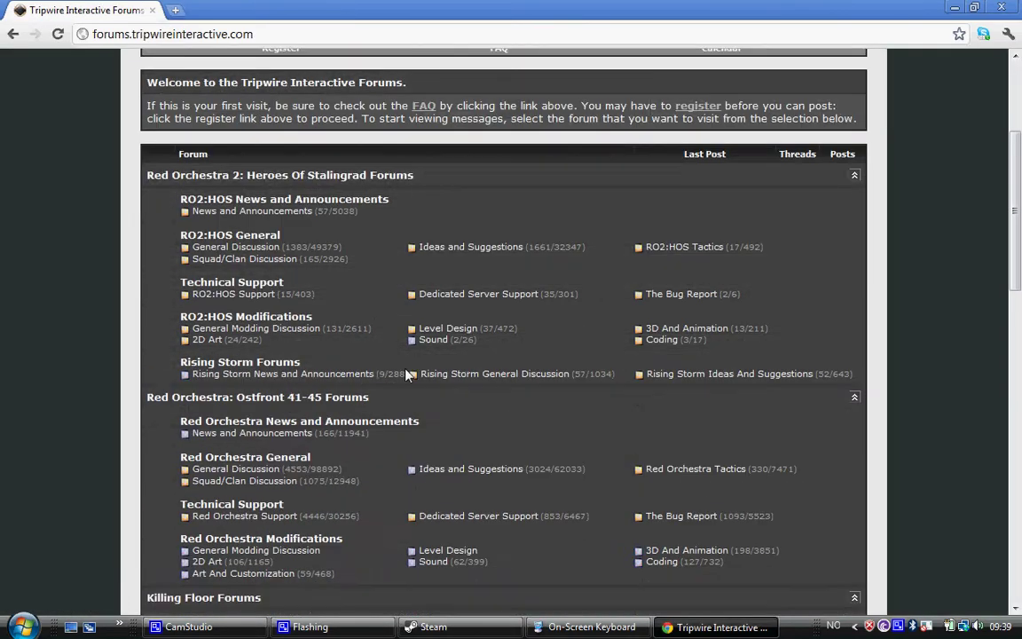
pyautogui.scroll(-3, 387, 216)
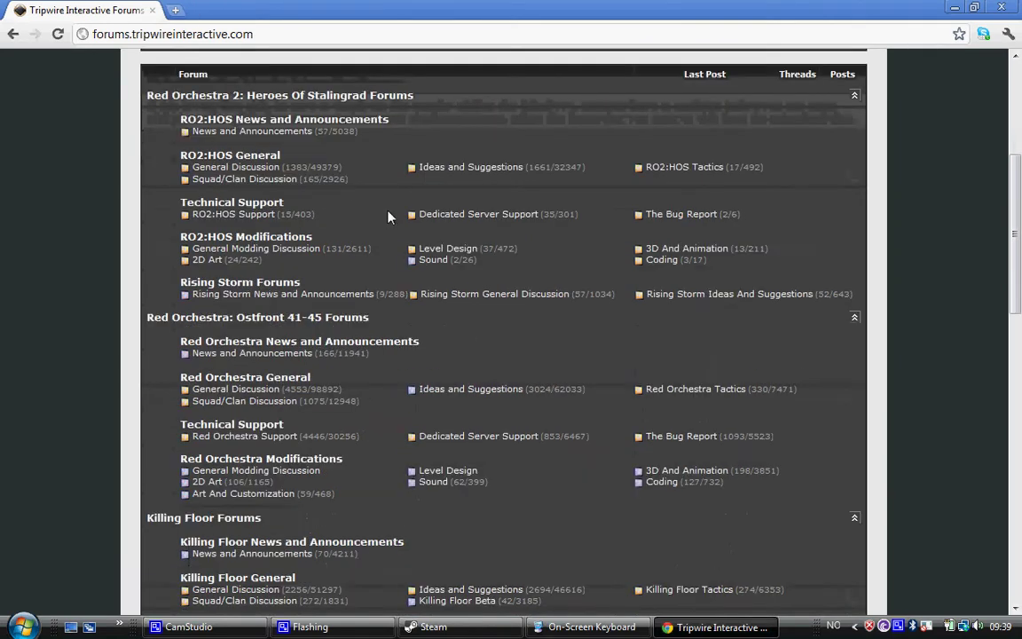
pyautogui.scroll(-1, 306, 302)
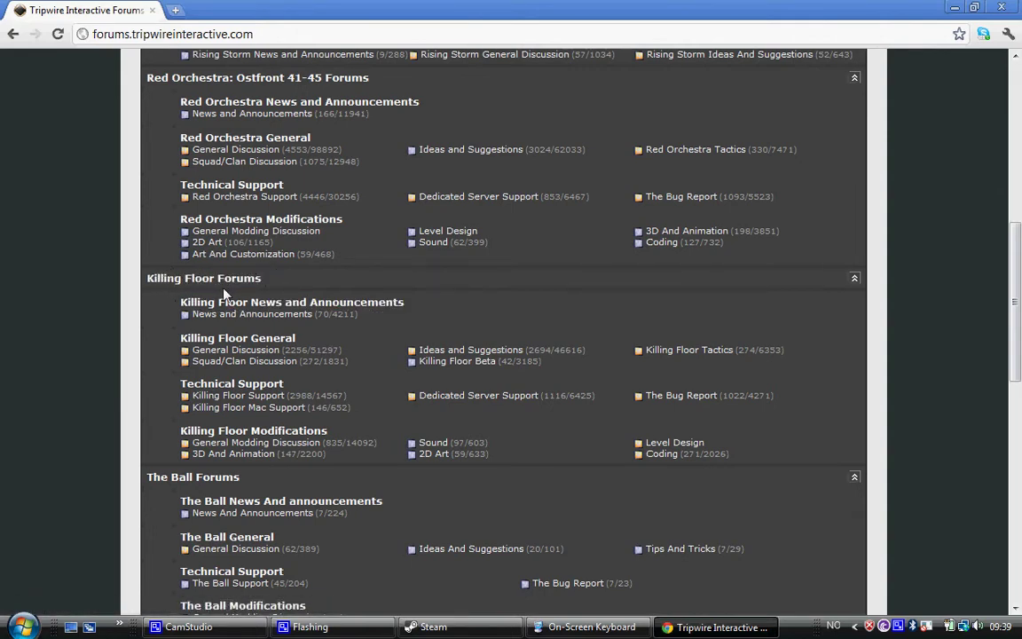
pyautogui.scroll(5, 257, 257)
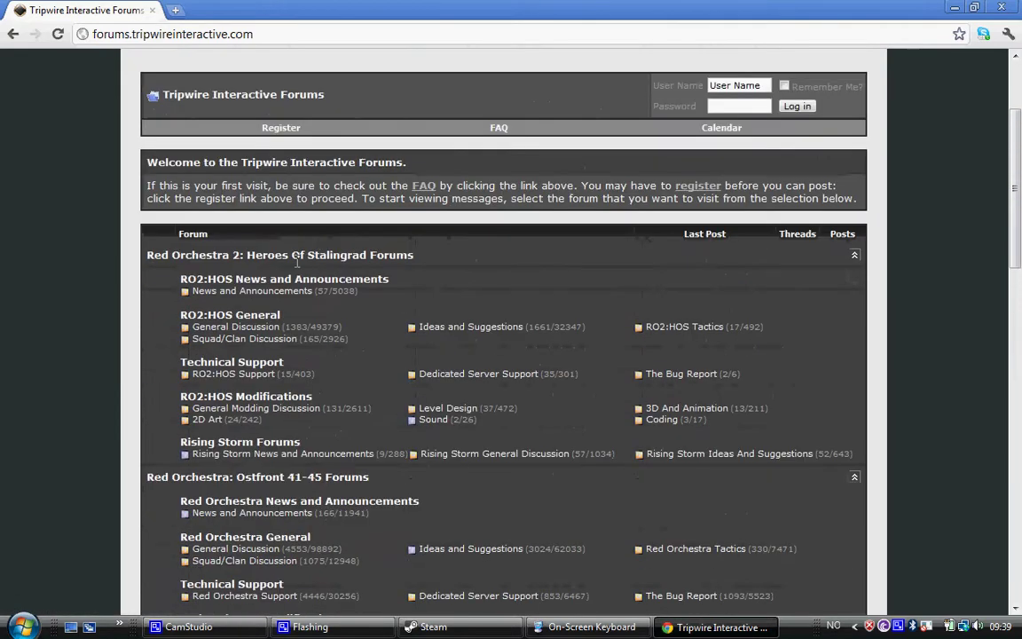
pyautogui.scroll(-5, 266, 262)
pyautogui.scroll(-1, 284, 293)
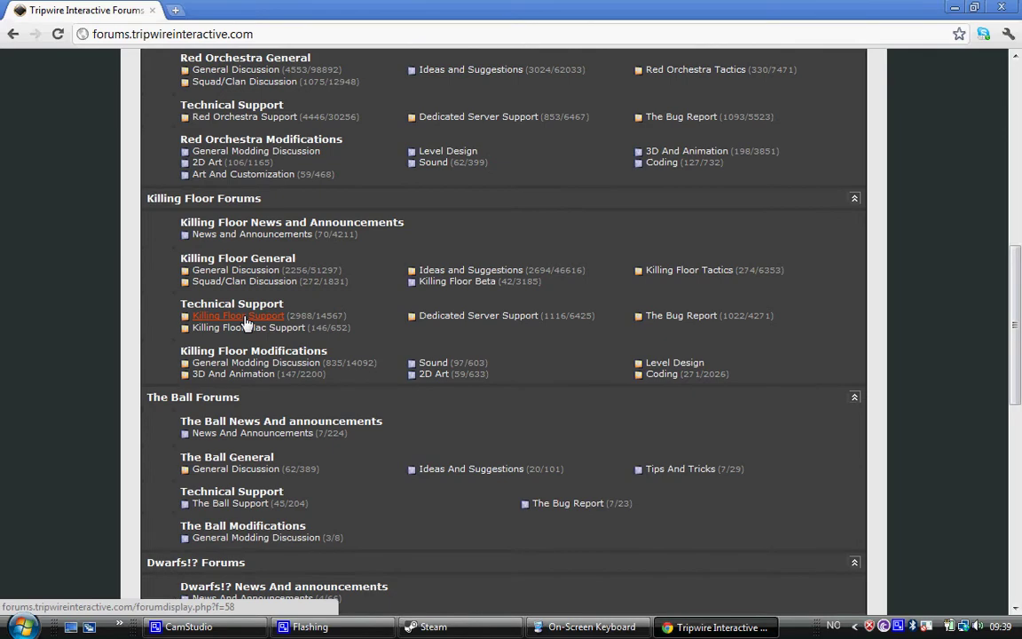
# Open the Killing Floor Support board and log in with the forum user name and password
pyautogui.click(246, 321)
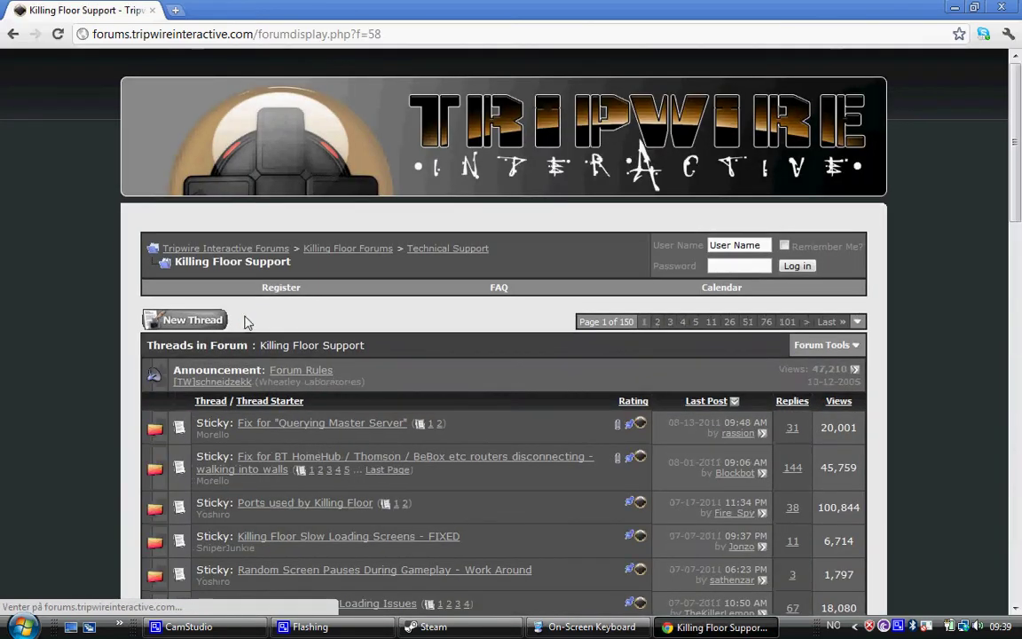
pyautogui.click(720, 245)
pyautogui.write('bl')
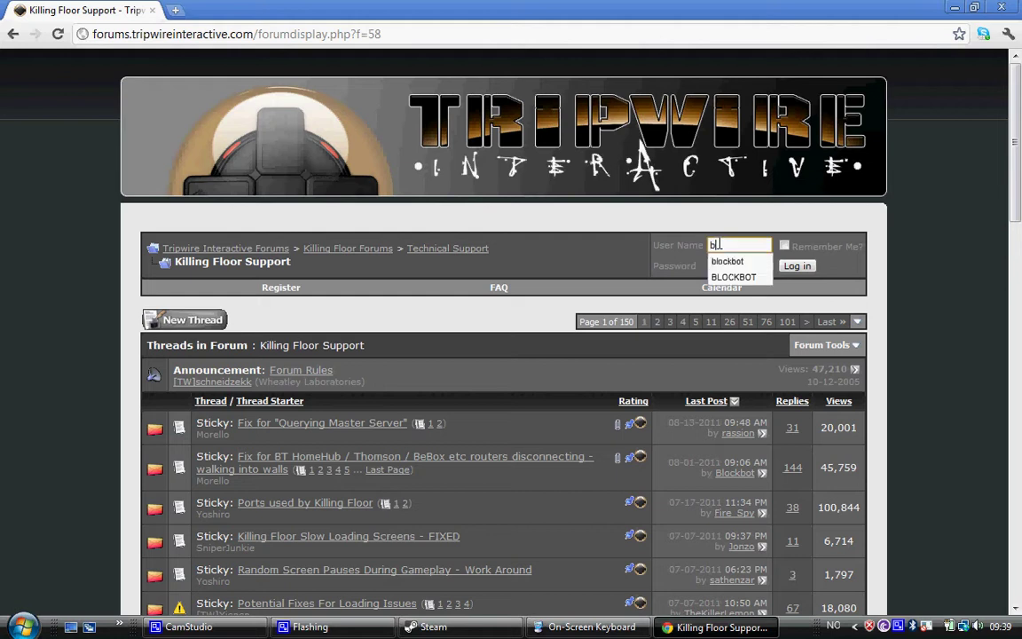
pyautogui.write('ockbot')
pyautogui.press('Tab')
pyautogui.write('••••••••')
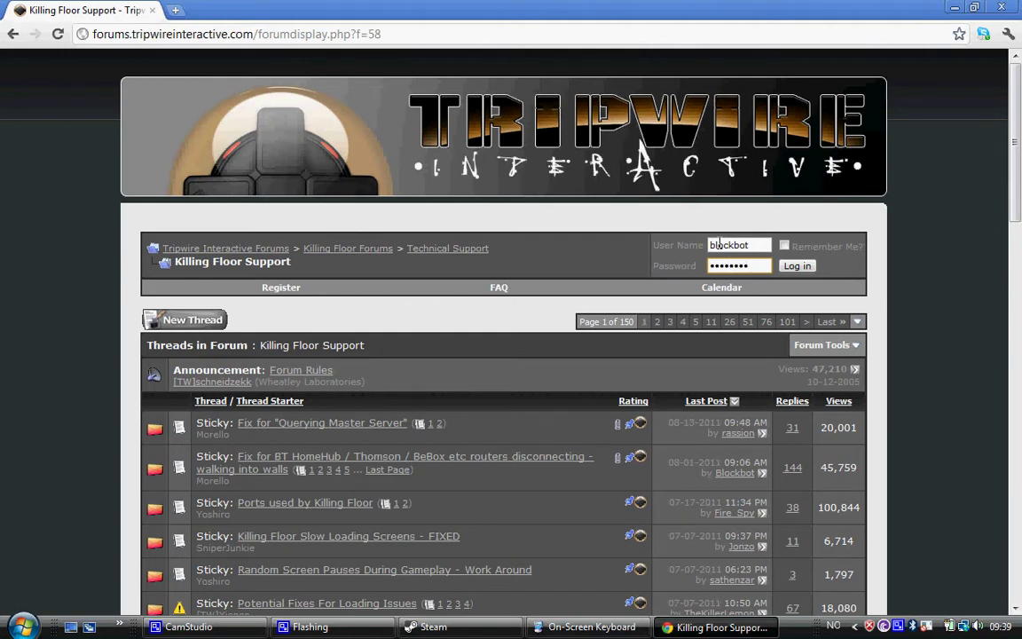
pyautogui.press('Return')
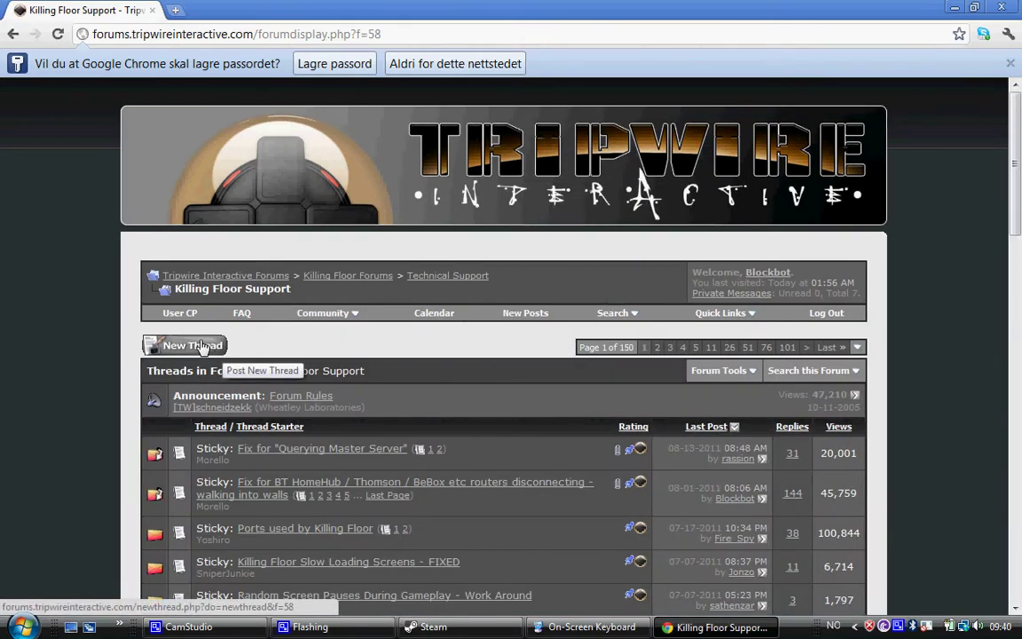
pyautogui.scroll(-1, 202, 346)
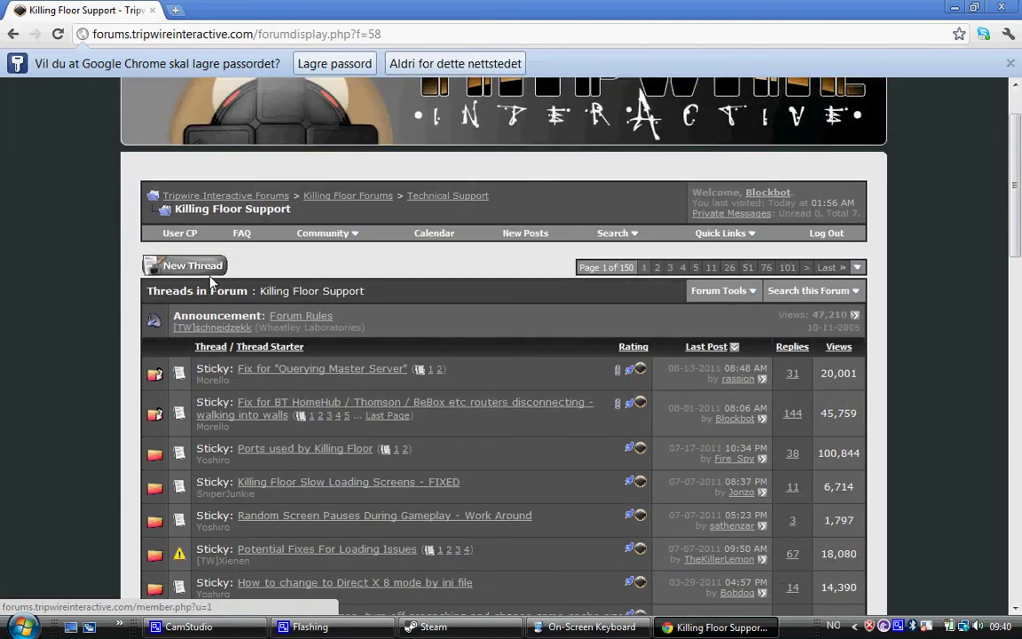
pyautogui.scroll(-3, 204, 275)
pyautogui.scroll(-2, 207, 277)
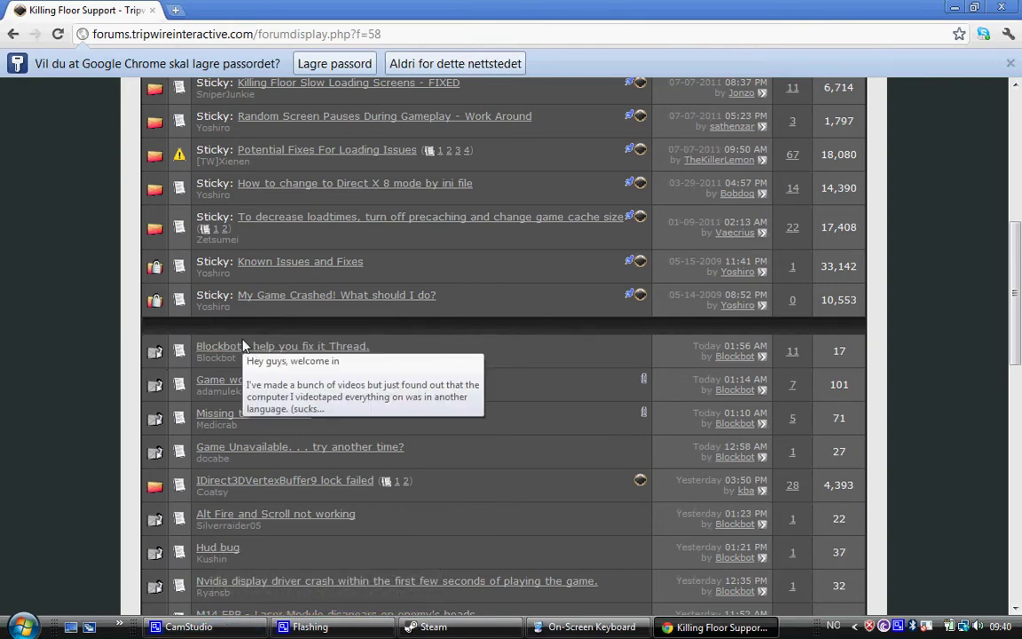
pyautogui.scroll(4, 289, 337)
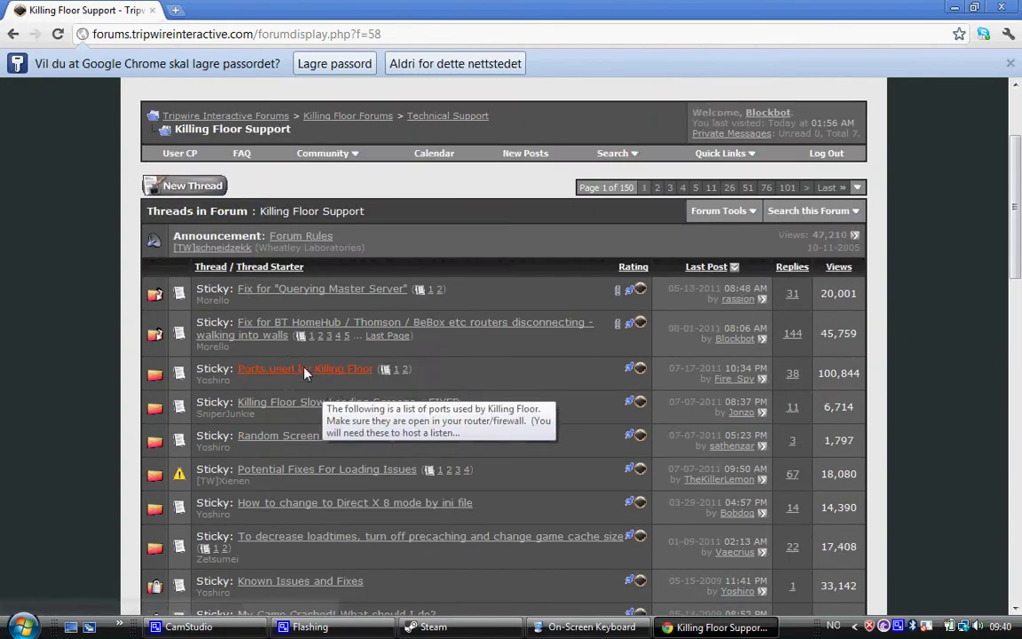
# Start a new Killing Floor Support thread titled 'My problem.' and place the cursor in the message box
pyautogui.click(199, 187)
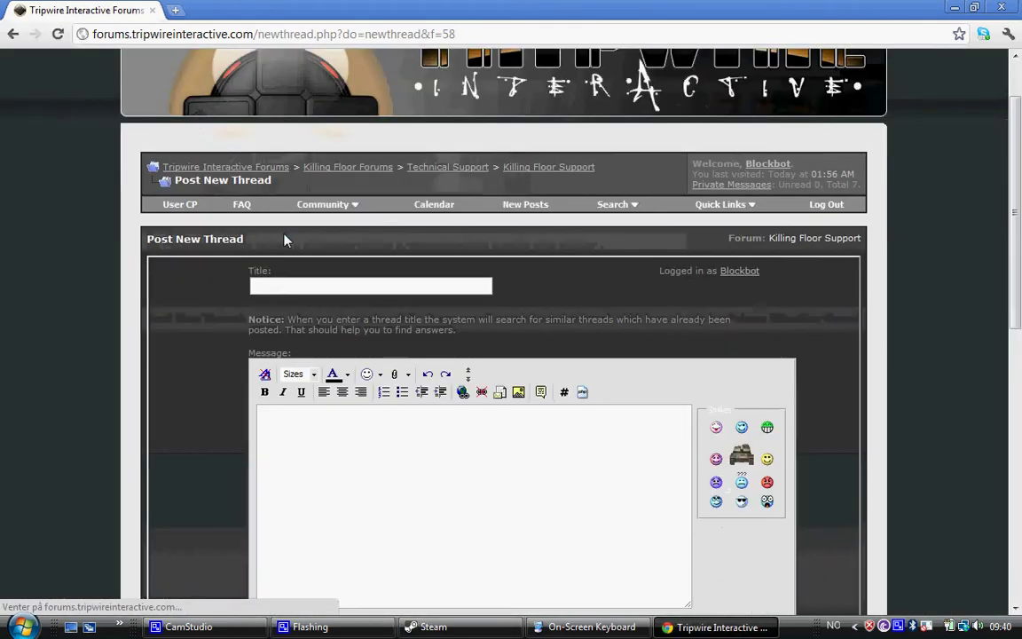
pyautogui.click(379, 284)
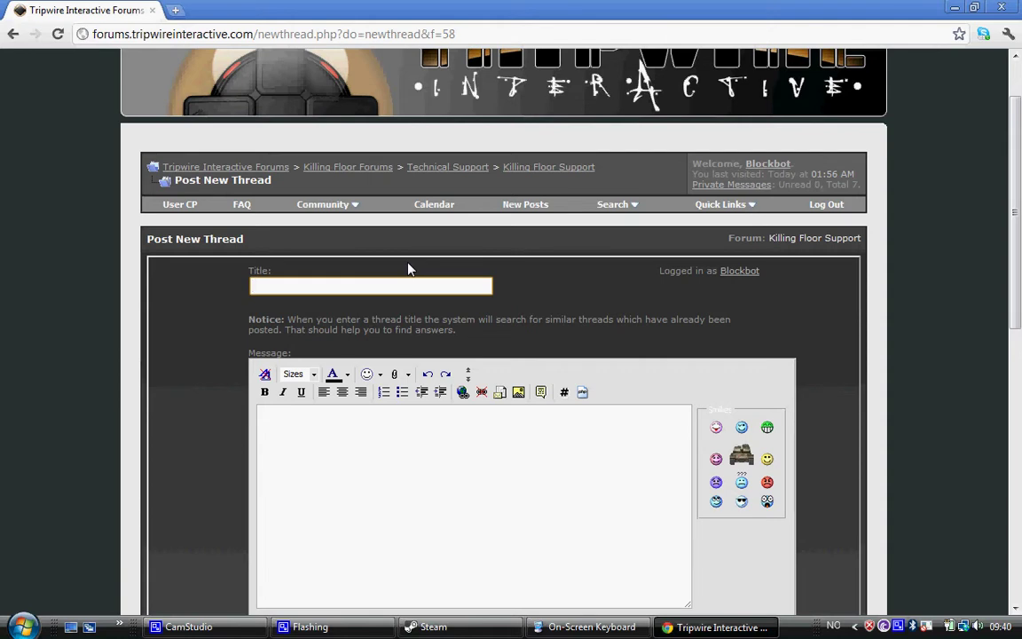
pyautogui.write('My problem.')
pyautogui.scroll(-1, 488, 373)
pyautogui.click(543, 354)
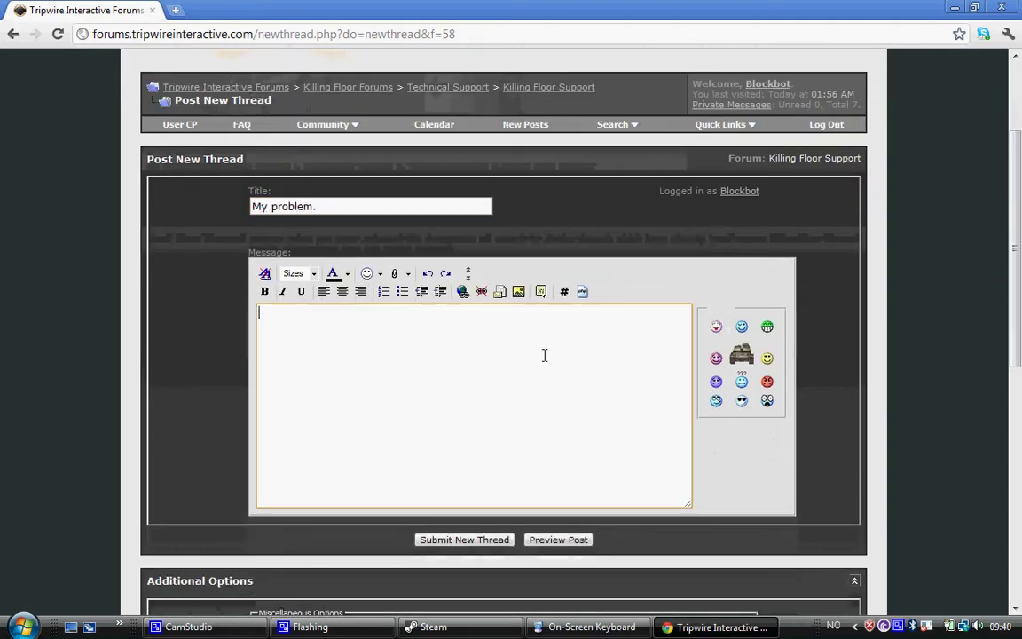
# Minimise Chrome and launch Killing Floor from its desktop shortcut
pyautogui.click(952, 7)
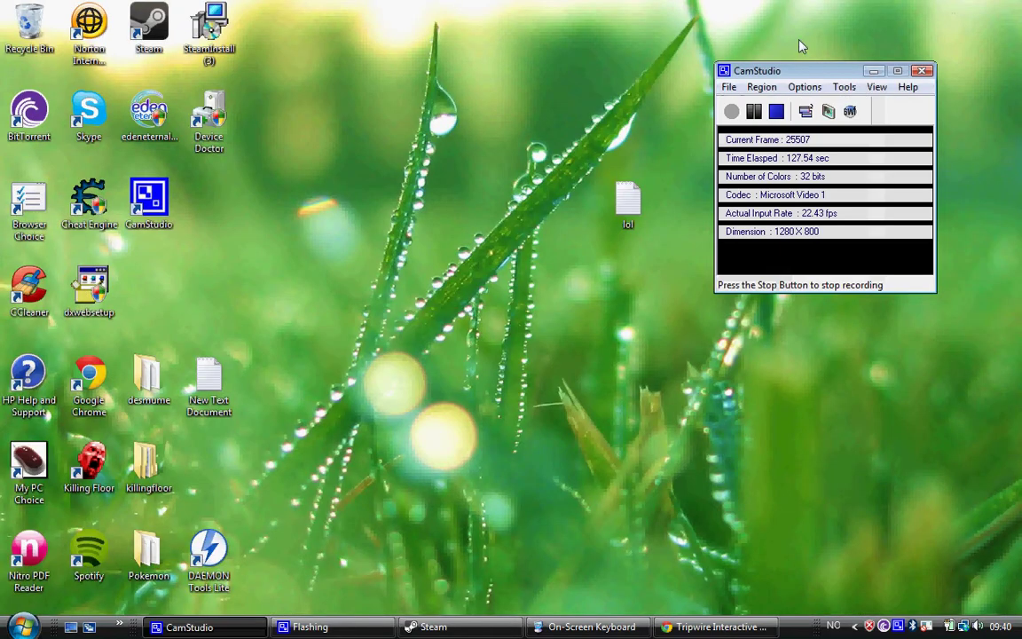
pyautogui.click(88, 466)
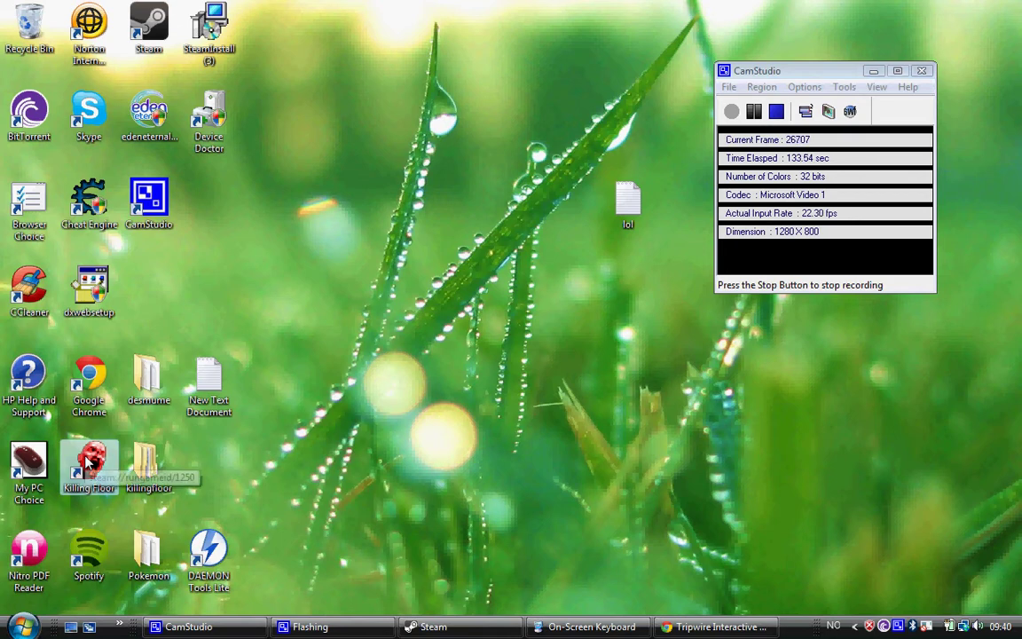
pyautogui.doubleClick(89, 466)
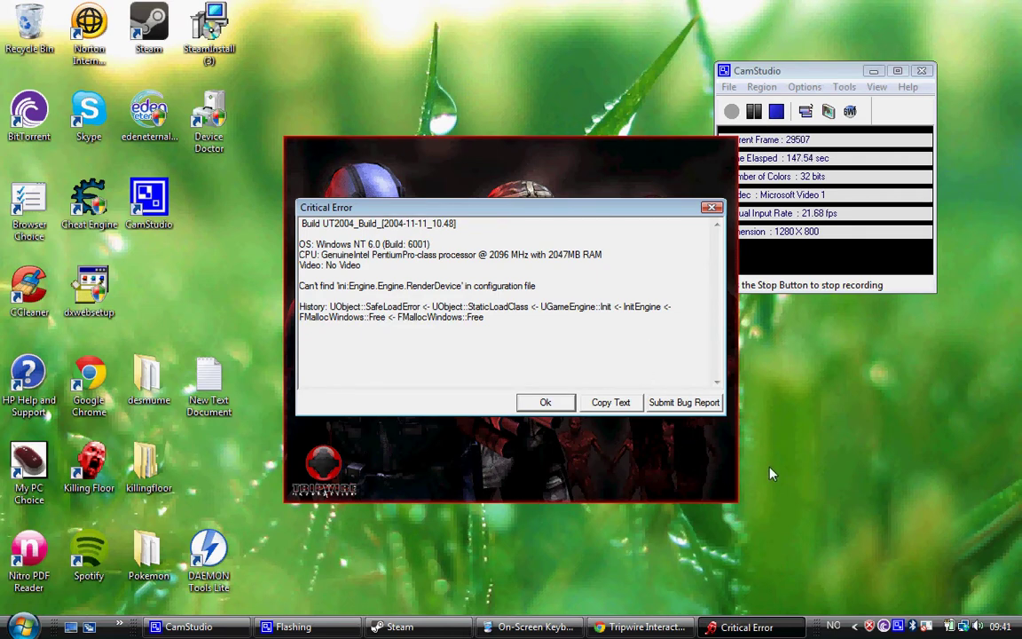
# Move and minimise the On-Screen Keyboard, then copy the Critical Error report text
pyautogui.click(536, 627)
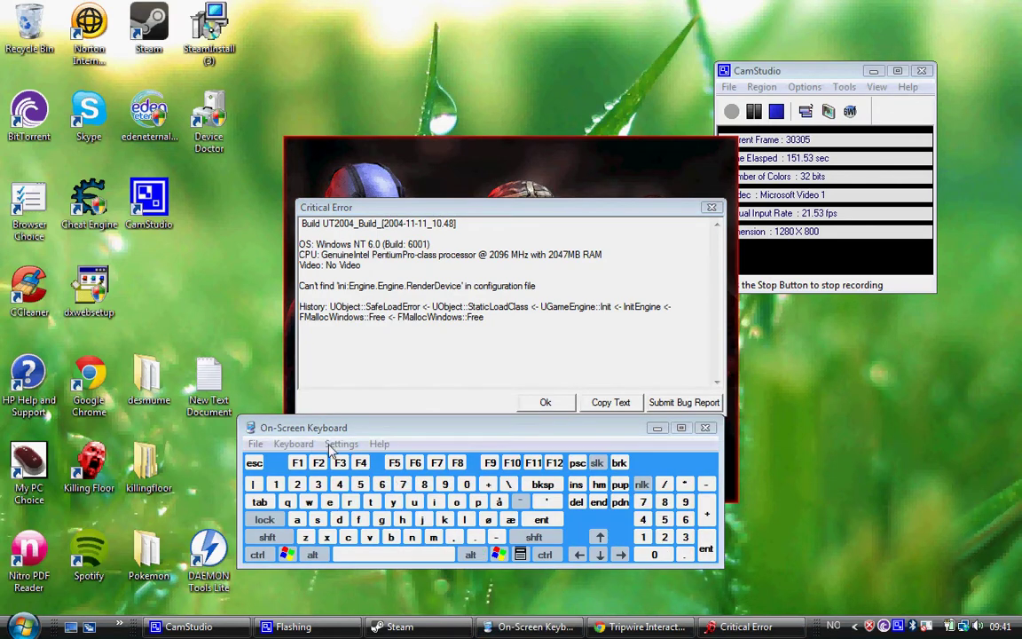
pyautogui.moveTo(489, 428); pyautogui.dragTo(498, 462)
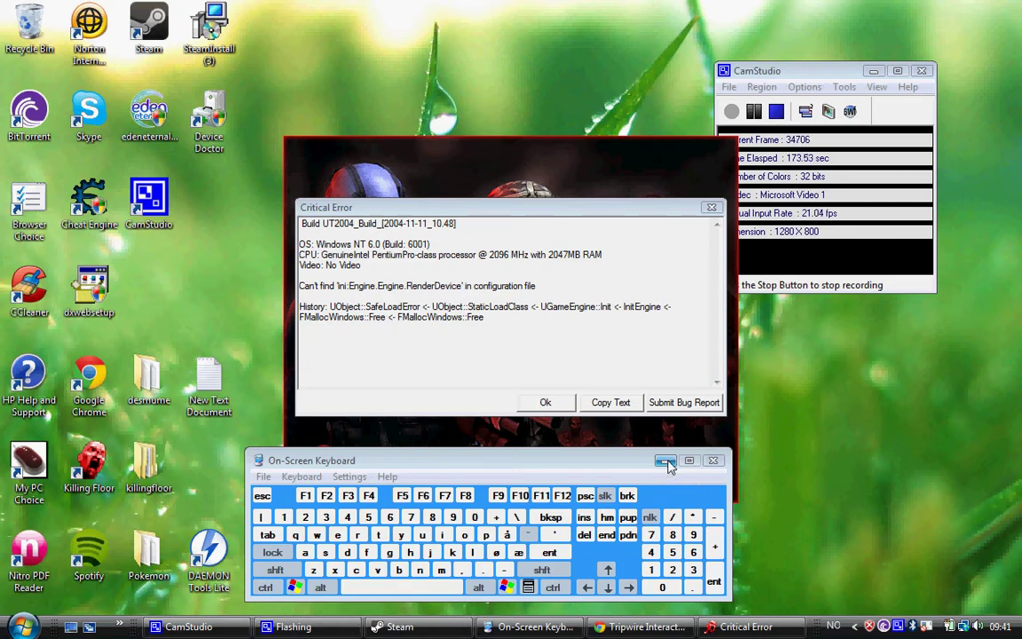
pyautogui.click(667, 461)
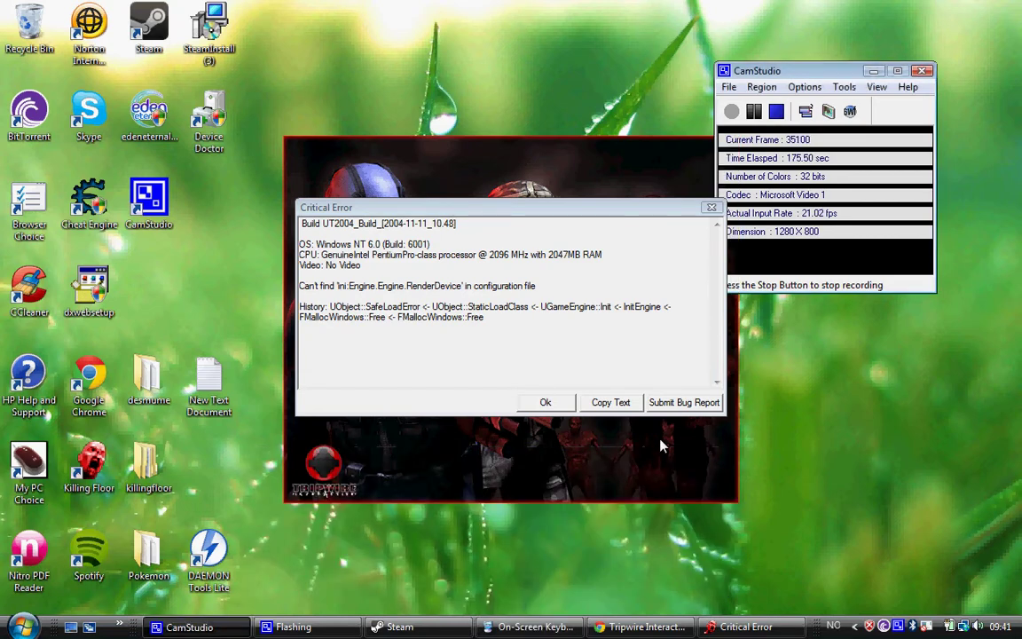
pyautogui.click(626, 406)
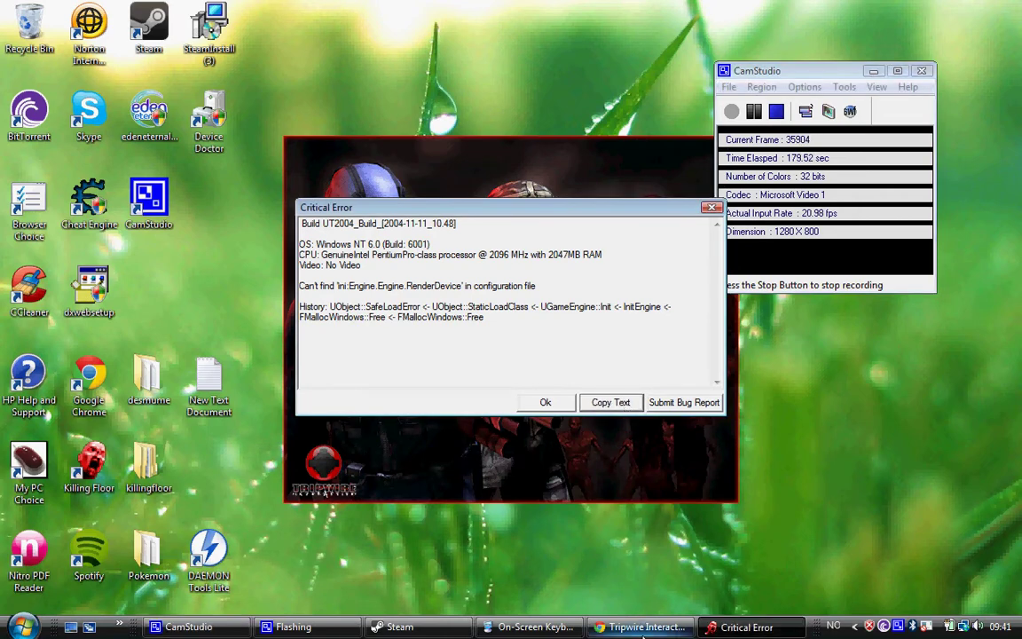
# Dismiss the error dialog, type 'I get this error message.' and paste the error log into the message
pyautogui.click(642, 628)
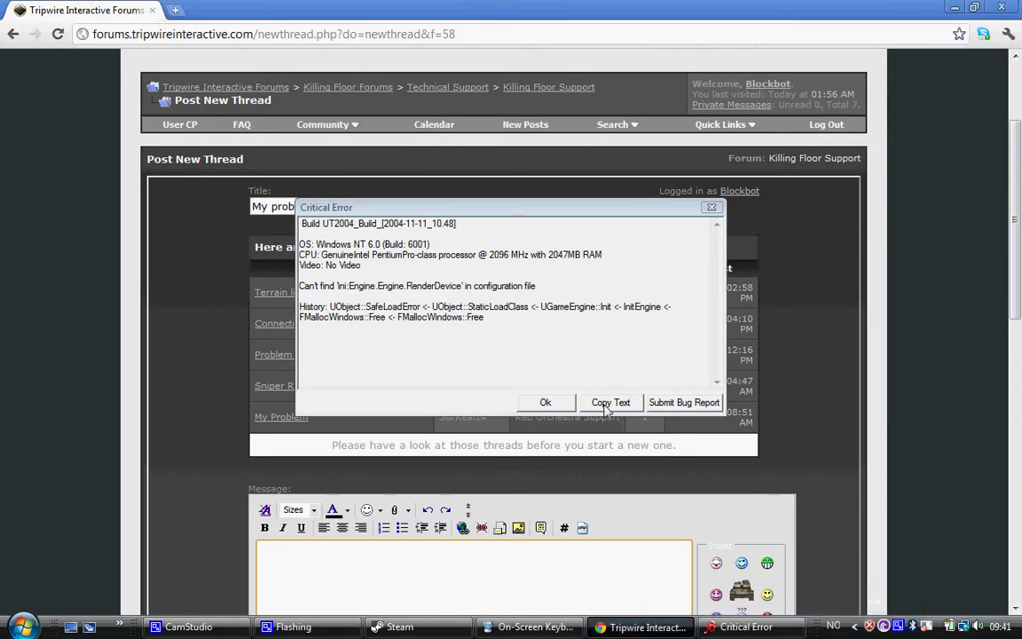
pyautogui.click(710, 209)
pyautogui.scroll(-2, 480, 488)
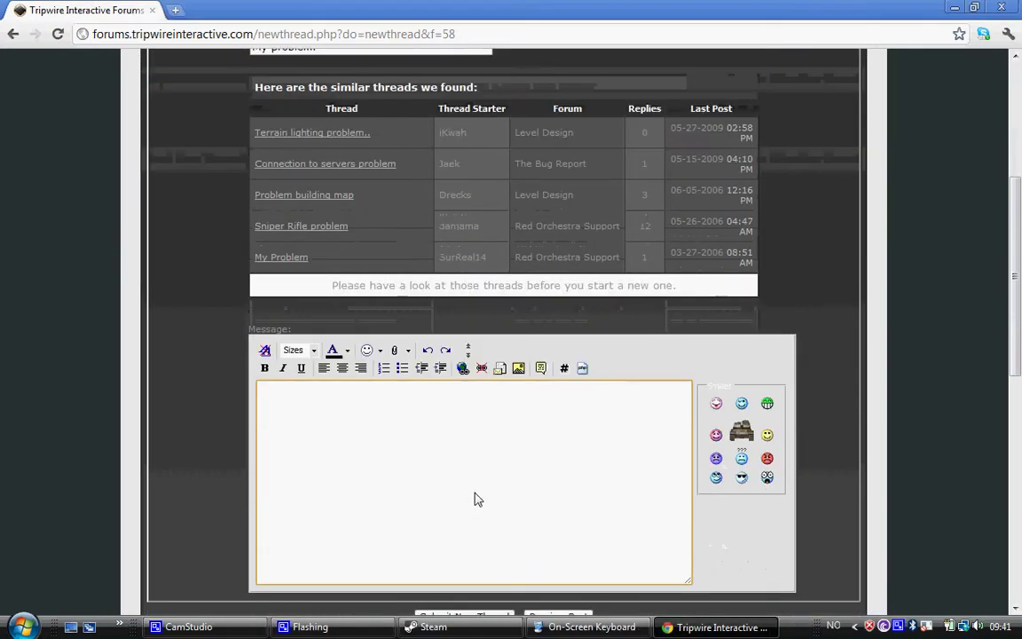
pyautogui.scroll(1, 841, 410)
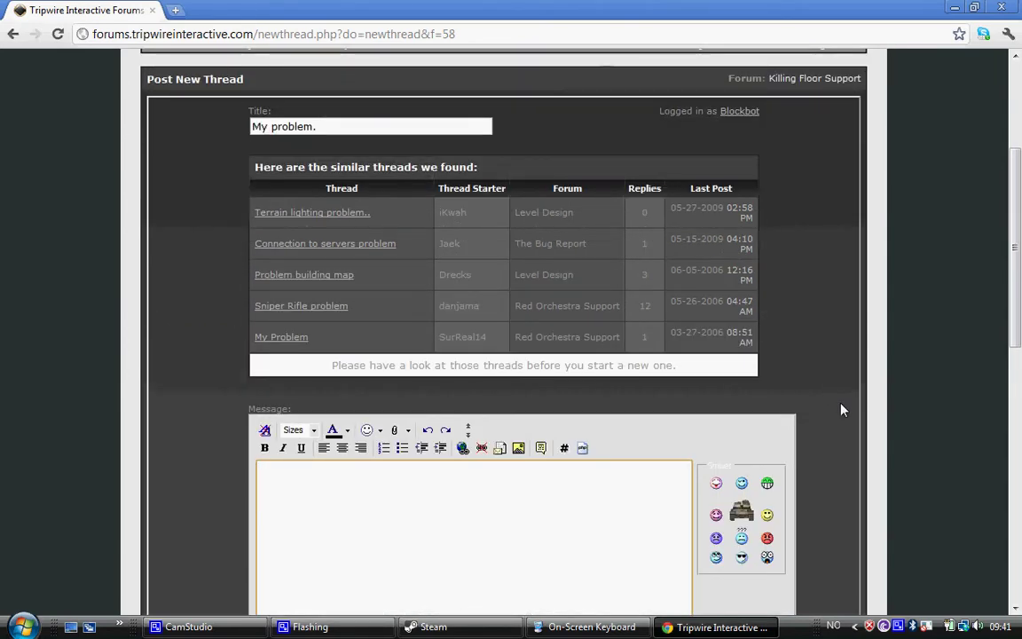
pyautogui.write('I get this error me')
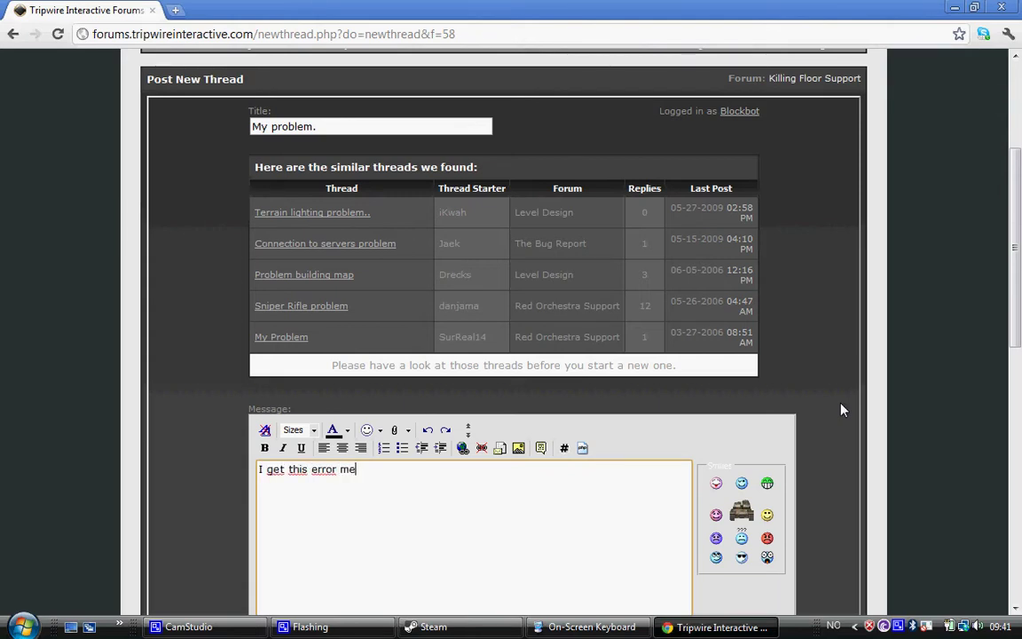
pyautogui.write('ssage.')
pyautogui.hotkey('ctrl', 'v')
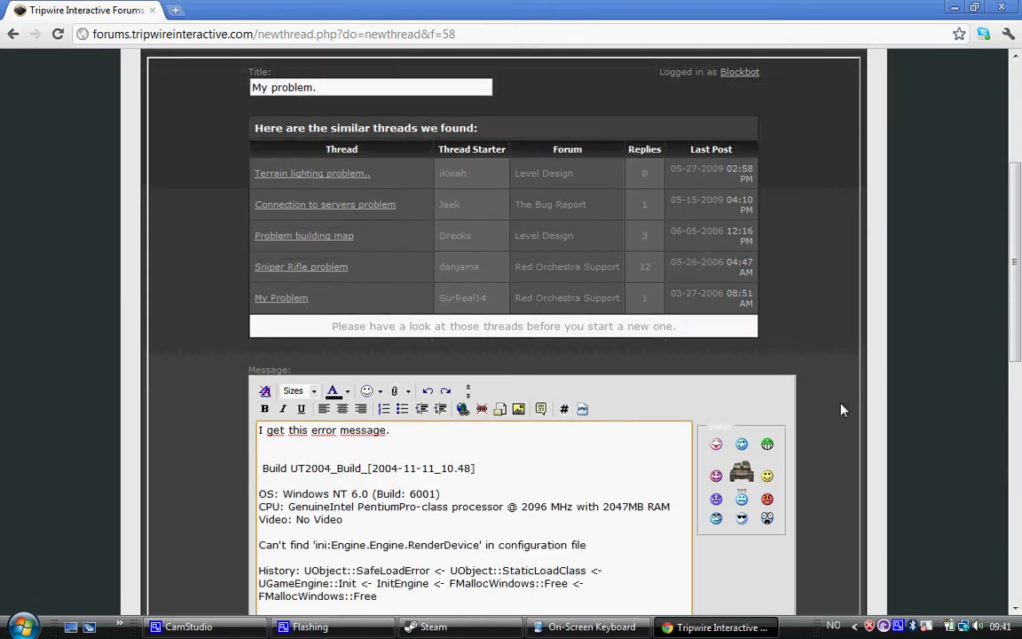
# Add 'Description.' and 'my killingfloor is not starting up.' below the pasted log
pyautogui.press('Return')
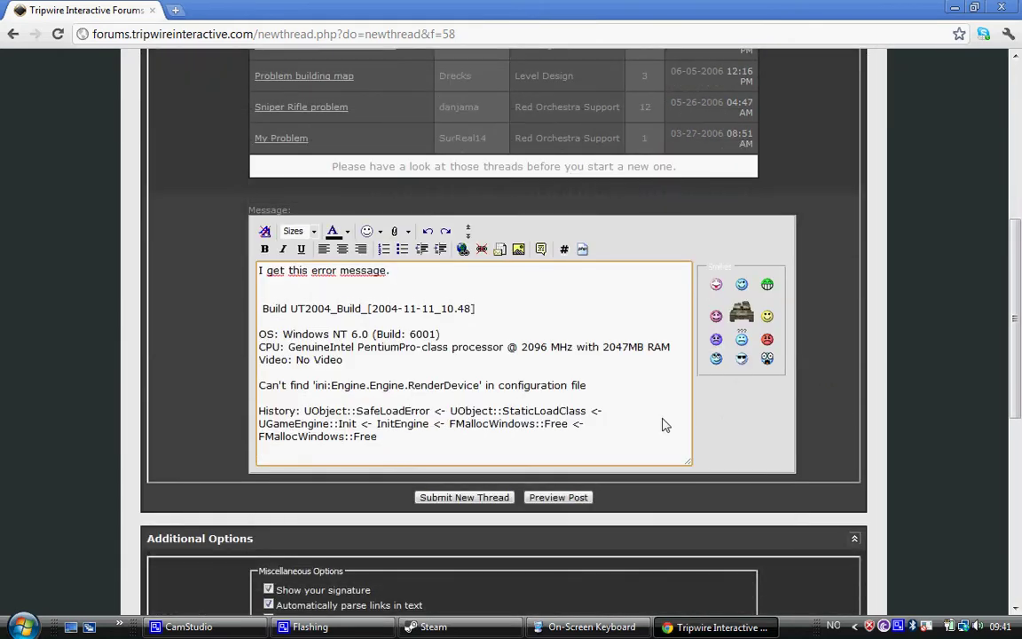
pyautogui.write('Descri')
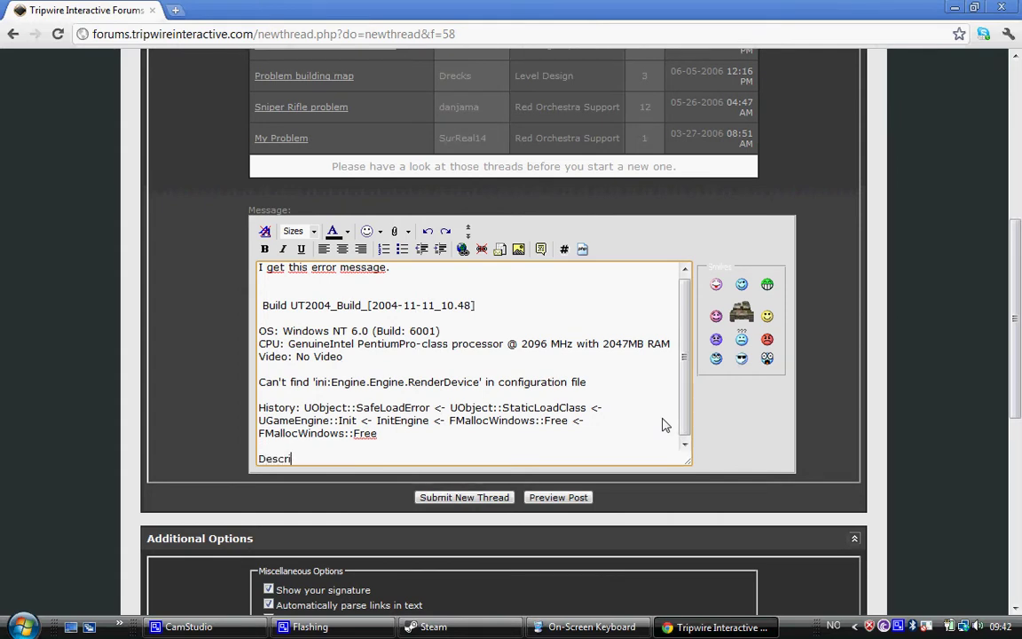
pyautogui.write('ption.')
pyautogui.press('Return')
pyautogui.press('Return')
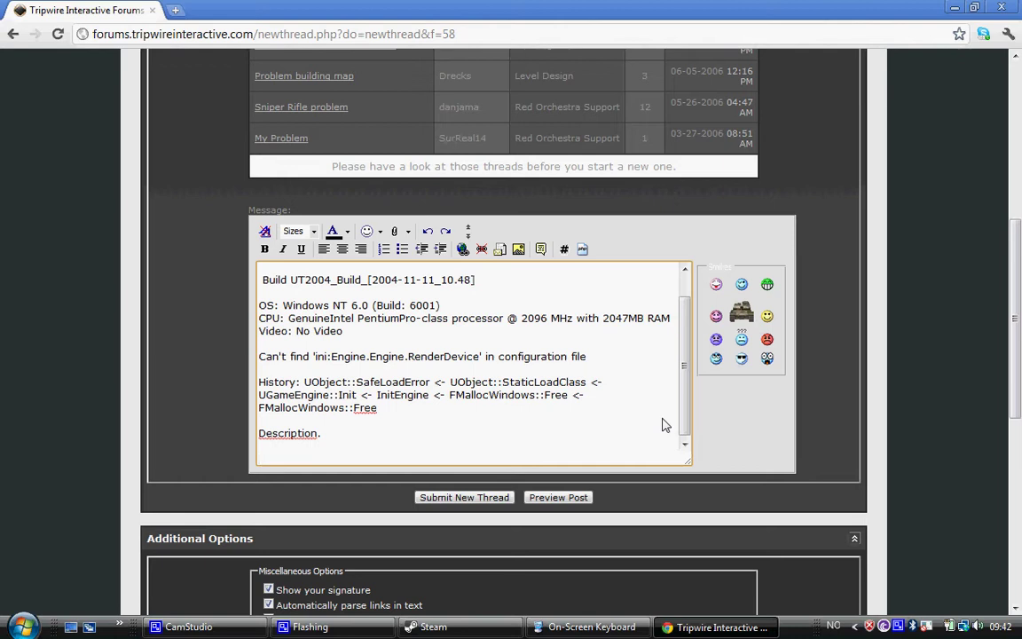
pyautogui.press('Return')
pyautogui.write('I ca')
pyautogui.press('BackSpace')
pyautogui.press('BackSpace')
pyautogui.press('BackSpace')
pyautogui.press('BackSpace')
pyautogui.write('my killingfloor is')
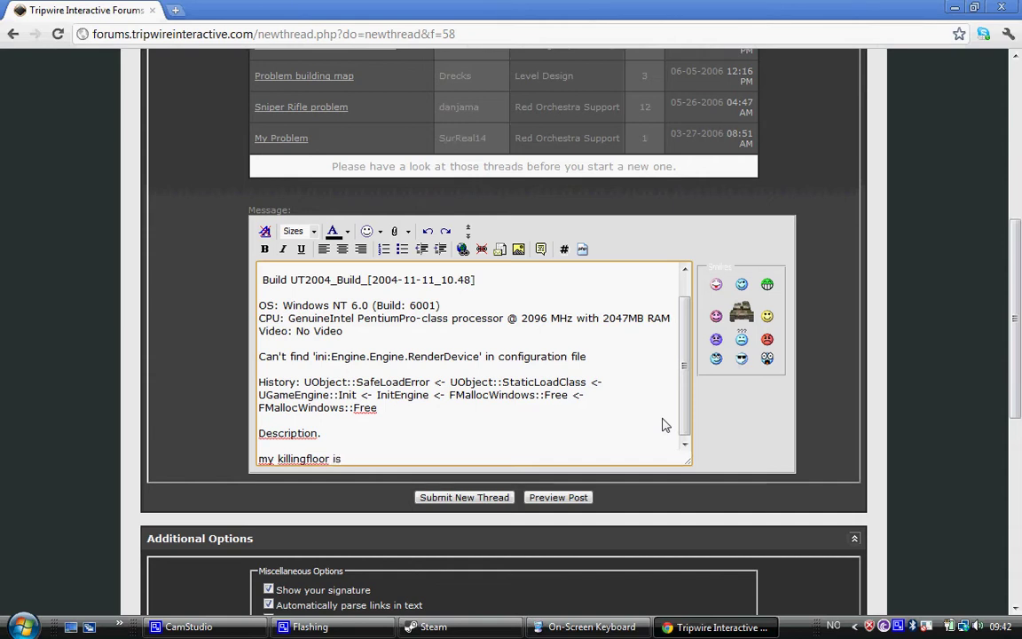
pyautogui.write(' not starting up.')
pyautogui.press('Return')
pyautogui.press('Return')
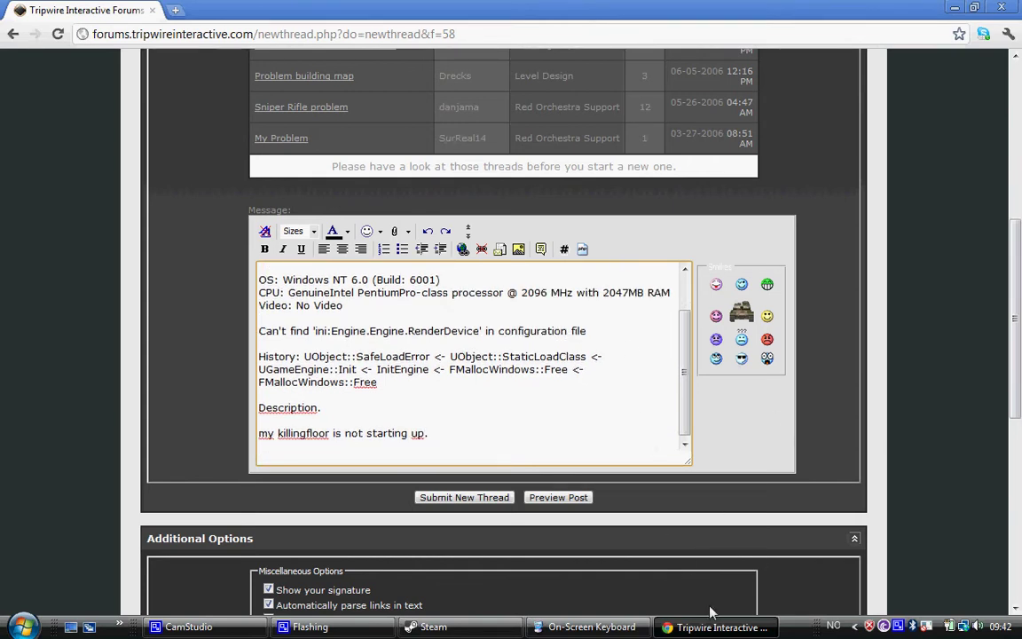
# Minimise Chrome and search the Start menu for 'paint'
pyautogui.click(684, 629)
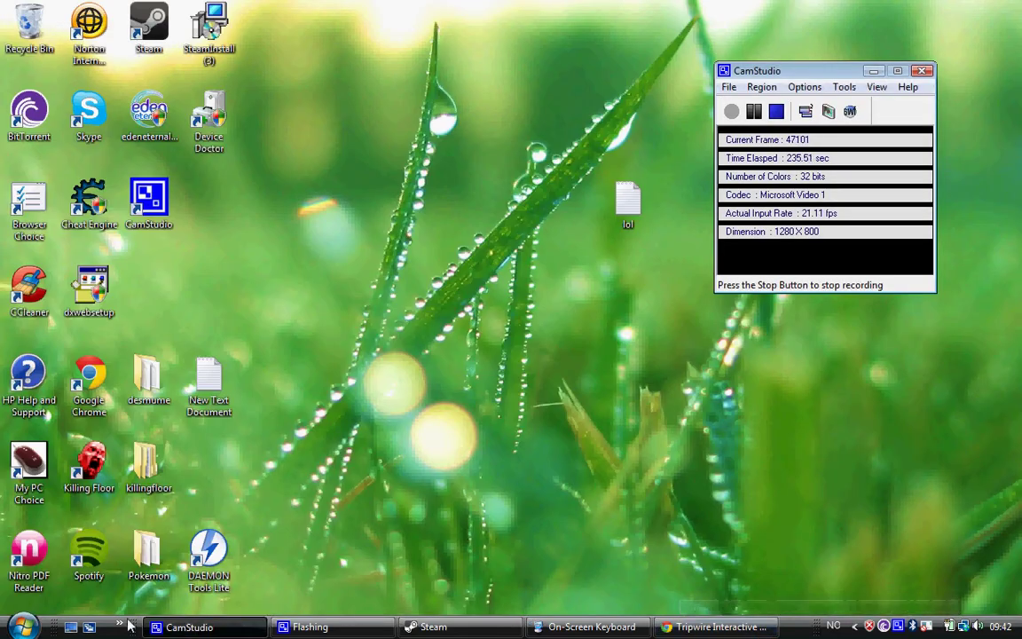
pyautogui.click(24, 627)
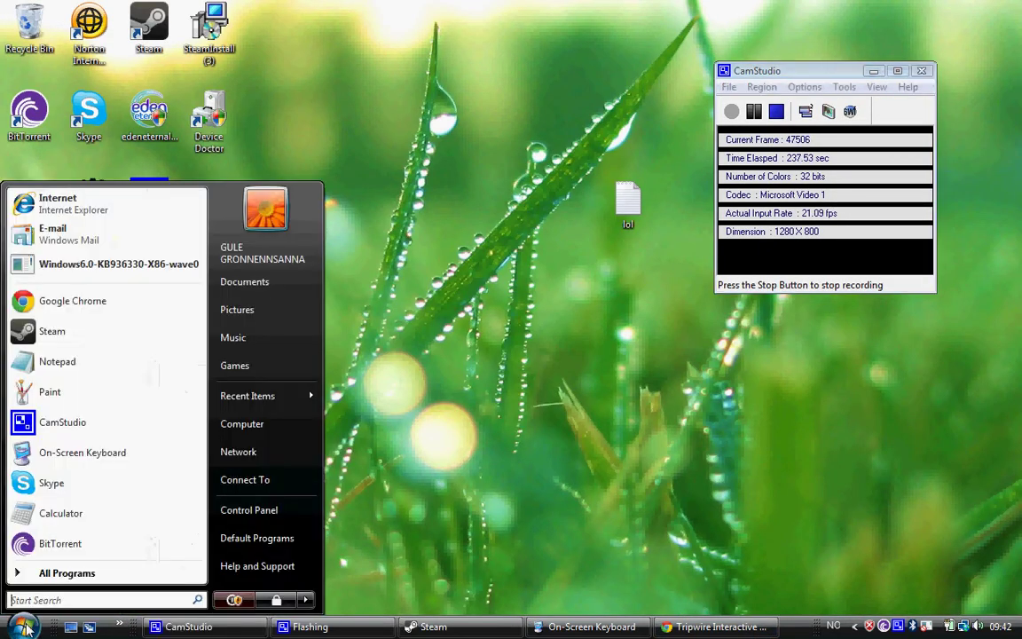
pyautogui.click(52, 601)
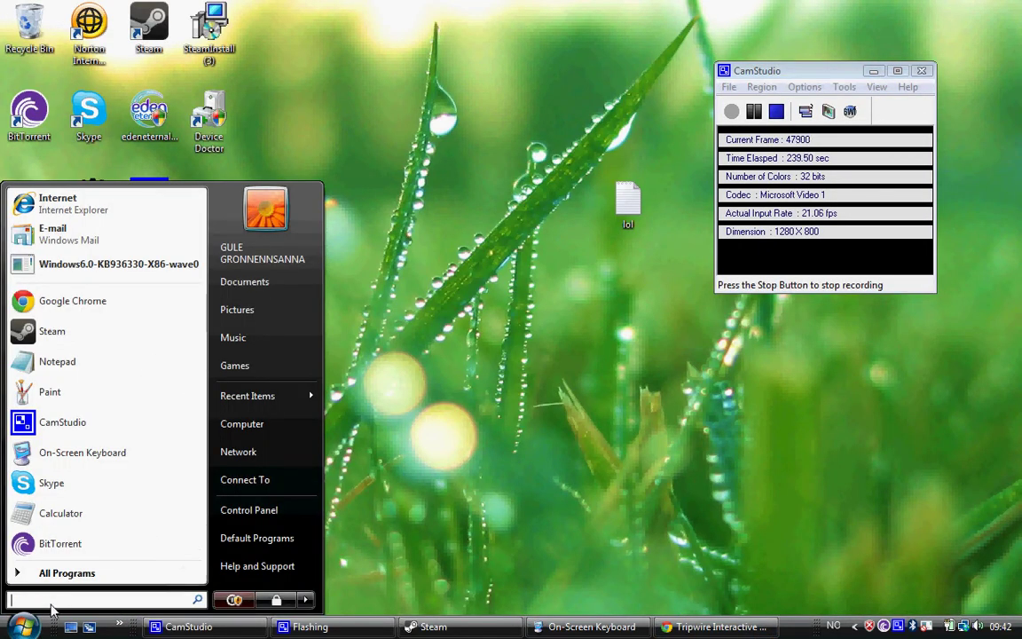
pyautogui.write('pa')
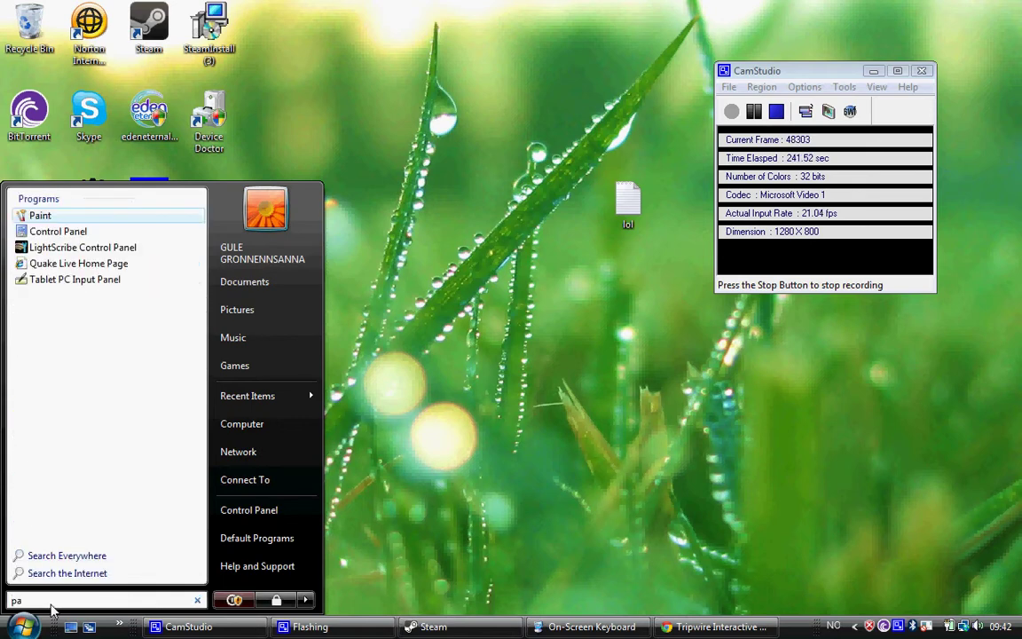
pyautogui.write('int')
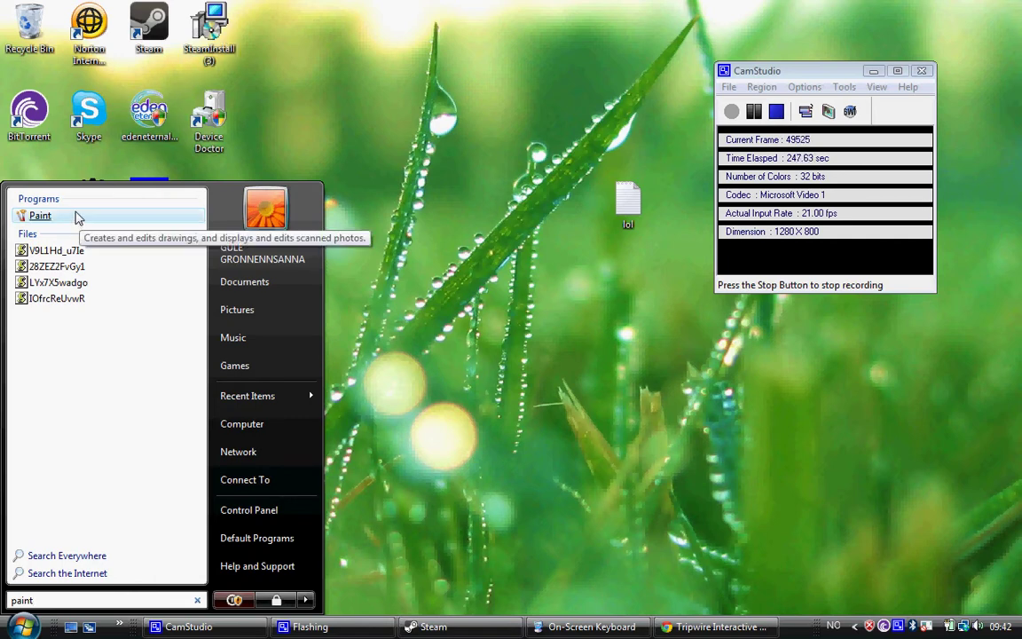
# Launch Paint maximised and paste a full-screen screenshot onto the canvas
pyautogui.click(40, 215)
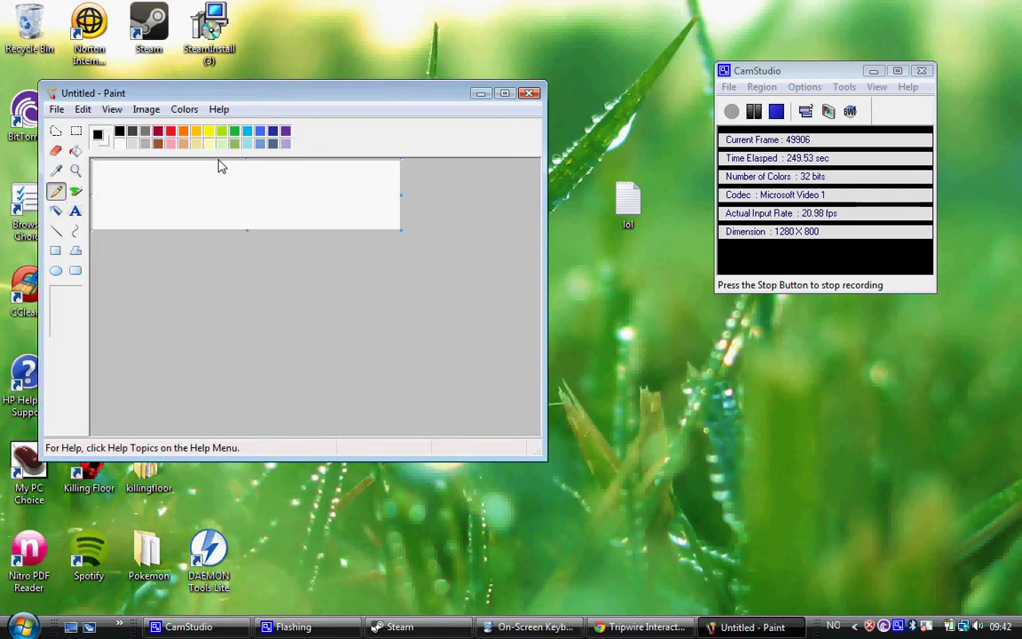
pyautogui.doubleClick(288, 95)
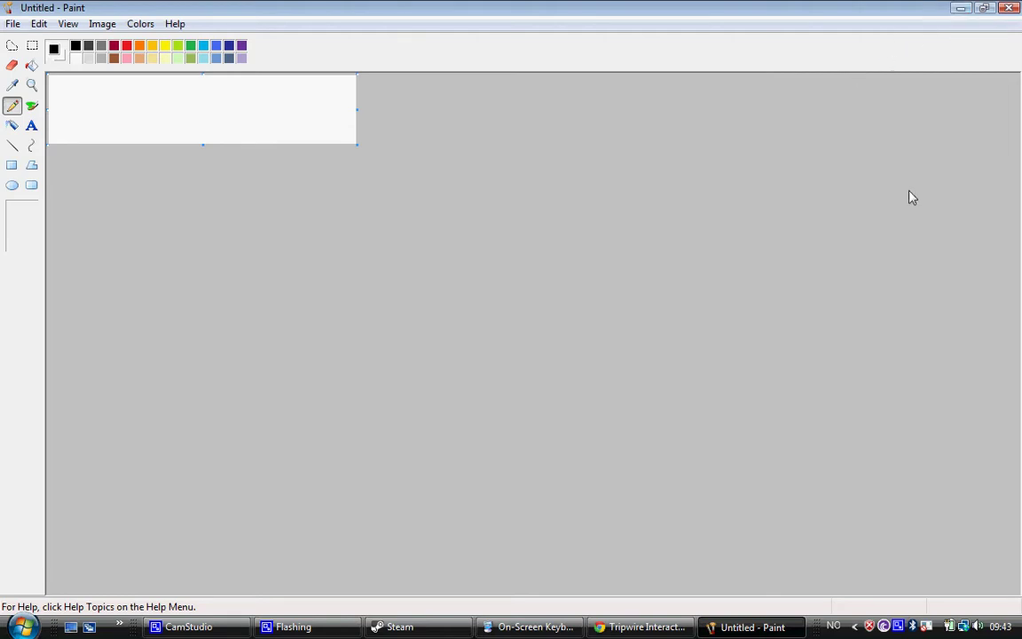
pyautogui.click(532, 627)
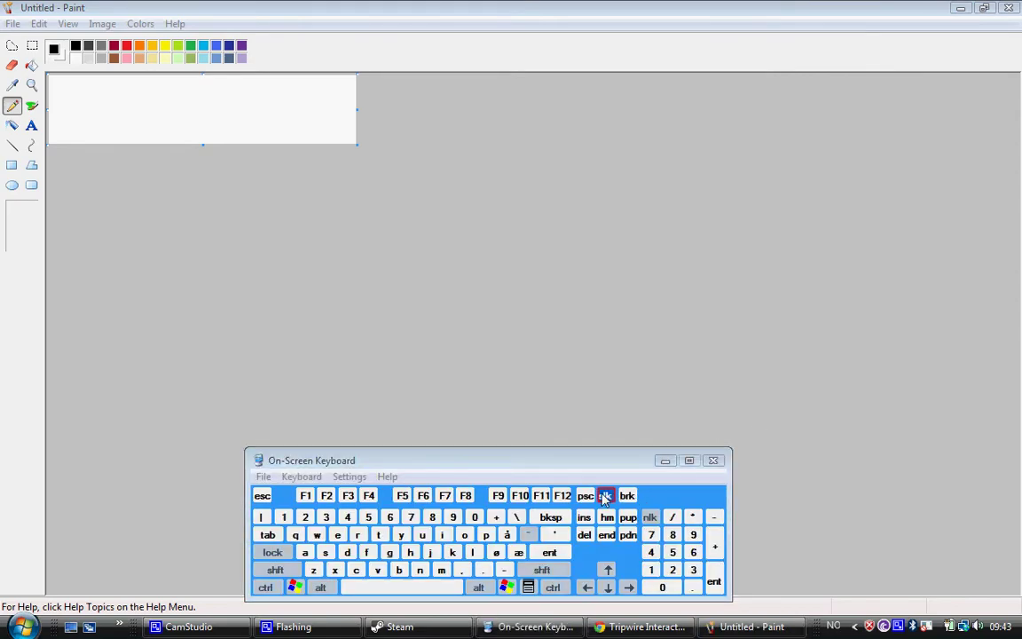
pyautogui.click(672, 460)
pyautogui.hotkey('ctrl', 'v')
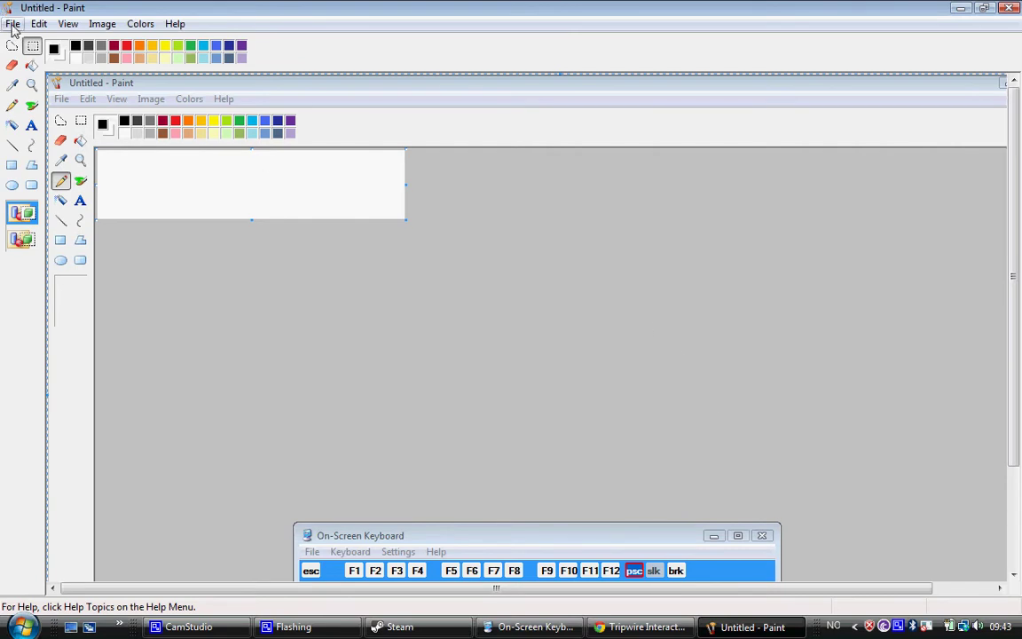
# Save the image as the JPEG 'My problem' in the Pictures folder
pyautogui.click(12, 25)
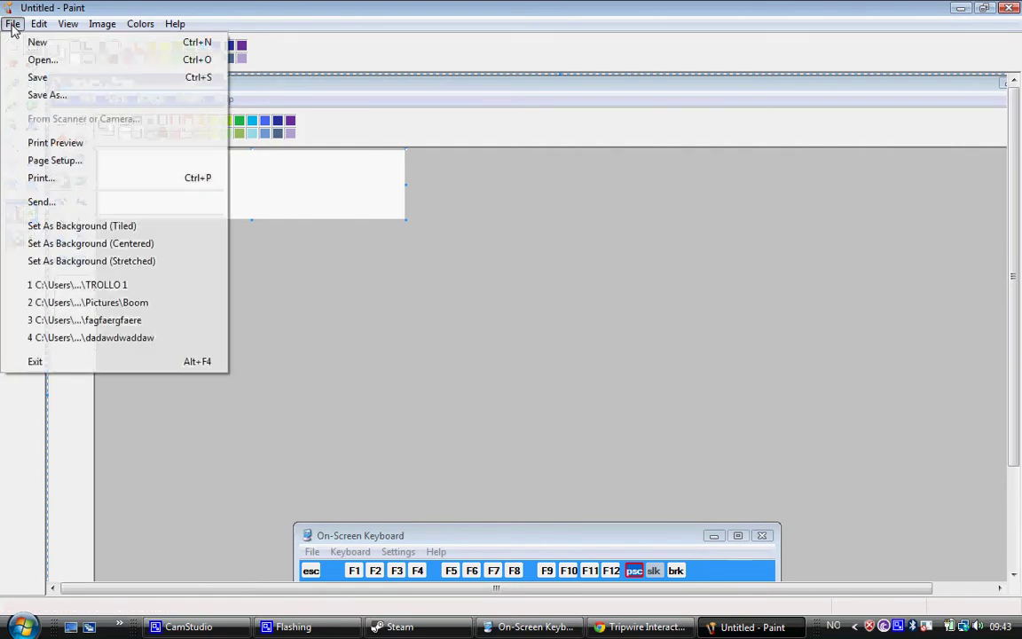
pyautogui.click(43, 94)
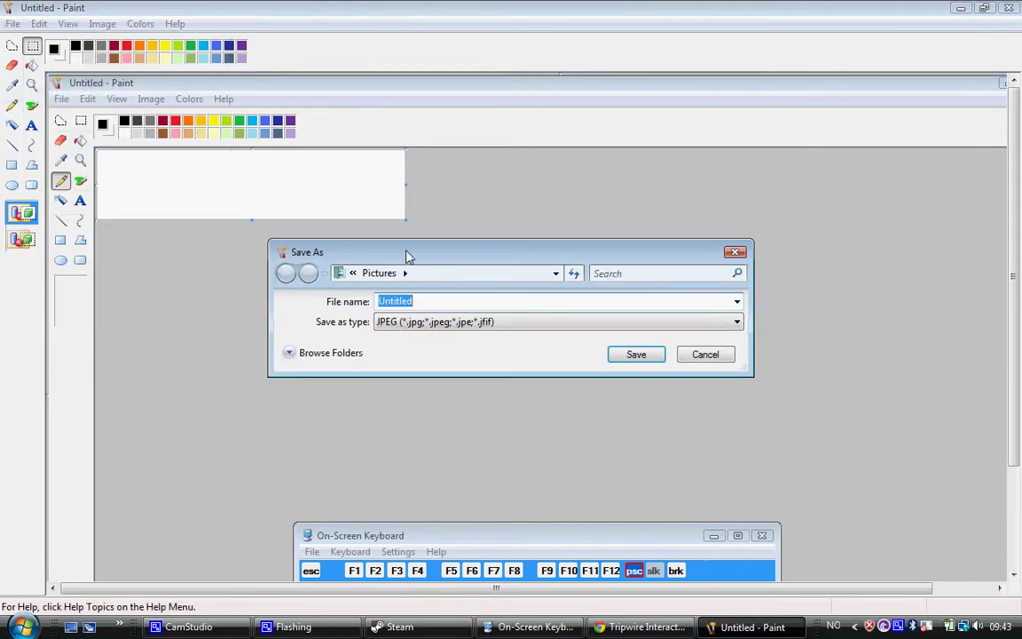
pyautogui.click(433, 273)
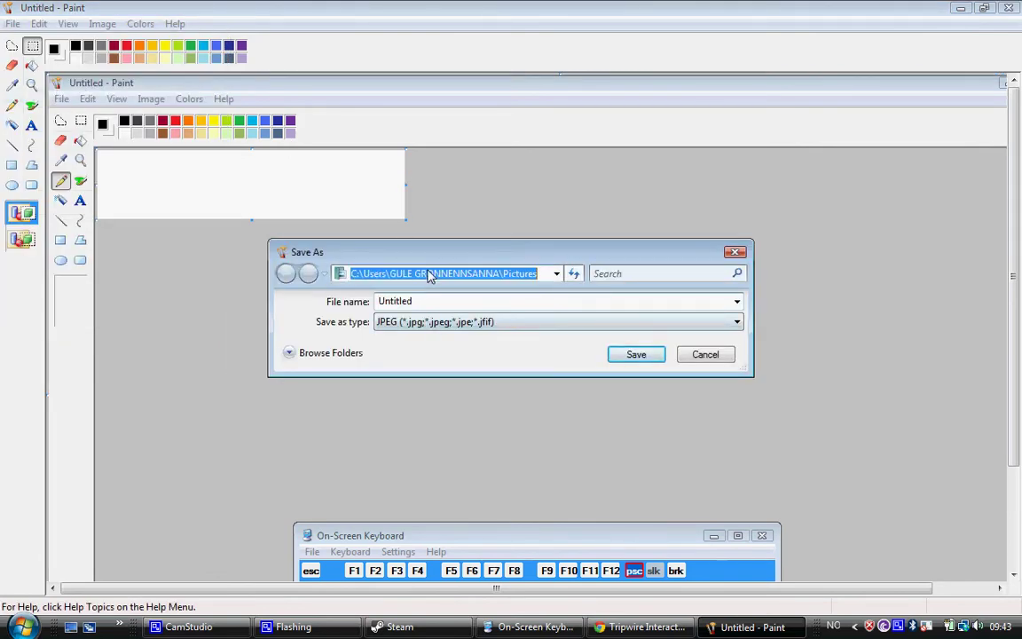
pyautogui.click(505, 301)
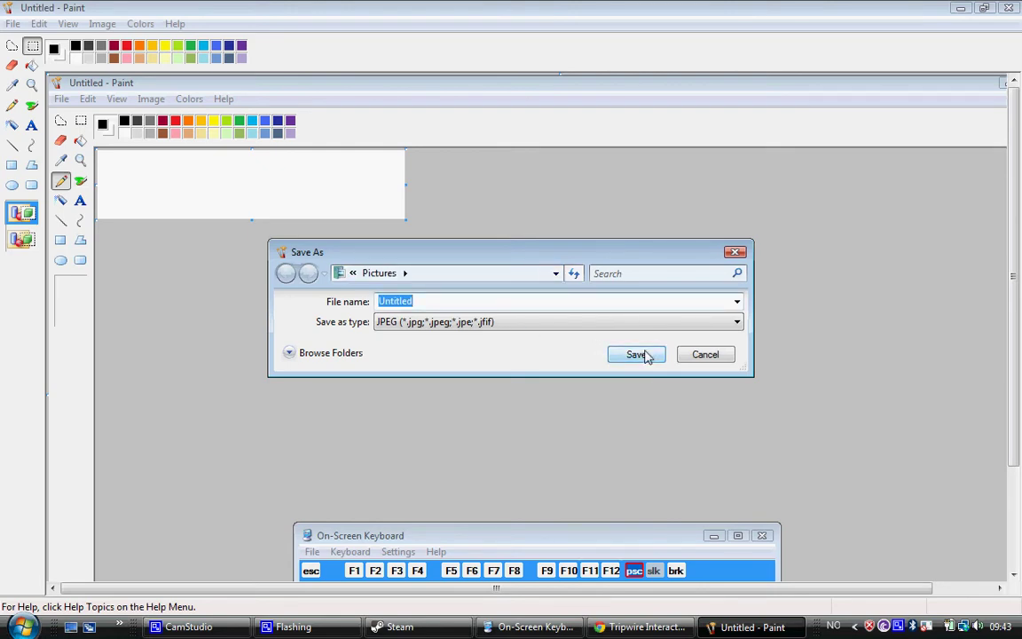
pyautogui.write('My problem')
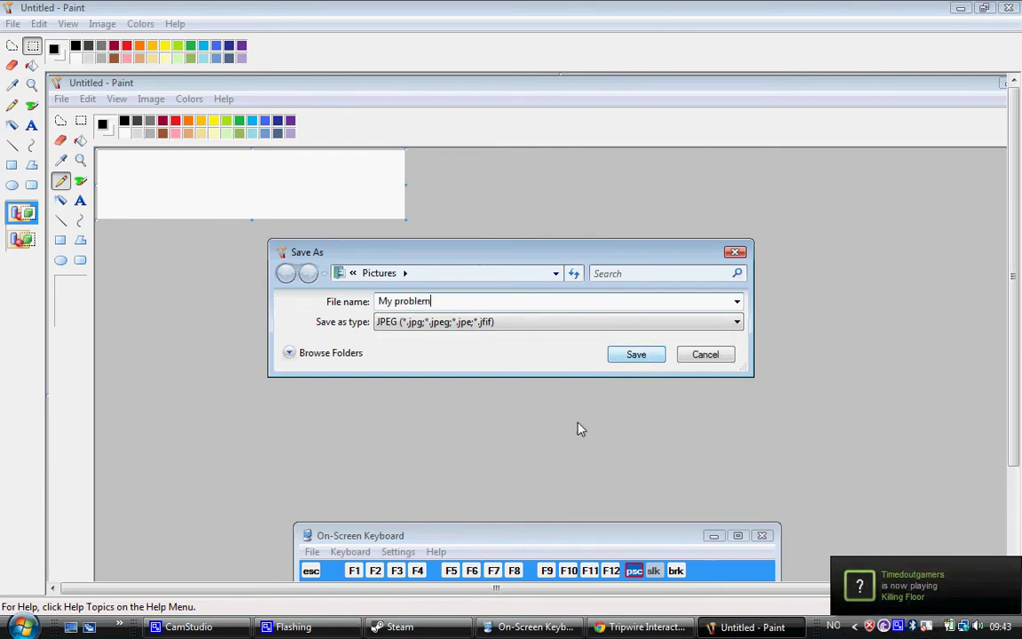
pyautogui.click(638, 356)
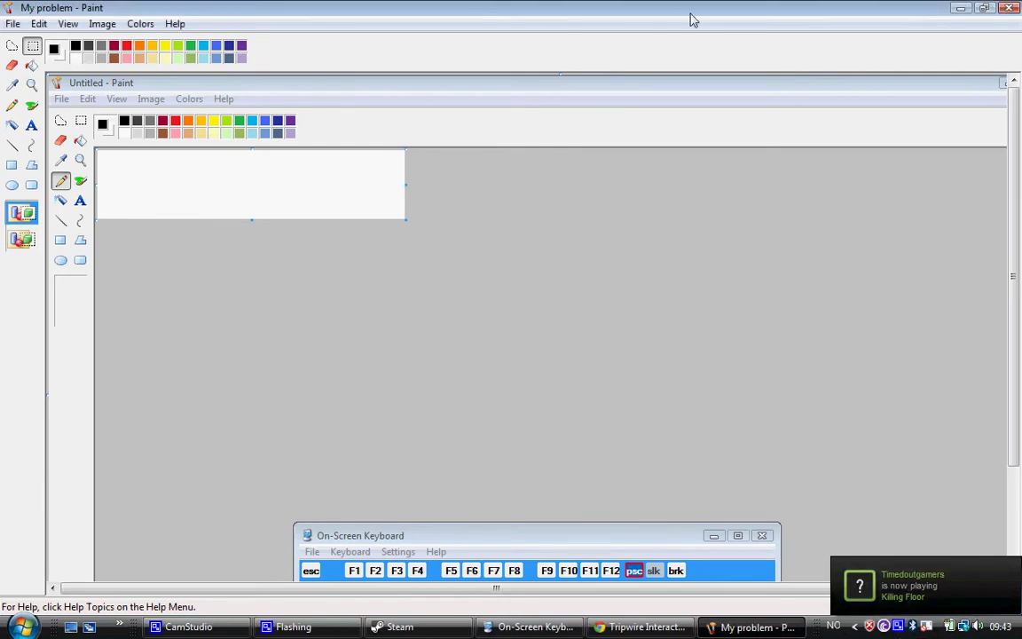
# Minimise Paint, return to Chrome and load imageshack.us in a new tab
pyautogui.click(963, 9)
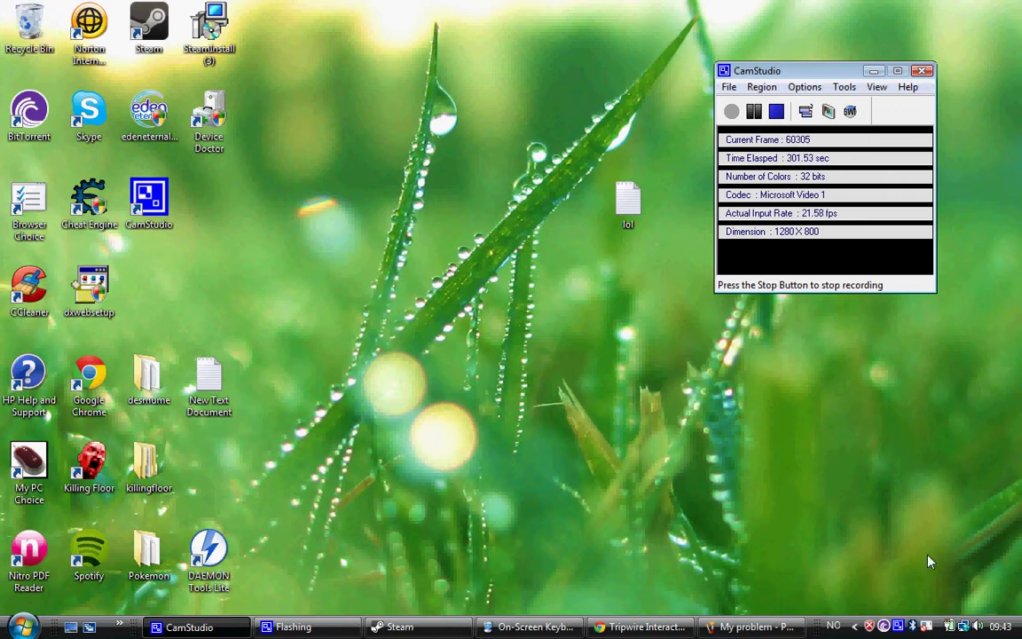
pyautogui.click(644, 627)
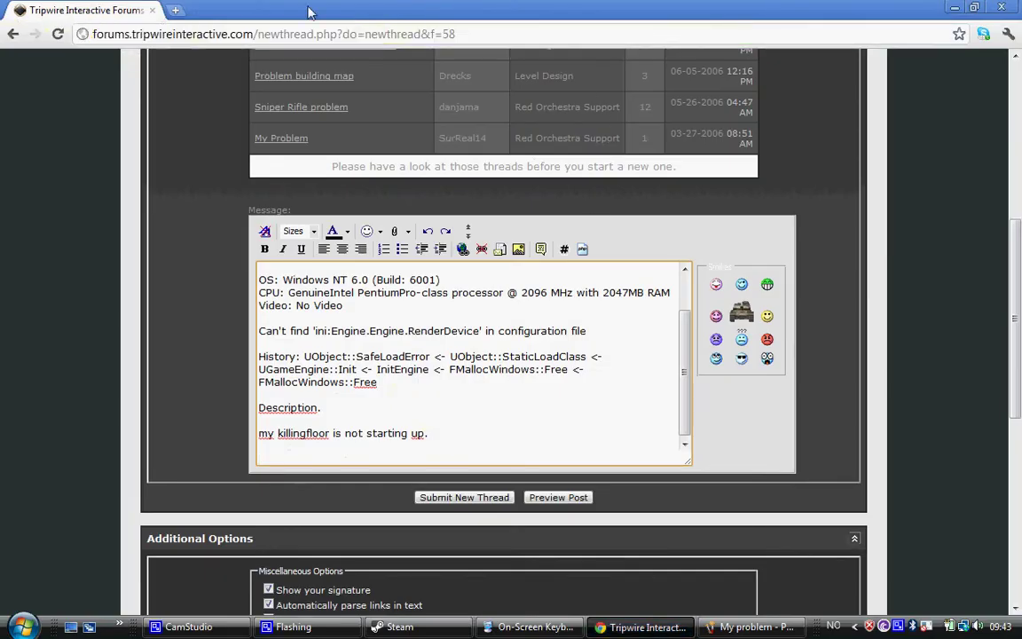
pyautogui.click(174, 10)
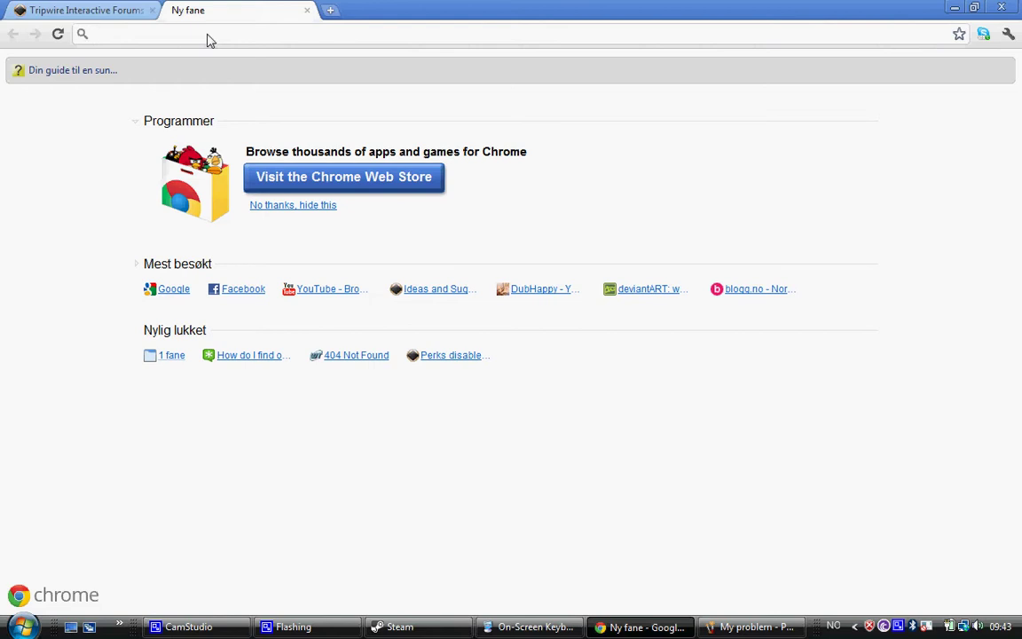
pyautogui.write('imageshack.us')
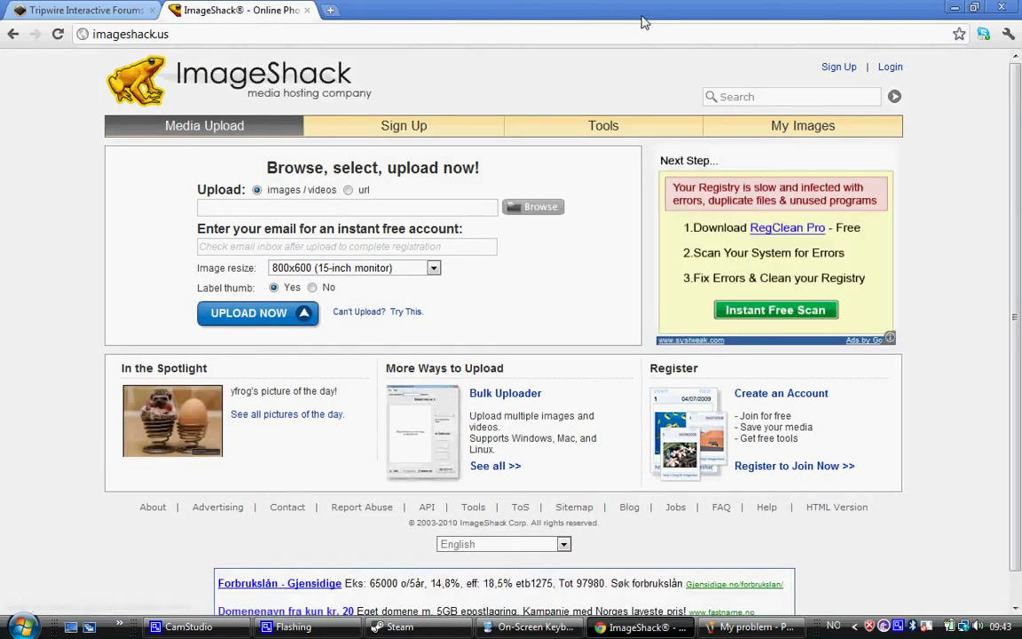
# Sign in to ImageShack with the account e-mail address and password
pyautogui.click(890, 68)
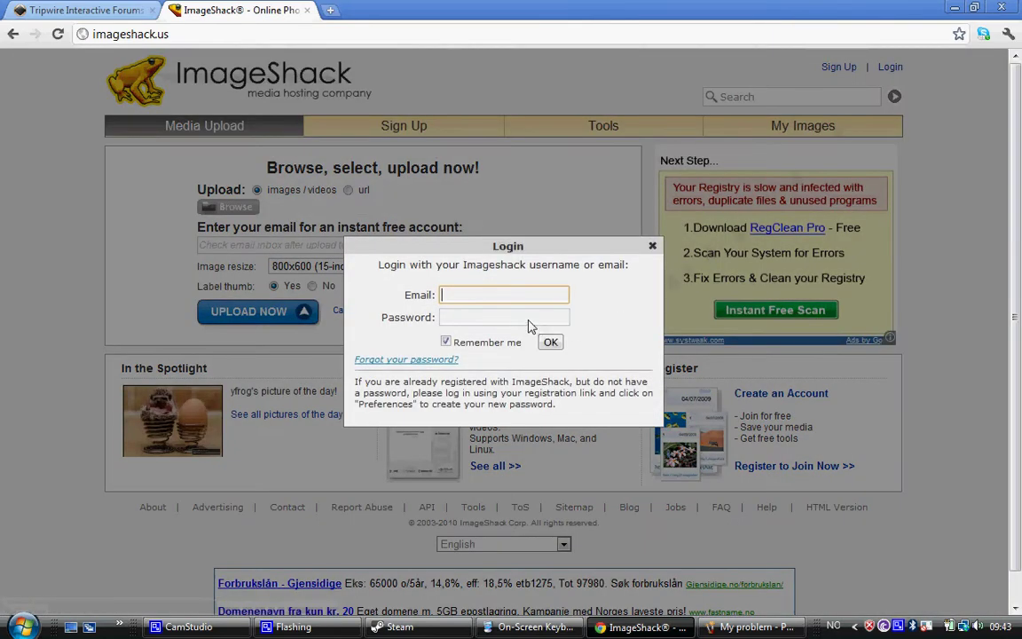
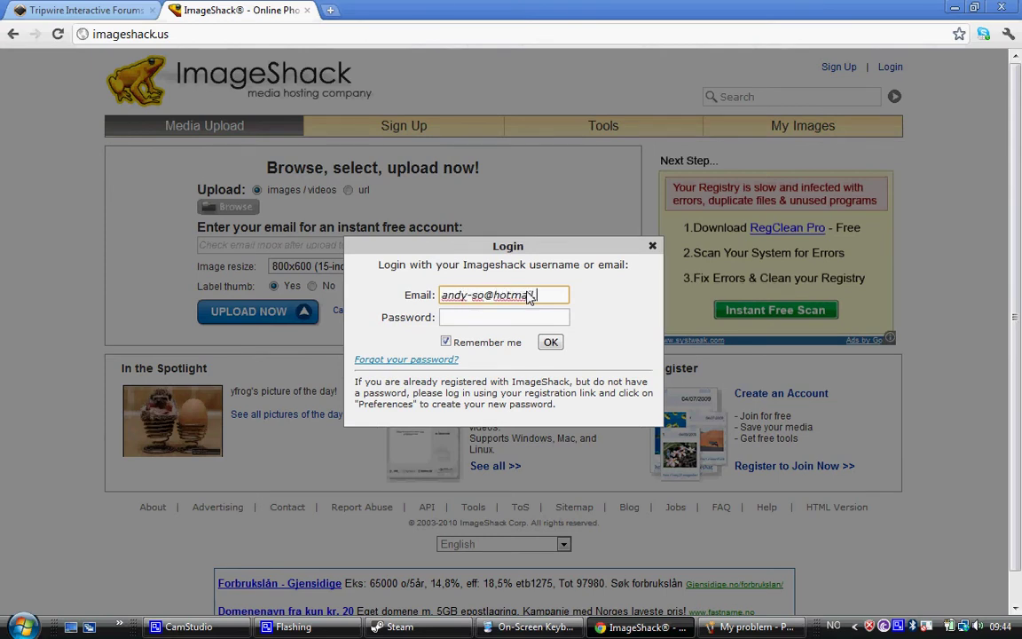
pyautogui.press('Tab')
pyautogui.write('*******')
pyautogui.press('Return')
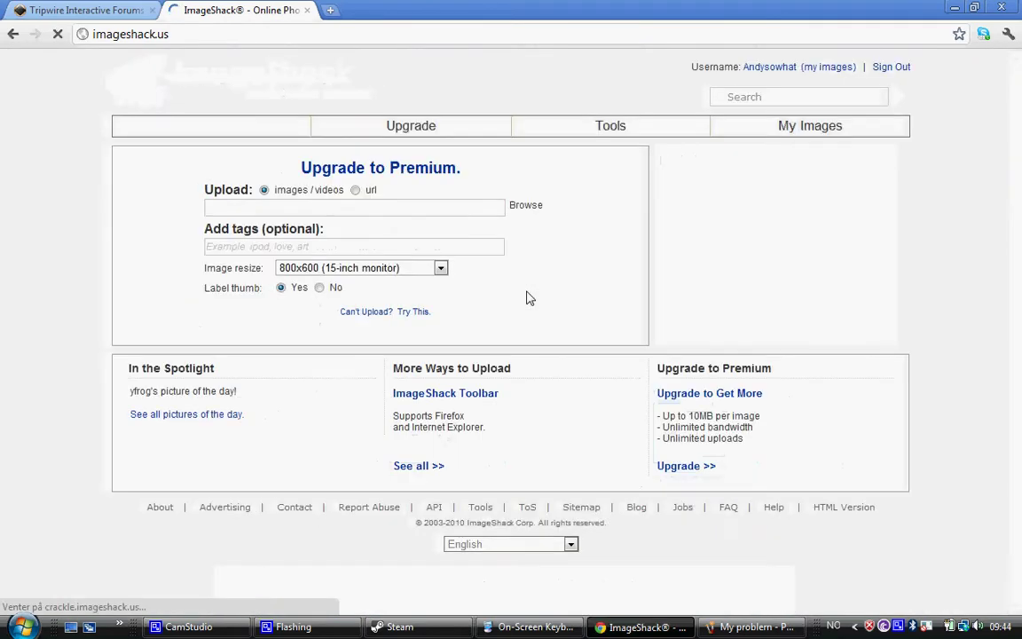
# Upload My problem.jpg to ImageShack
pyautogui.click(543, 207)
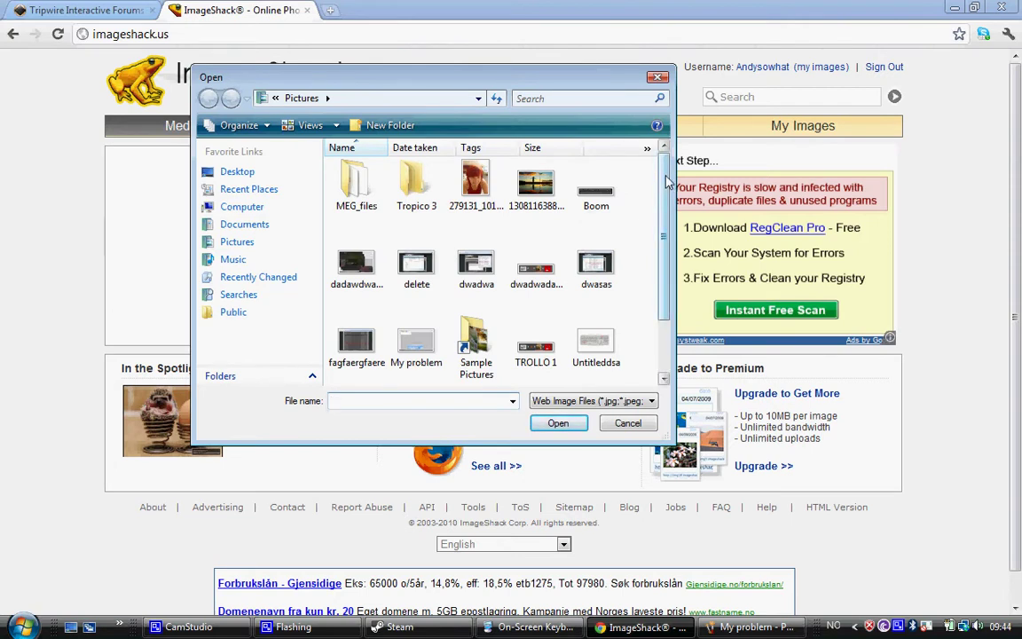
pyautogui.moveTo(667, 181); pyautogui.dragTo(664, 235)
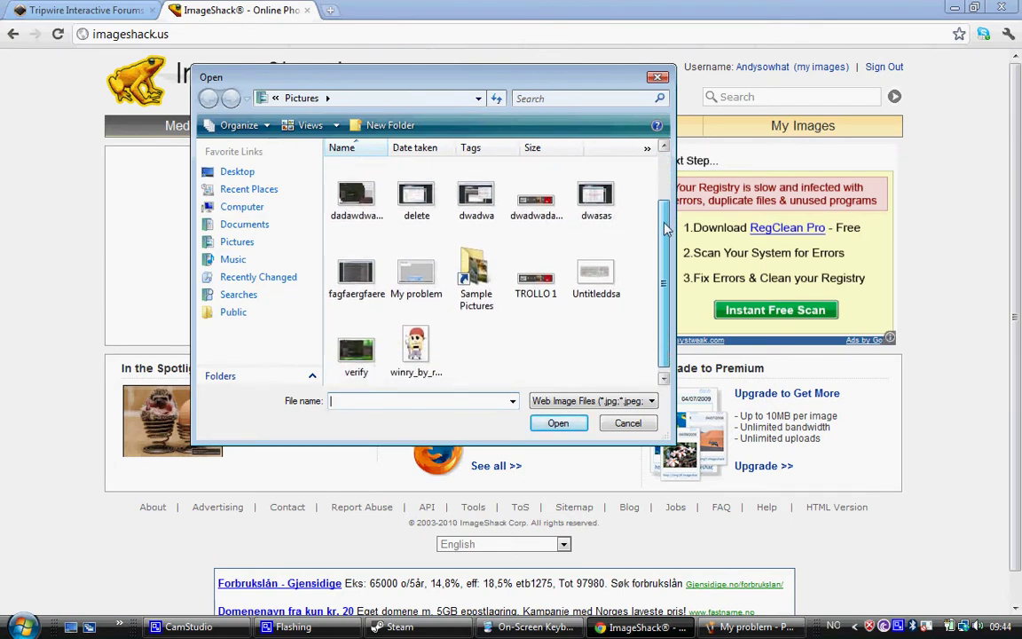
pyautogui.click(424, 277)
pyautogui.click(555, 426)
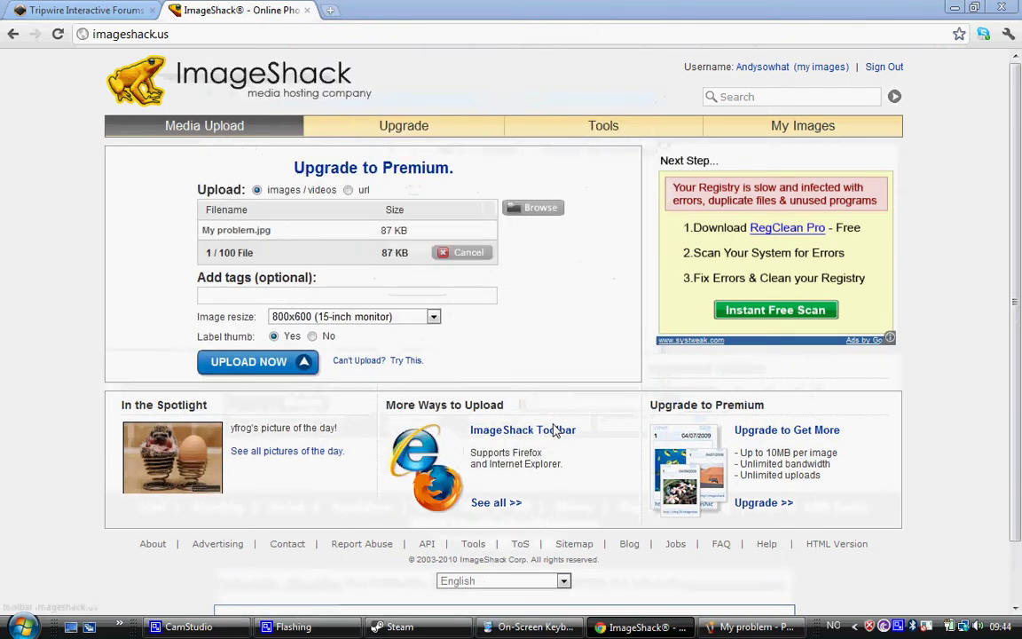
pyautogui.click(275, 376)
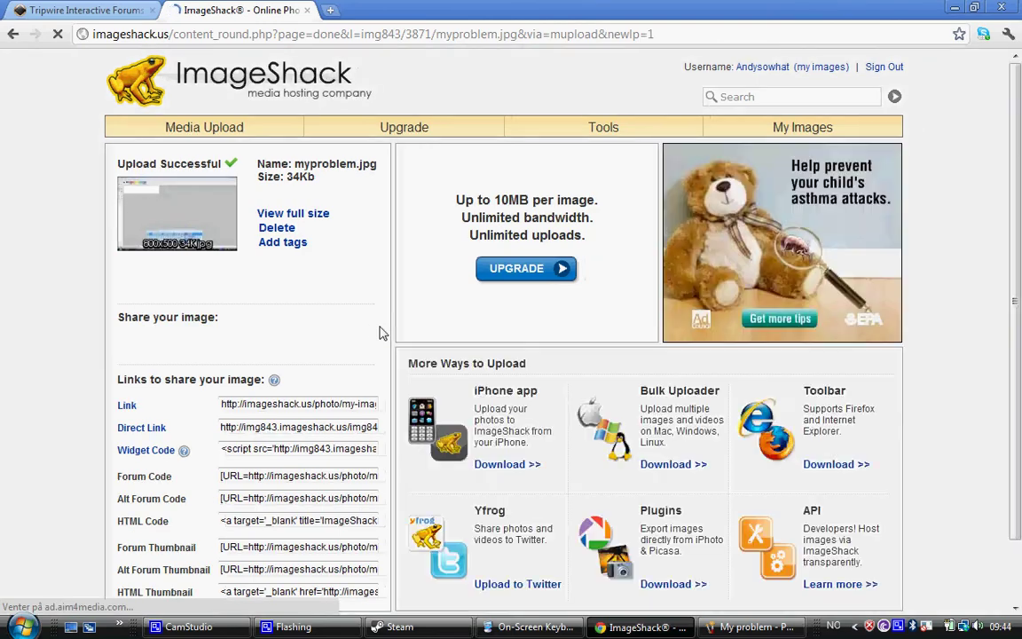
# Copy the uploaded image's direct link and minimize Chrome to the desktop
pyautogui.scroll(-3, 379, 333)
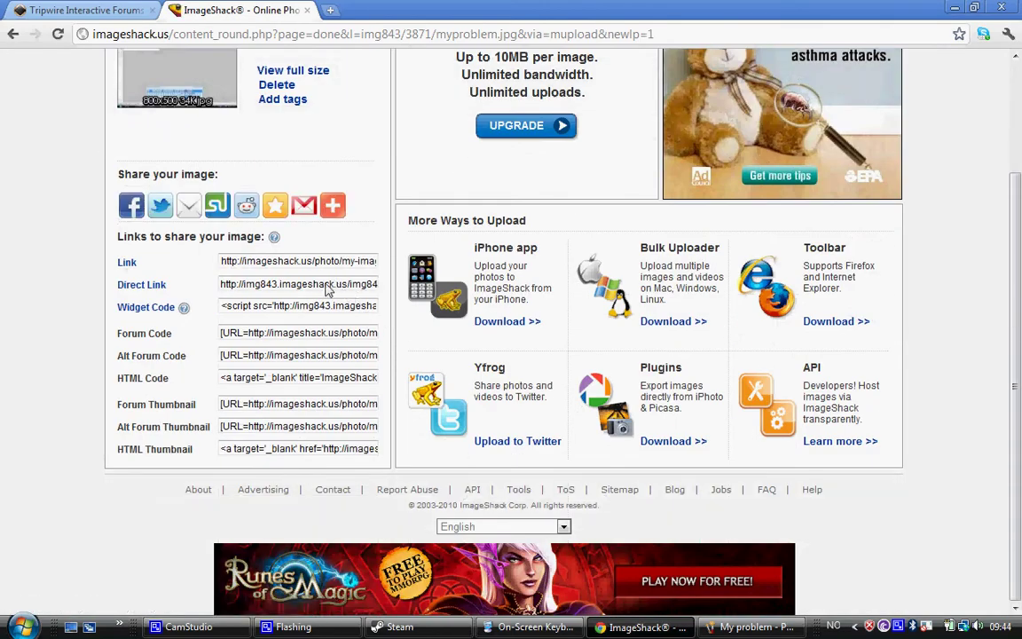
pyautogui.click(324, 285)
pyautogui.hotkey('ctrl', 'c')
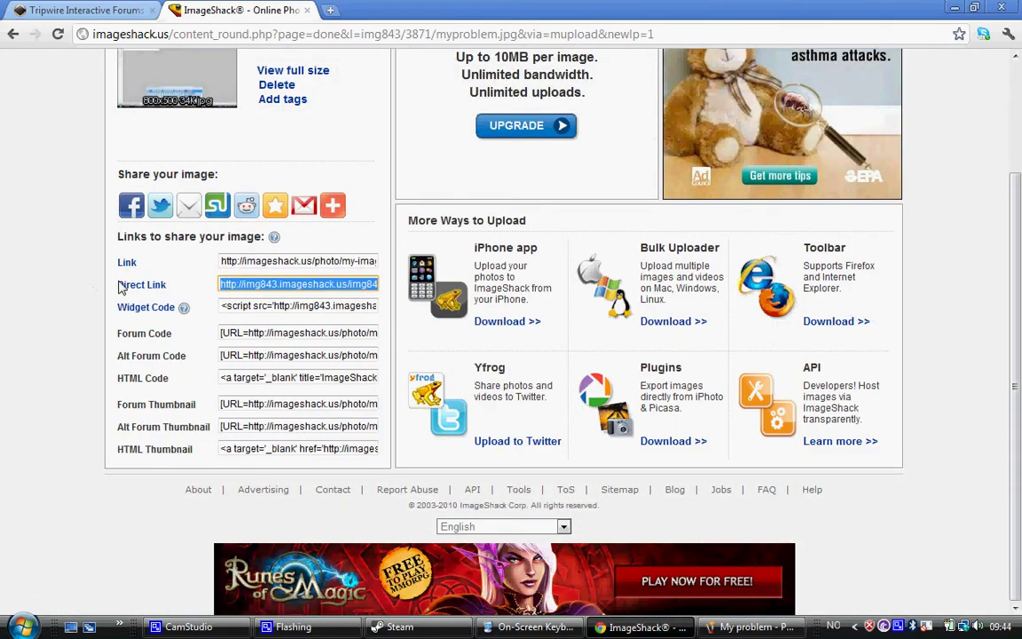
pyautogui.rightClick(245, 290)
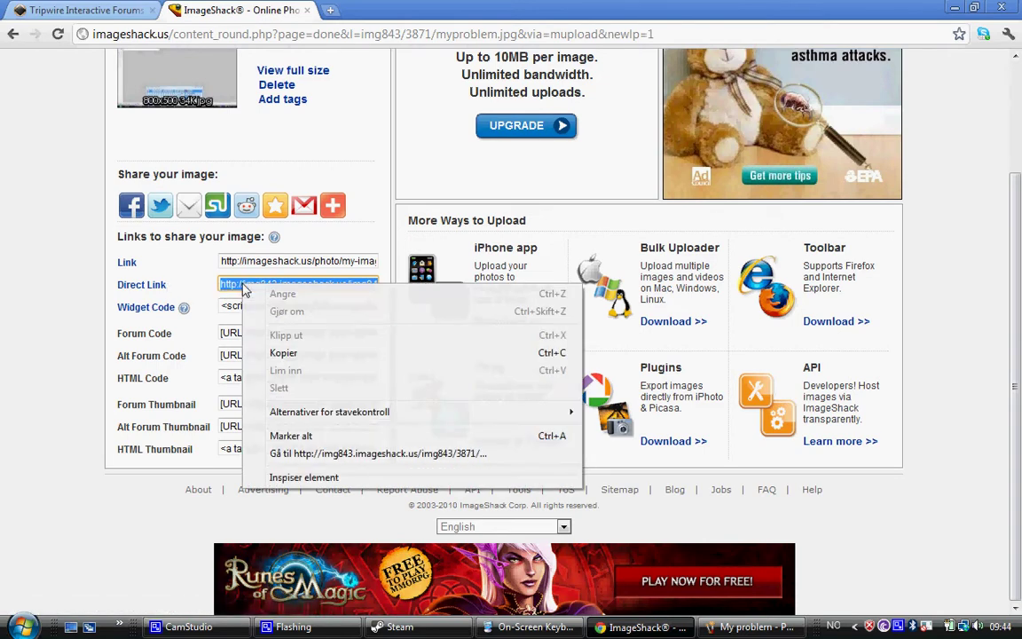
pyautogui.click(284, 353)
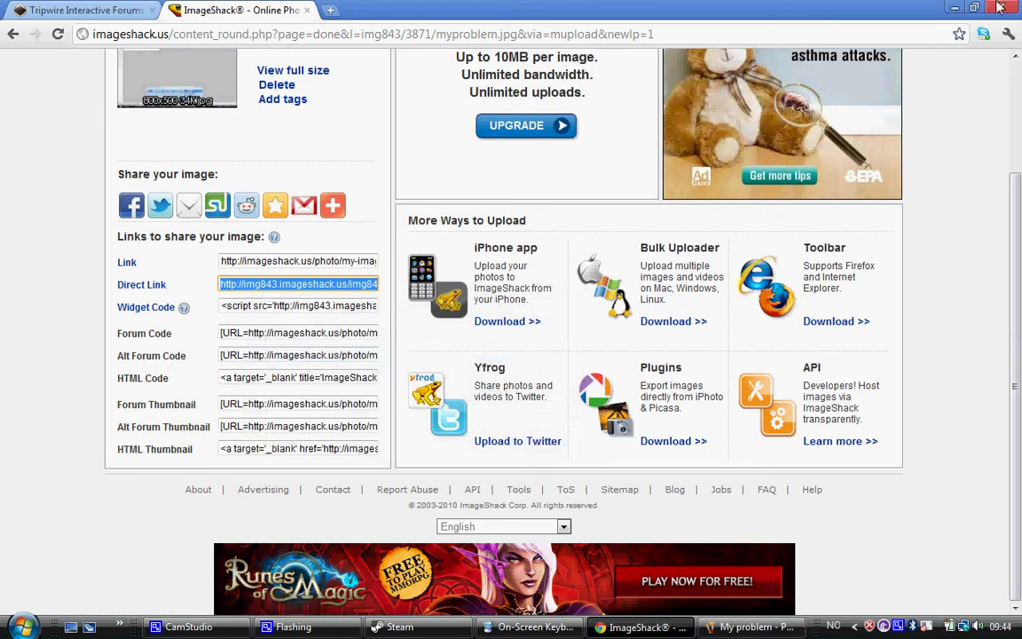
pyautogui.click(950, 8)
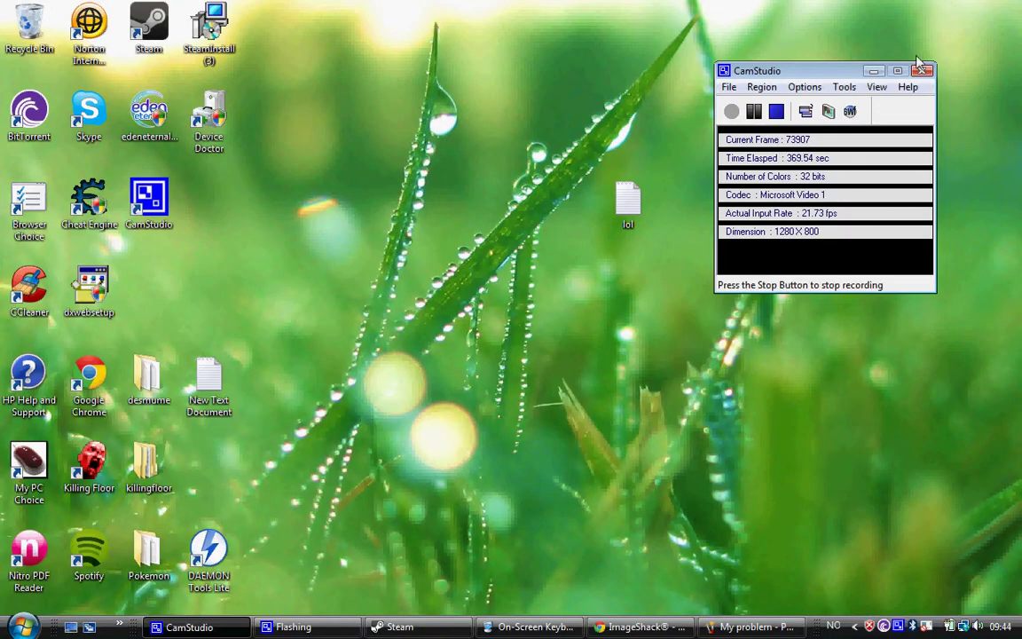
# On a new line of the forum message, paste the ImageShack link wrapped in [IMG]…[/IMG] tags
pyautogui.click(680, 628)
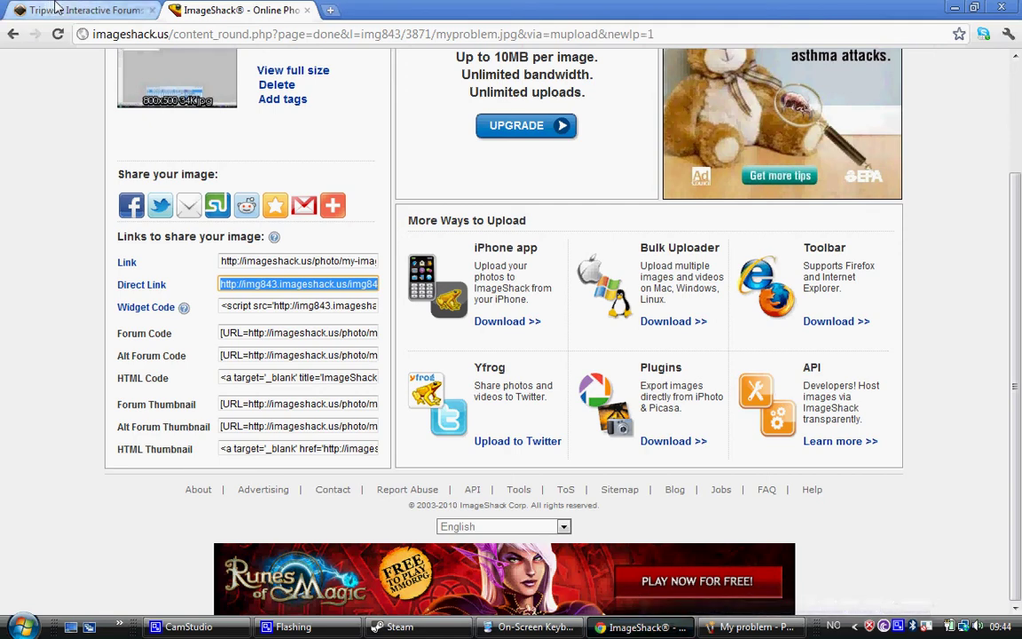
pyautogui.click(86, 10)
pyautogui.scroll(-1, 313, 101)
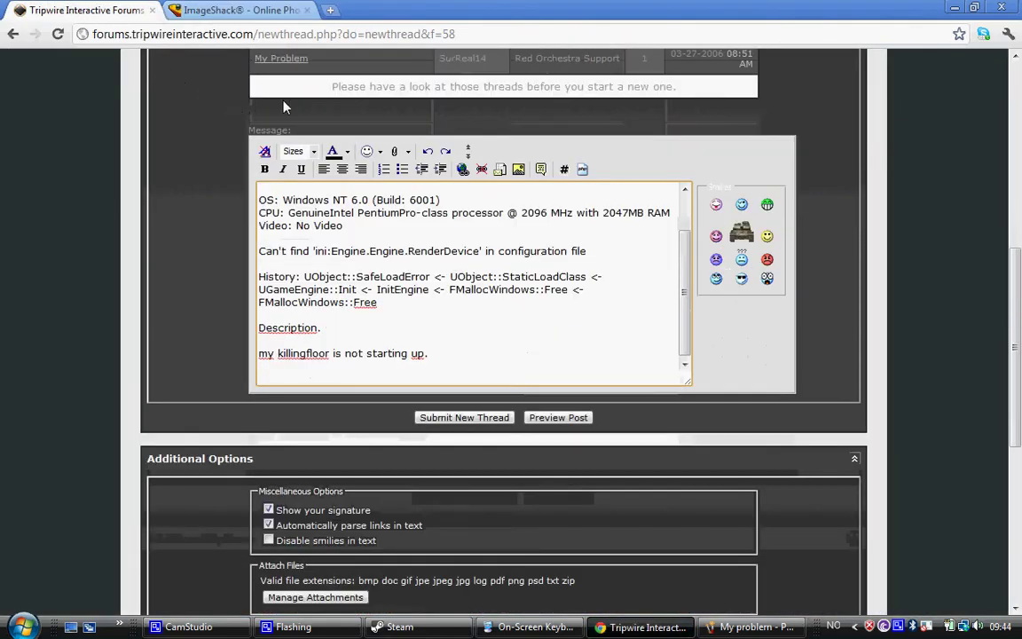
pyautogui.press('Return')
pyautogui.press('Return')
pyautogui.write('[IMG')
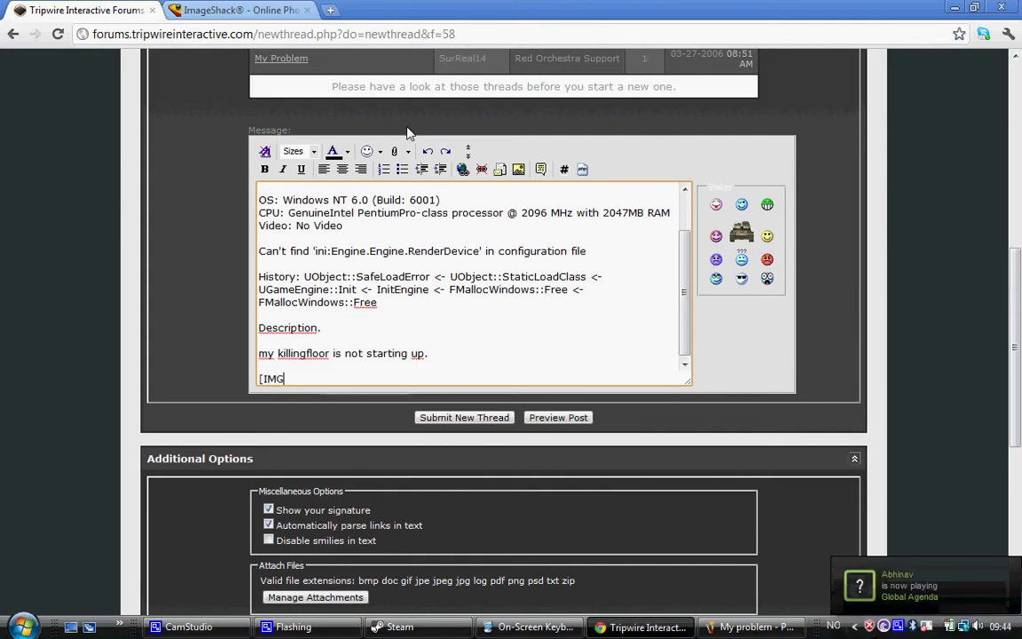
pyautogui.write(']')
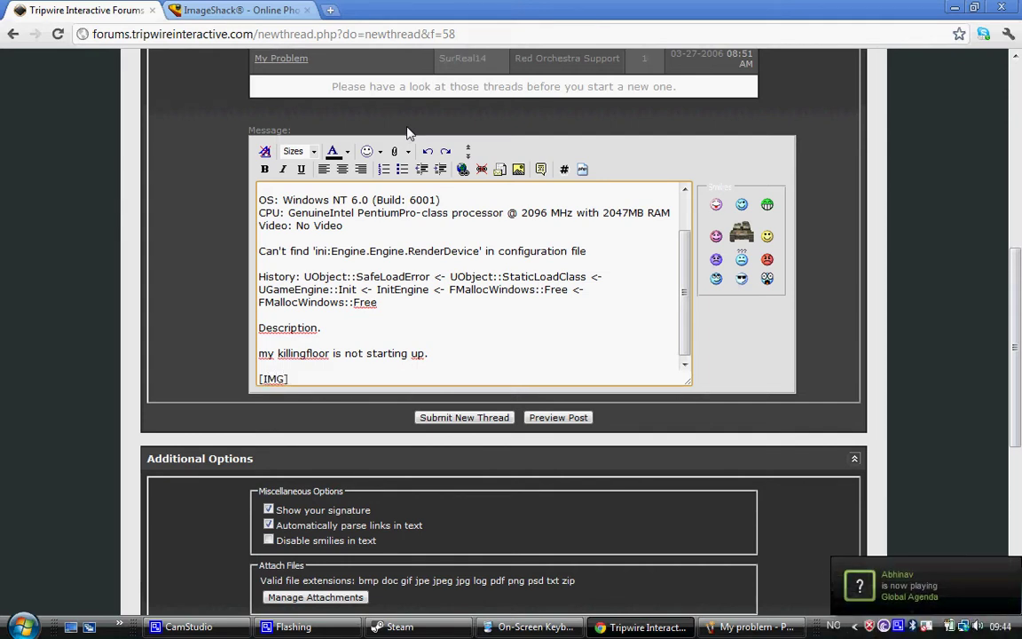
pyautogui.hotkey('ctrl', 'v')
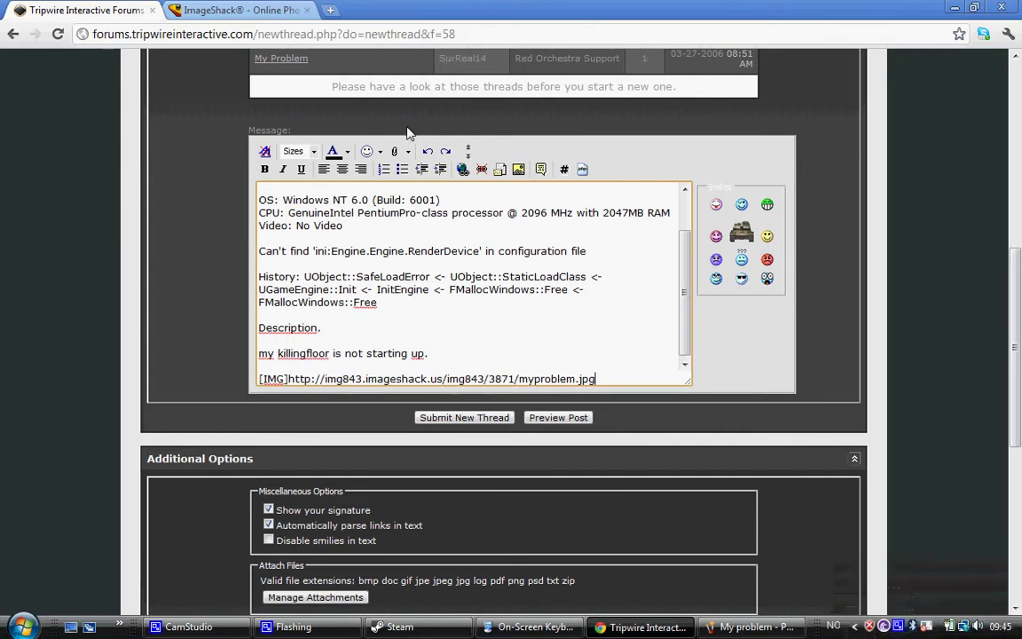
pyautogui.write('[/IMG')
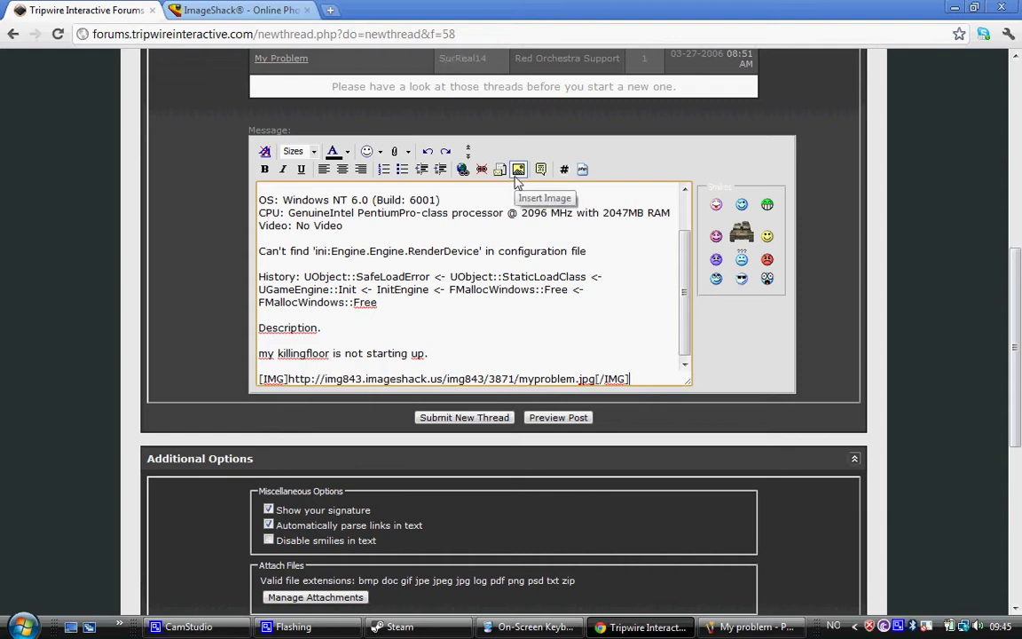
pyautogui.press('Return')
pyautogui.press('Return')
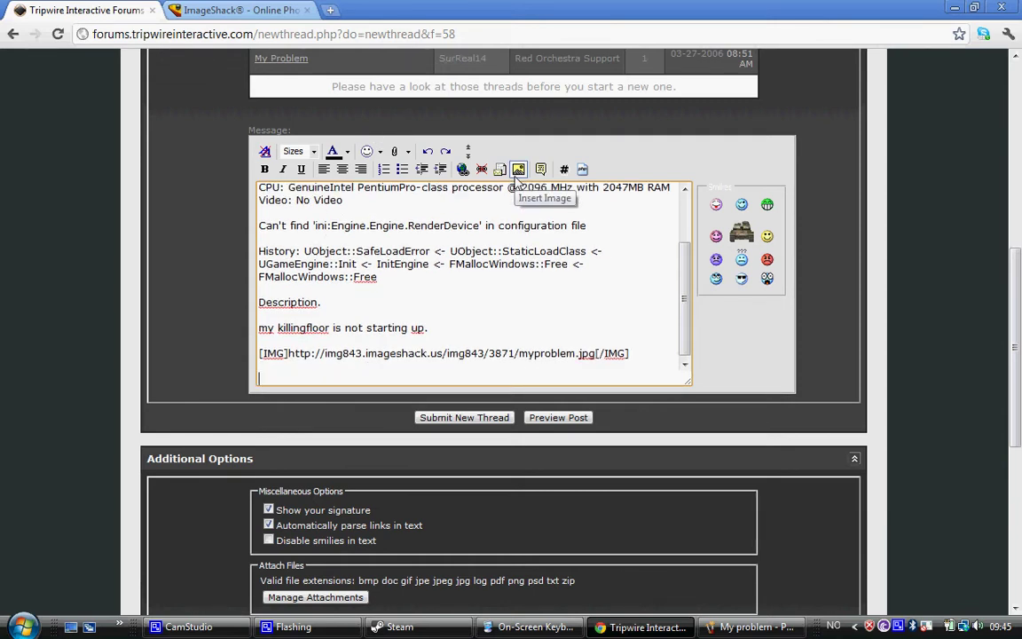
# Type the heading 'My system.' below the image link
pyautogui.write('syte')
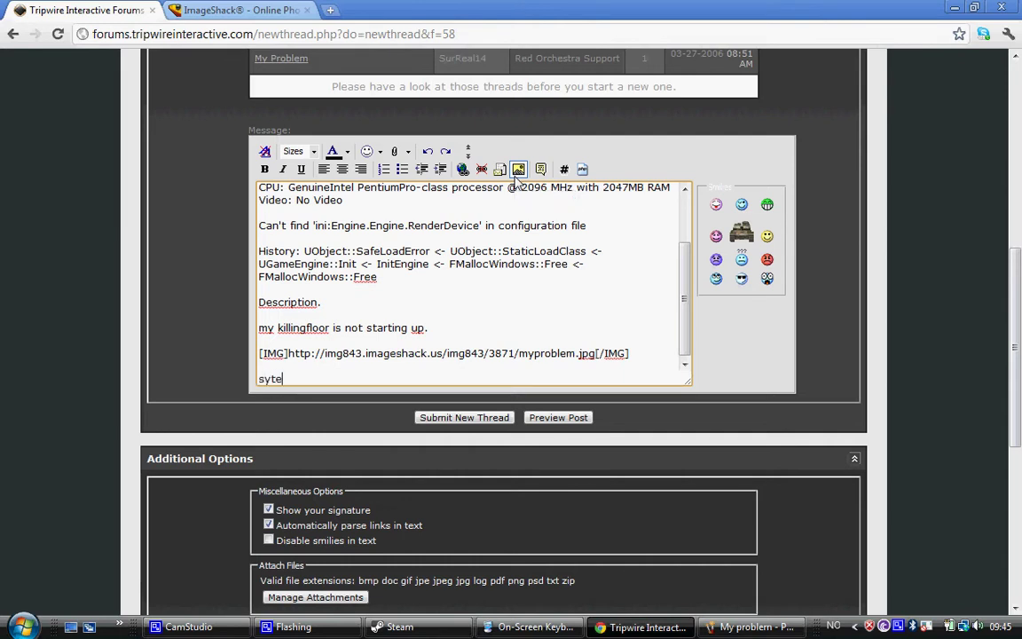
pyautogui.write('m')
pyautogui.press('BackSpace')
pyautogui.press('BackSpace')
pyautogui.press('BackSpace')
pyautogui.press('BackSpace')
pyautogui.press('BackSpace')
pyautogui.write('MY ')
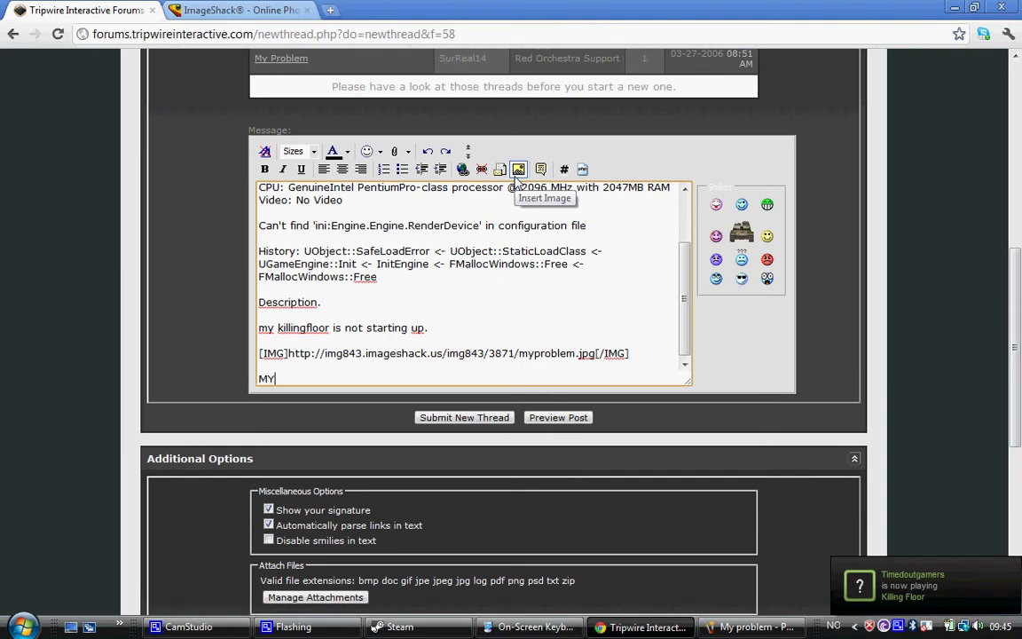
pyautogui.write('y system.')
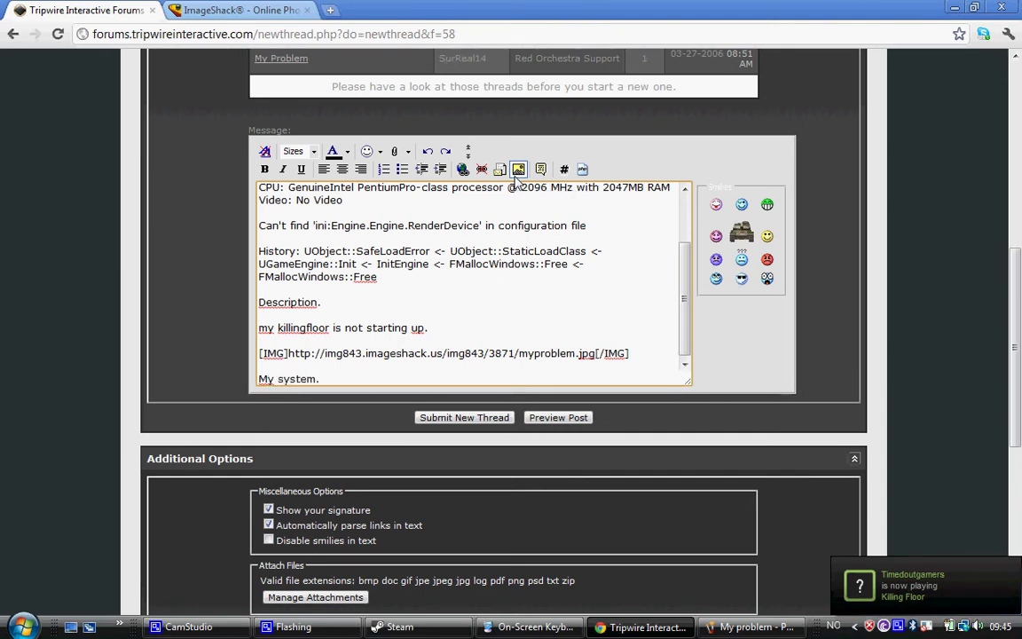
pyautogui.press('Return')
pyautogui.press('Return')
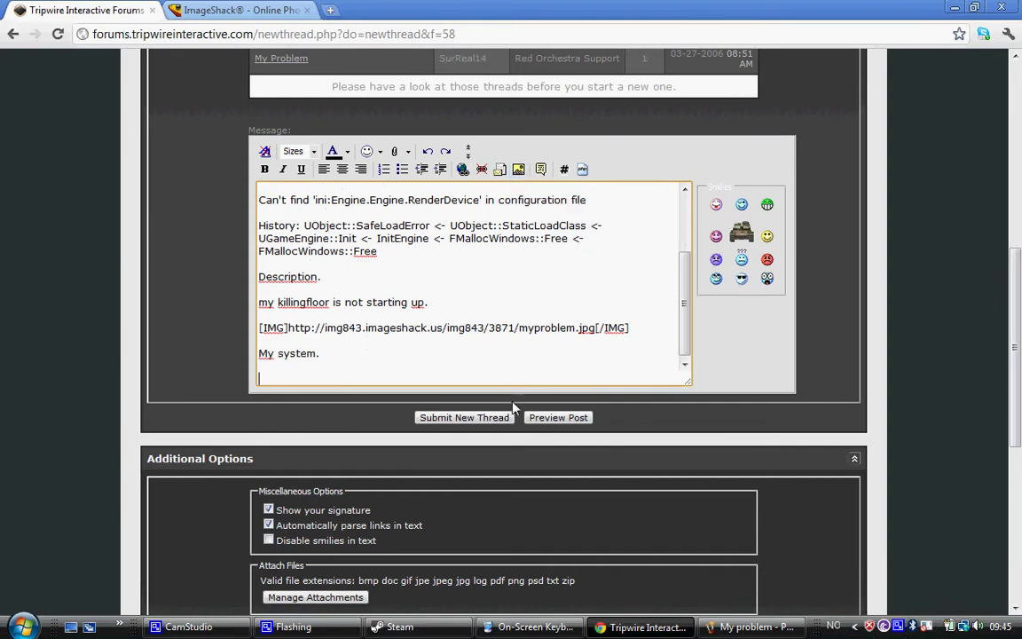
# Insert blank lines above 'My system.' and 'Description.' to space out the sections
pyautogui.click(358, 344)
pyautogui.press('Return')
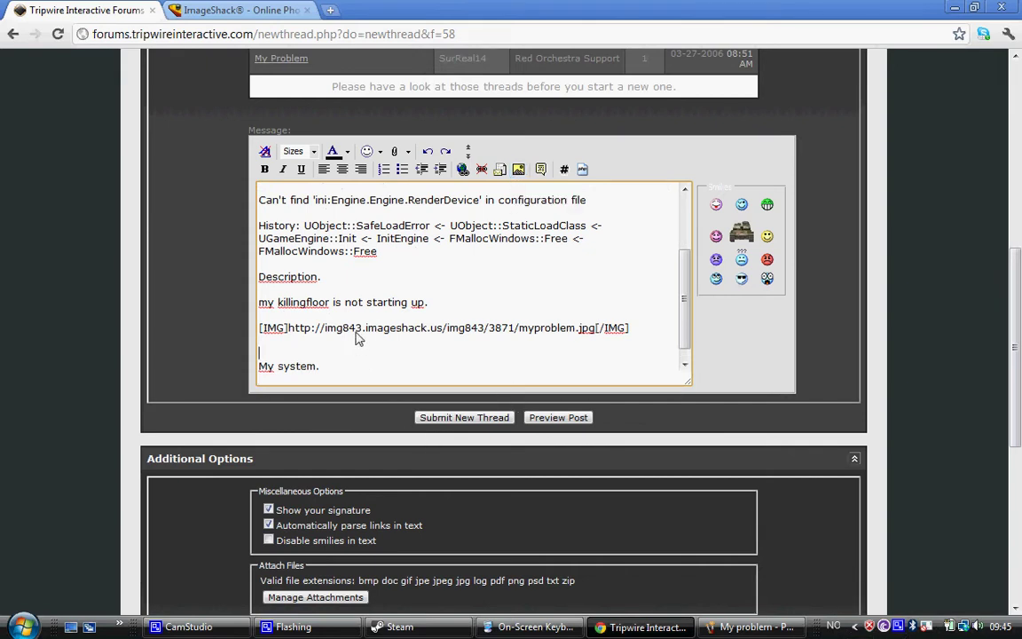
pyautogui.click(345, 266)
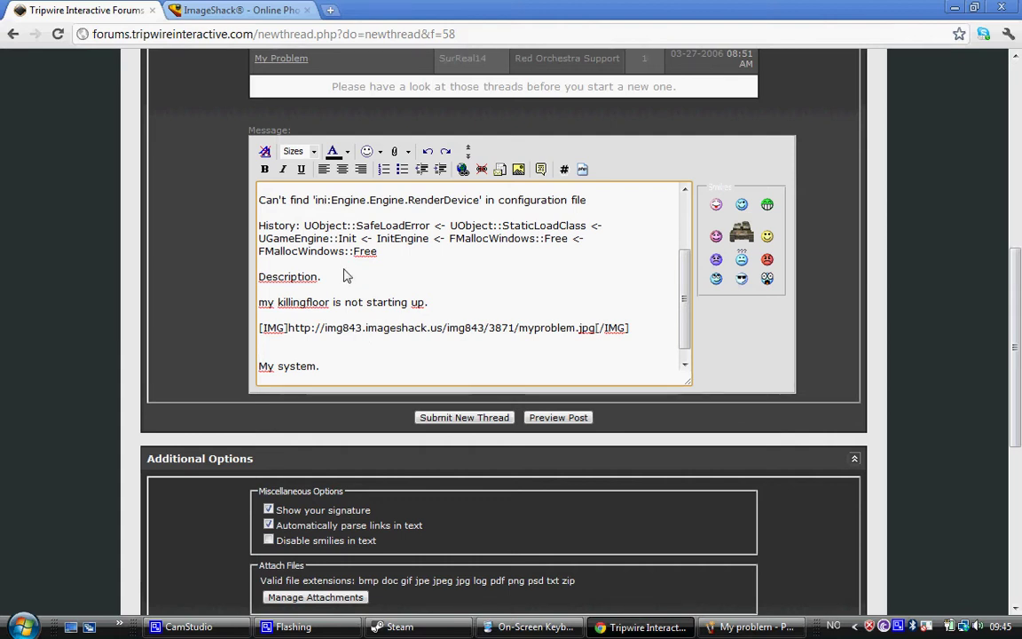
pyautogui.press('Return')
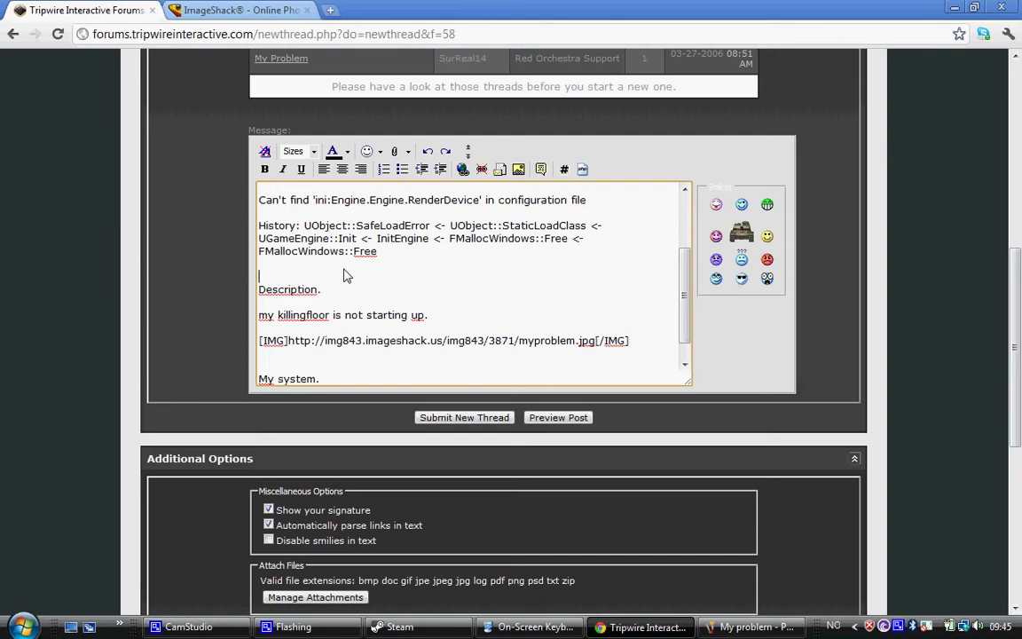
pyautogui.scroll(-3, 347, 276)
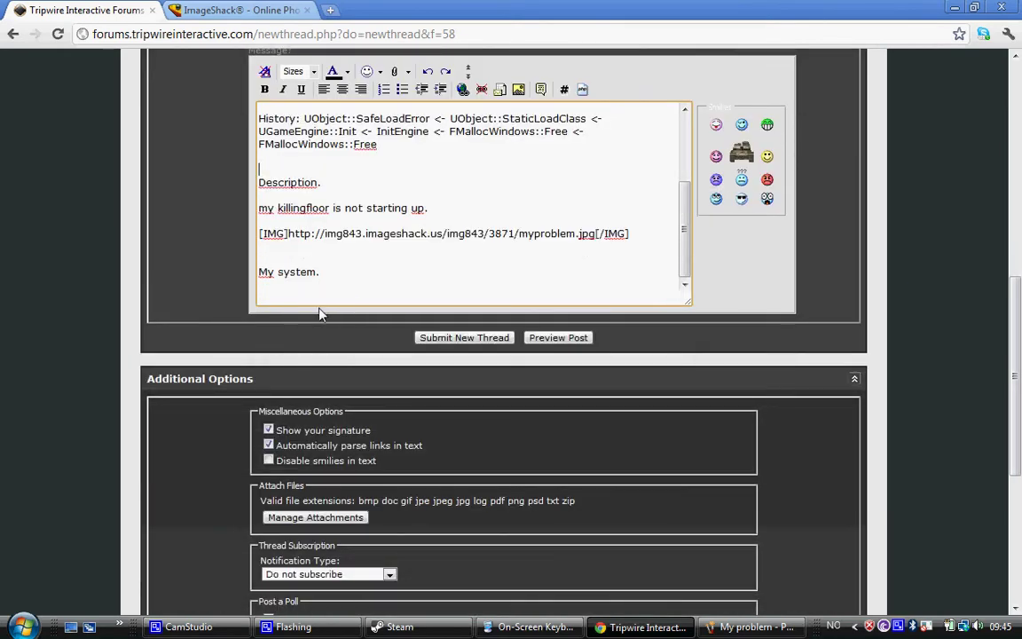
pyautogui.click(320, 302)
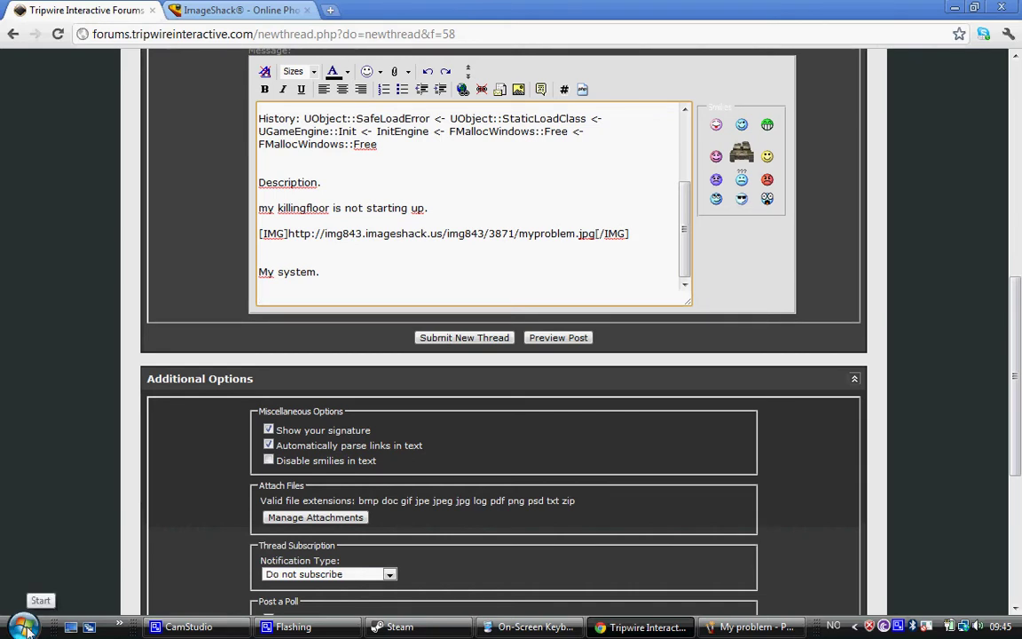
# Run dxdiag.exe from the Windows Run box to launch the DirectX Diagnostic Tool
pyautogui.click(23, 627)
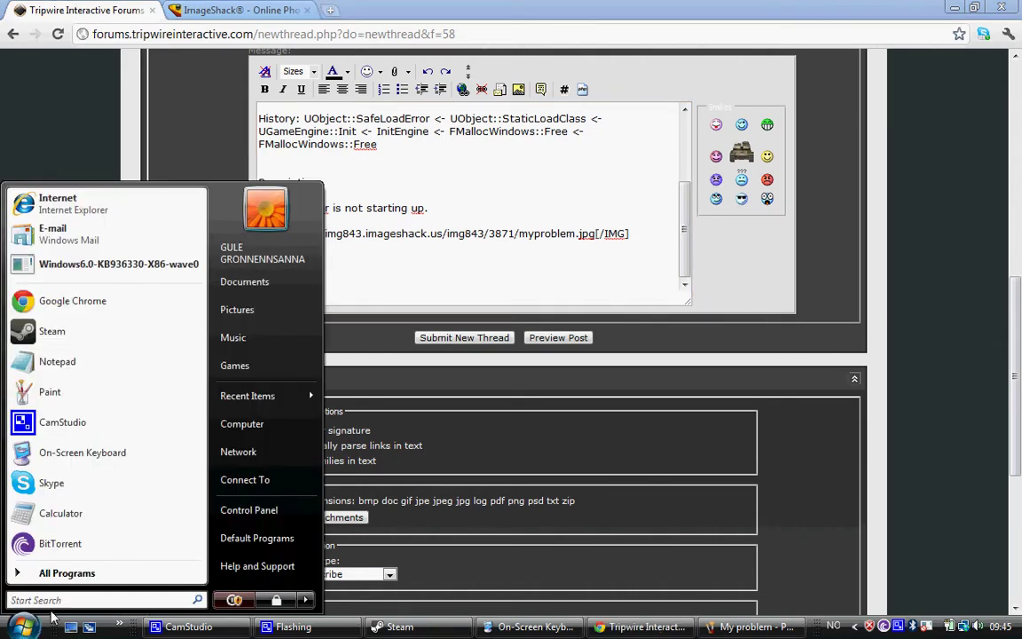
pyautogui.click(58, 604)
pyautogui.write('run')
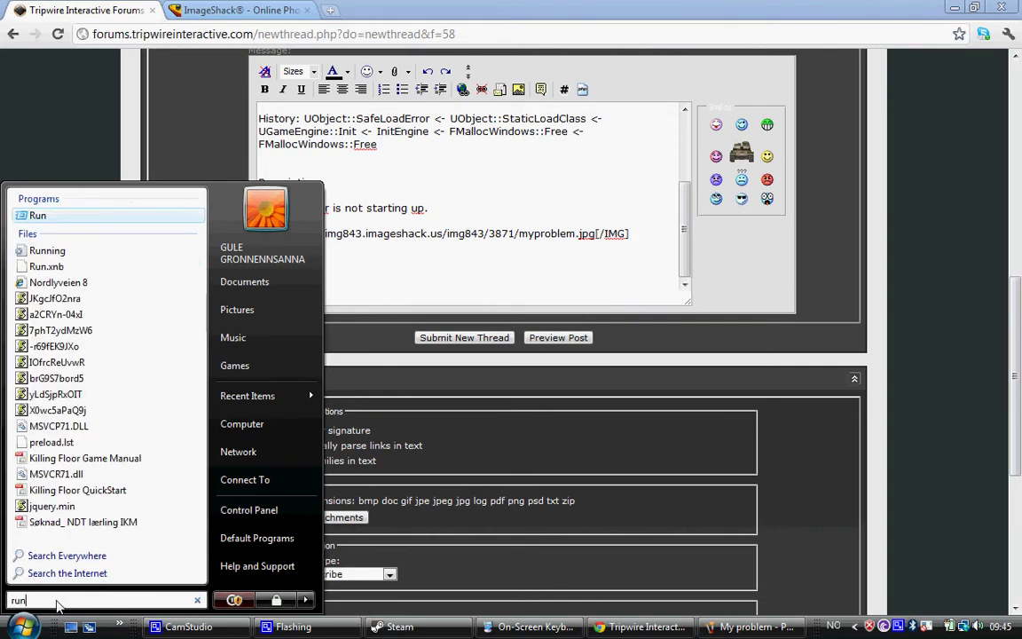
pyautogui.click(48, 216)
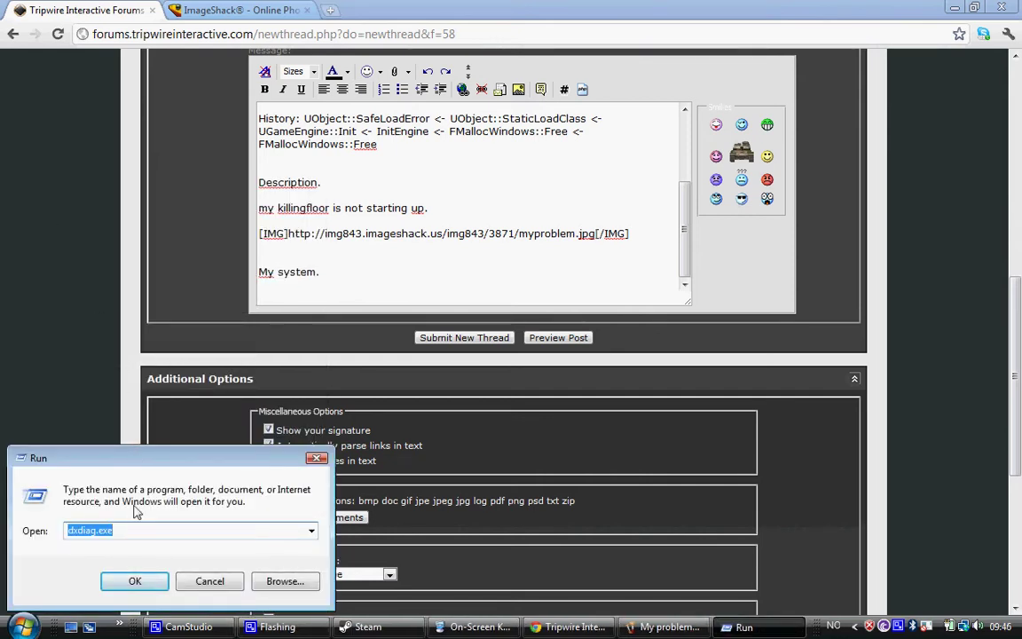
pyautogui.click(125, 537)
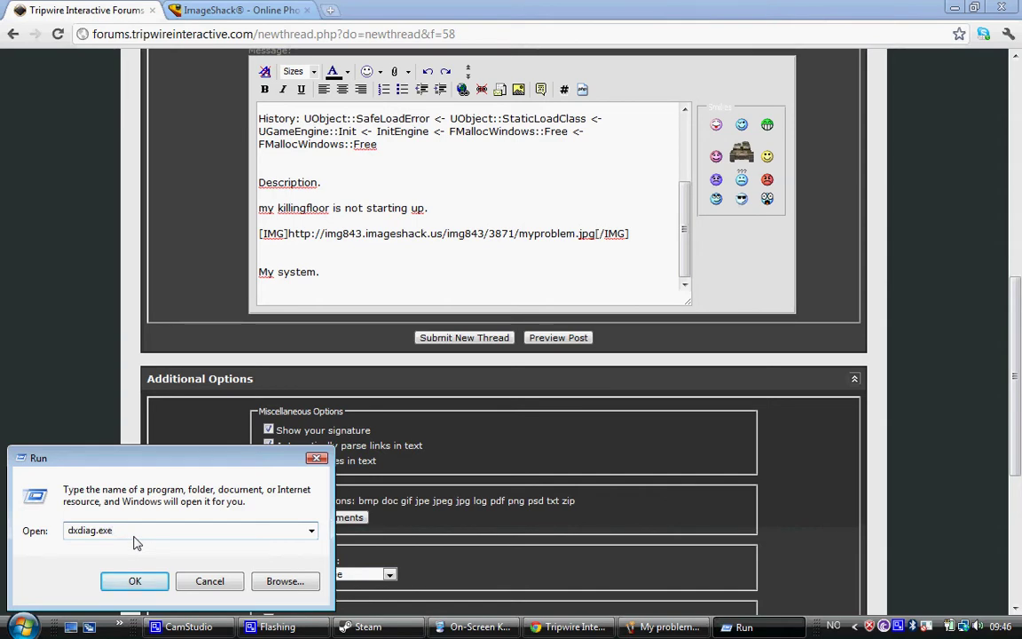
pyautogui.click(135, 581)
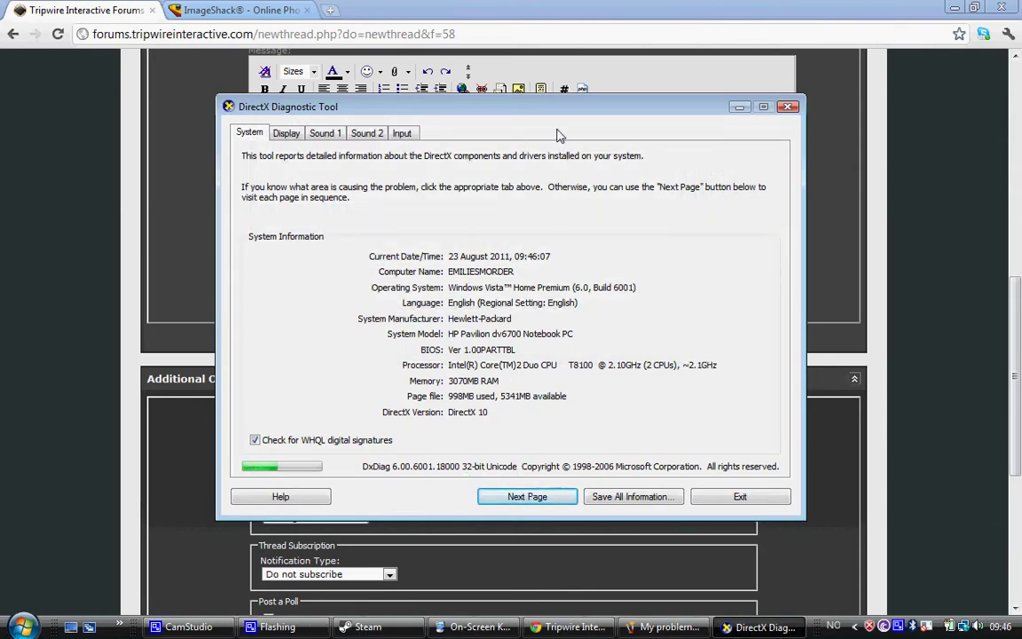
# Place DxDiag on the right and the restored Chrome window on the left, with the post in front
pyautogui.moveTo(551, 117); pyautogui.dragTo(781, 112)
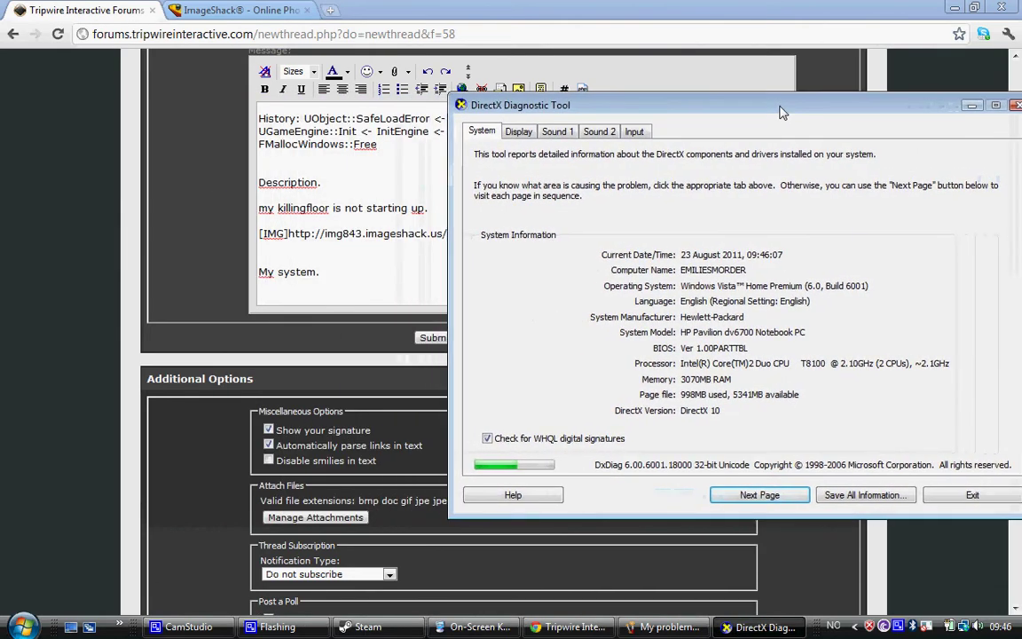
pyautogui.click(974, 9)
pyautogui.moveTo(990, 40); pyautogui.dragTo(532, 43)
pyautogui.moveTo(858, 109); pyautogui.dragTo(958, 113)
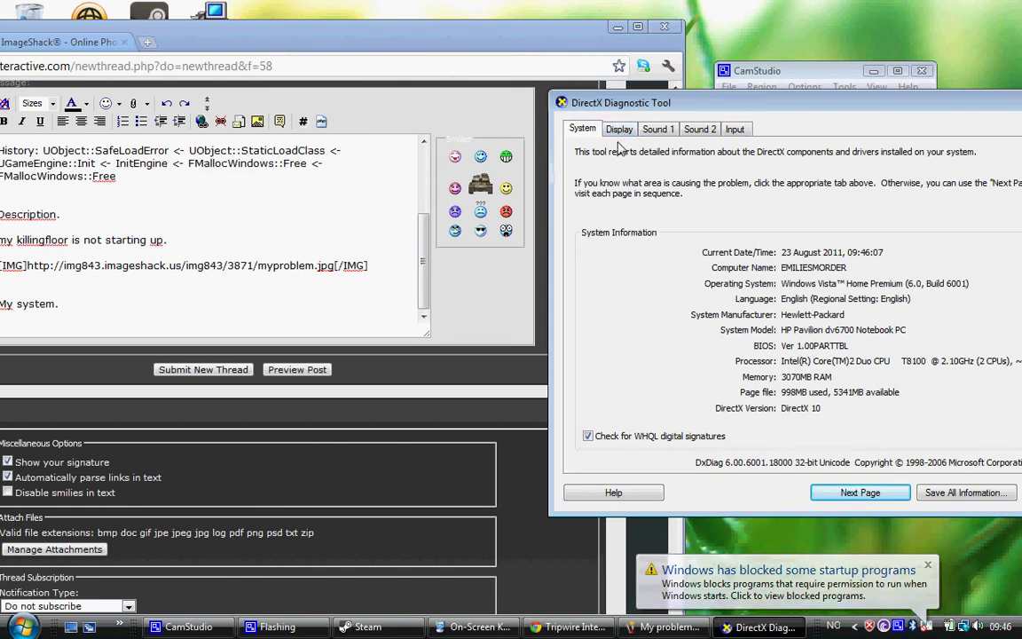
pyautogui.click(60, 339)
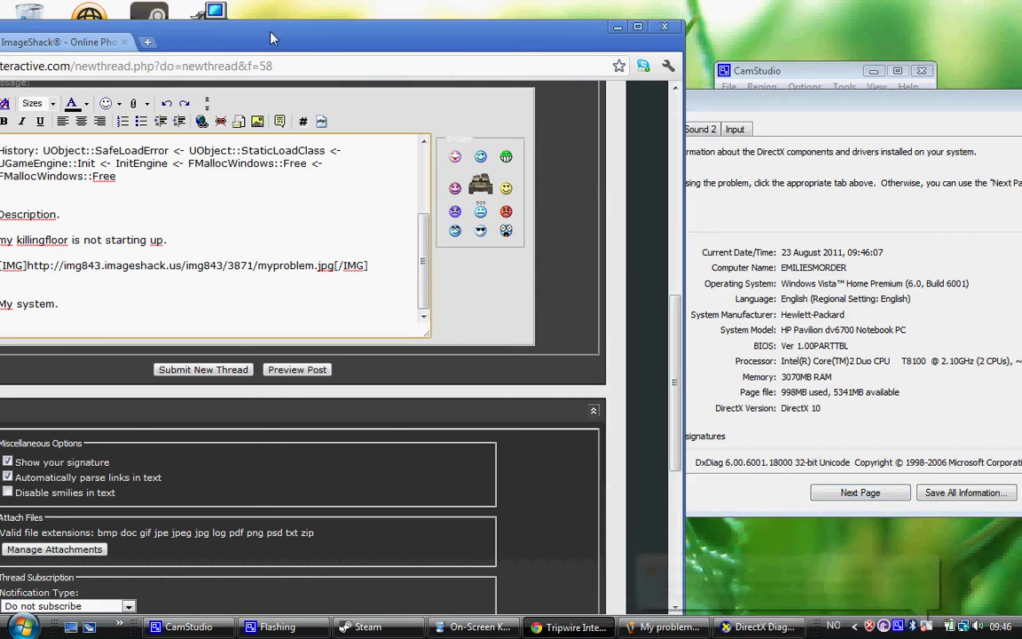
pyautogui.moveTo(271, 33); pyautogui.dragTo(283, 32)
# Add lines 'processor: Intel R', 'Memory: MB RAM' and 'DirctX version: directx 10' under 'My system.'
pyautogui.write('p')
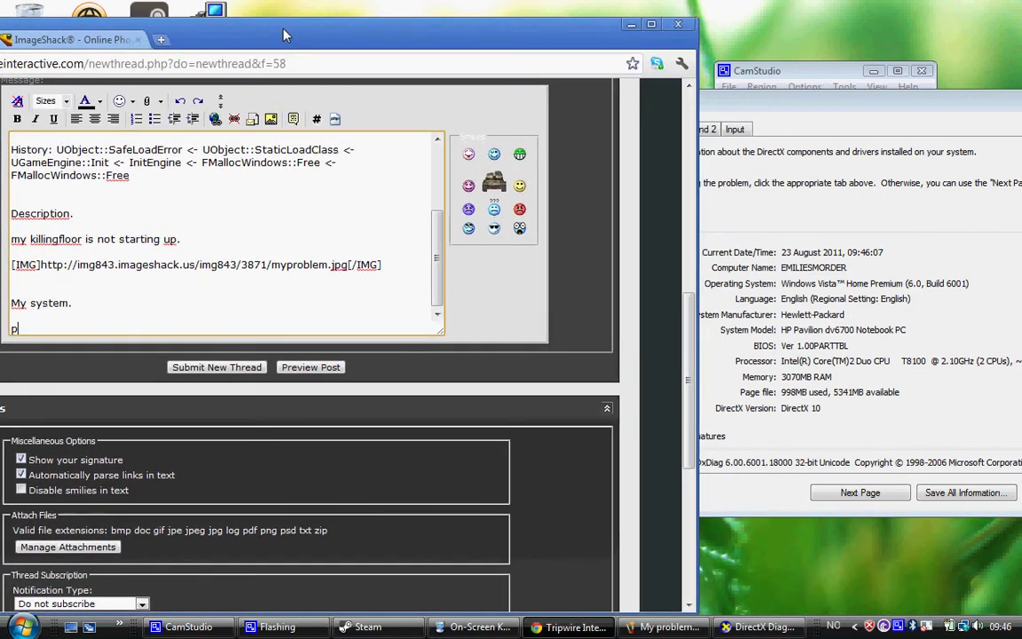
pyautogui.write('rocessor:')
pyautogui.write('Intel R')
pyautogui.press('Return')
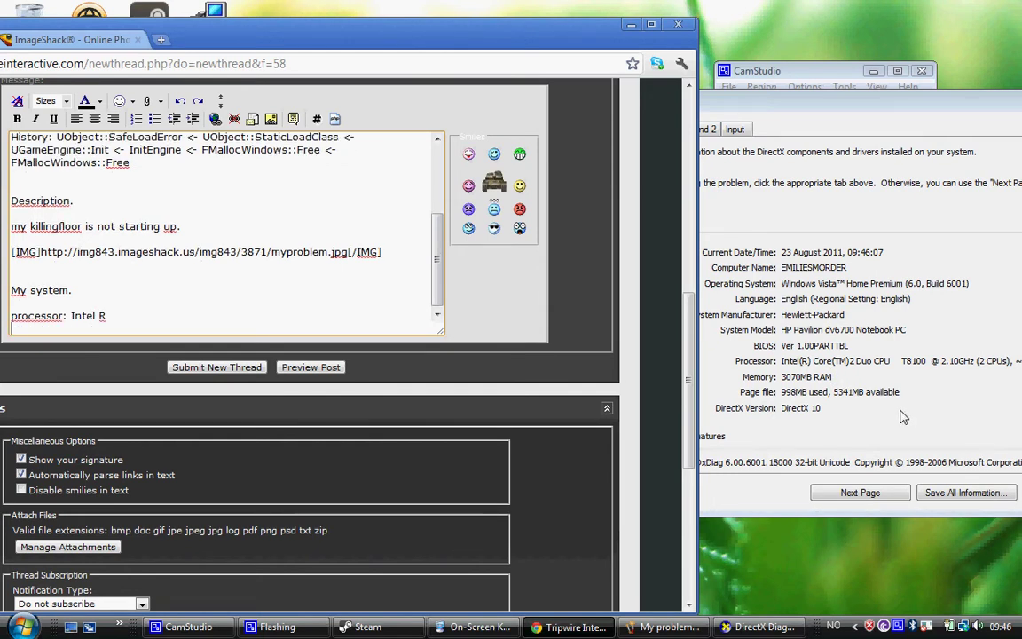
pyautogui.write('Memory: MB RAM')
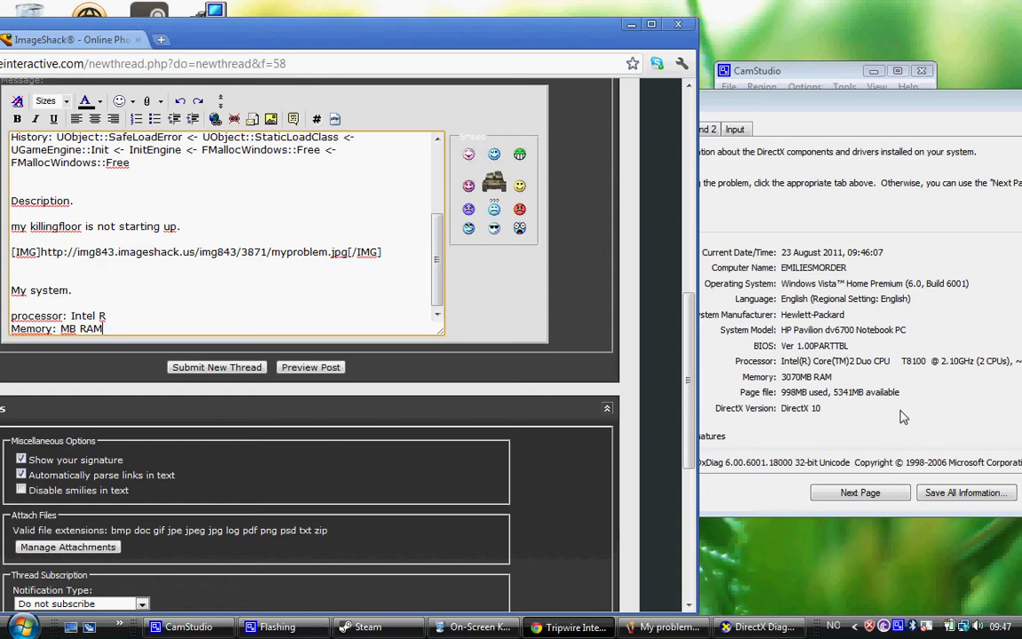
pyautogui.press('Return')
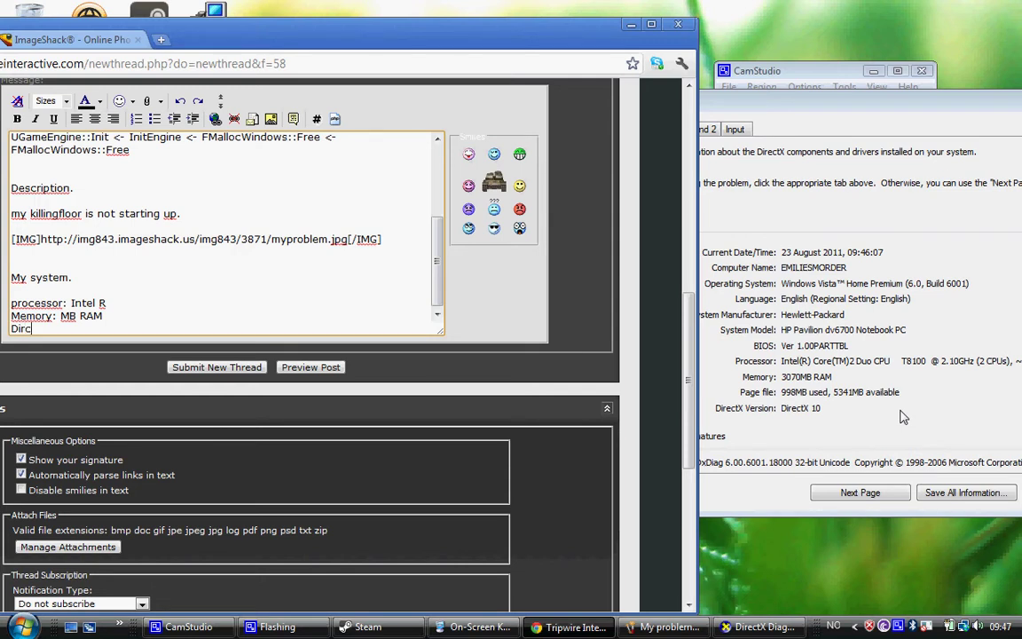
pyautogui.write('DirctX')
pyautogui.write(' ver')
pyautogui.write('sion:')
pyautogui.write(' x 10')
pyautogui.write('de')
pyautogui.press('BackSpace')
pyautogui.write('ir')
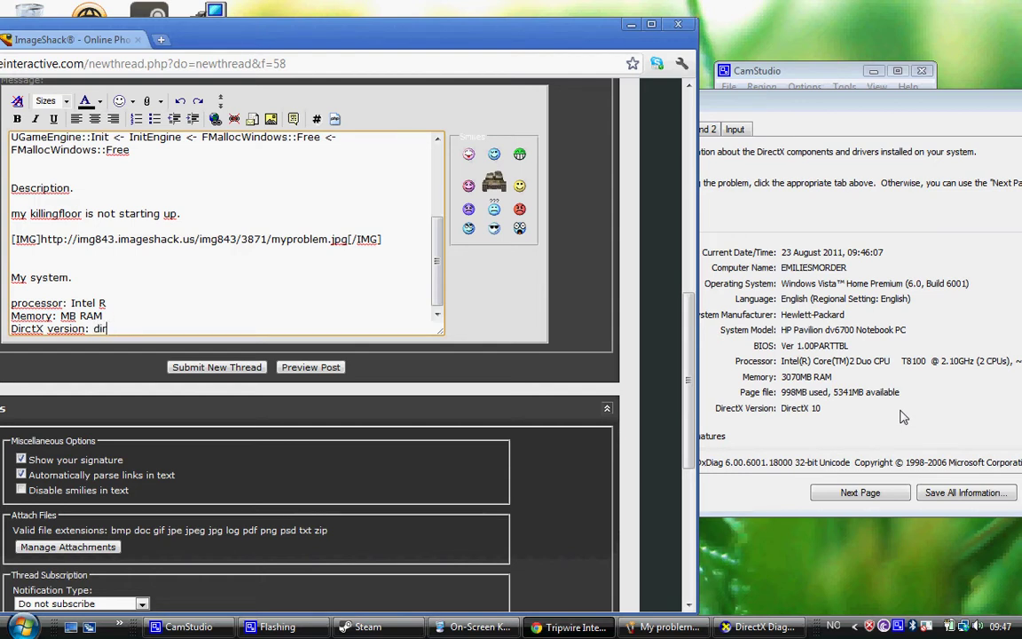
pyautogui.write('ectx 10')
pyautogui.press('Return')
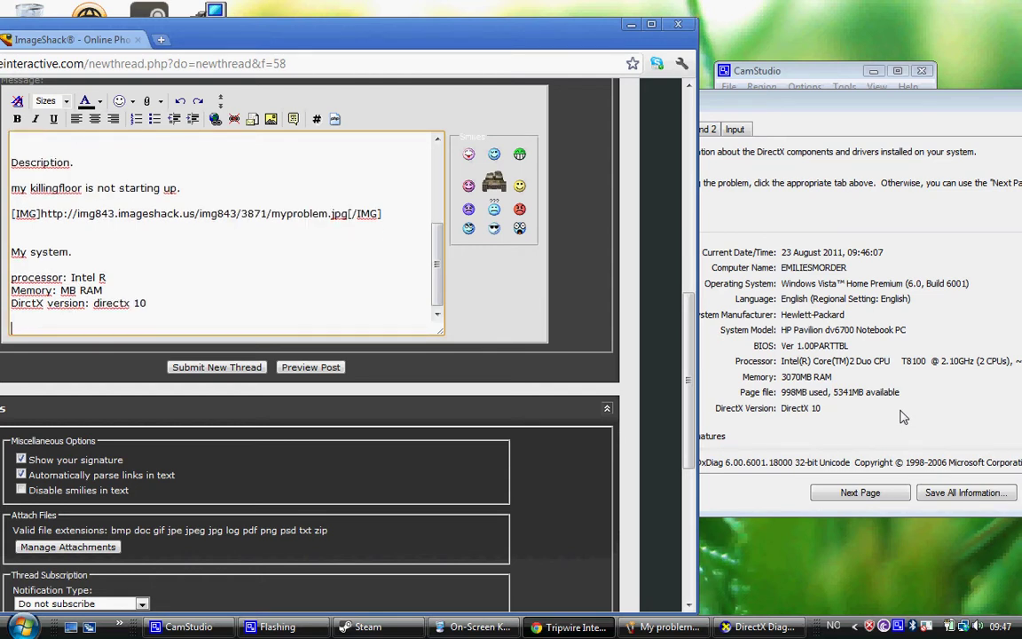
pyautogui.click(850, 101)
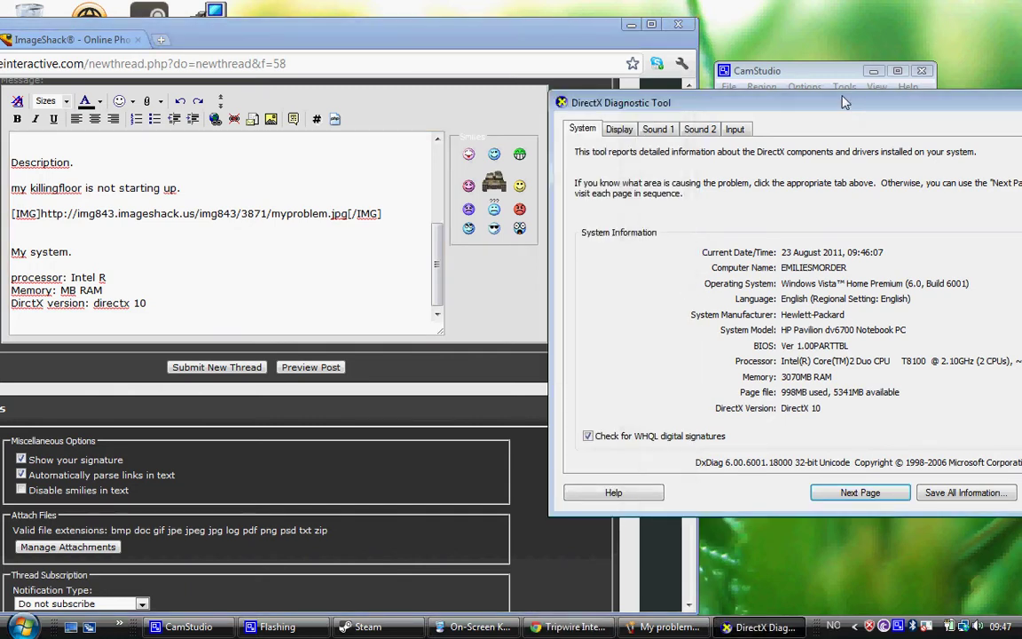
# Read the graphics card from DxDiag's Display tab and add 'NVIDIA geforce 8400M GS.' to the list
pyautogui.click(619, 131)
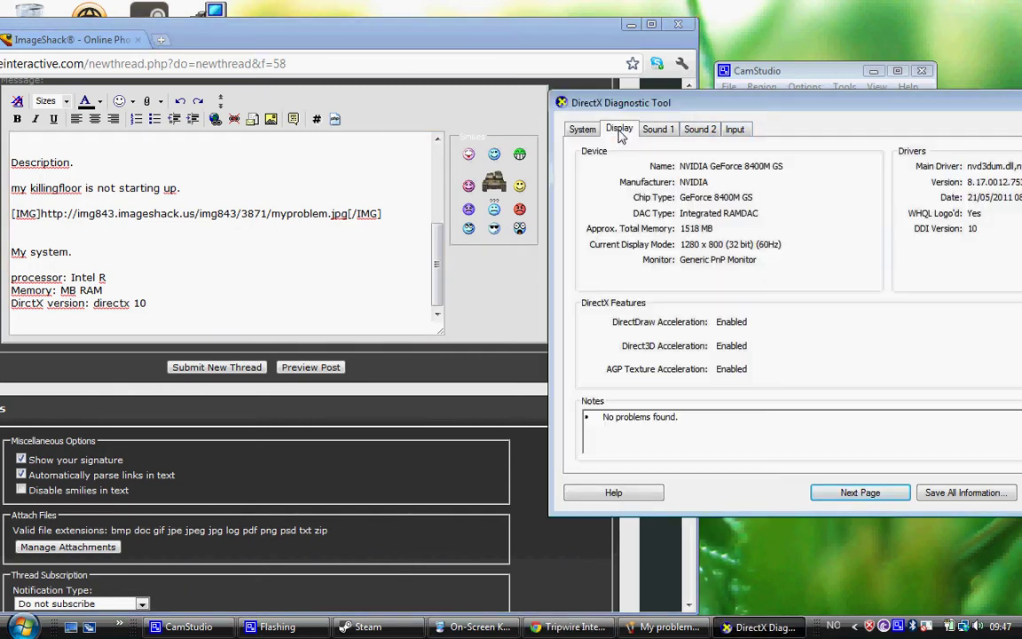
pyautogui.moveTo(621, 102); pyautogui.dragTo(769, 105)
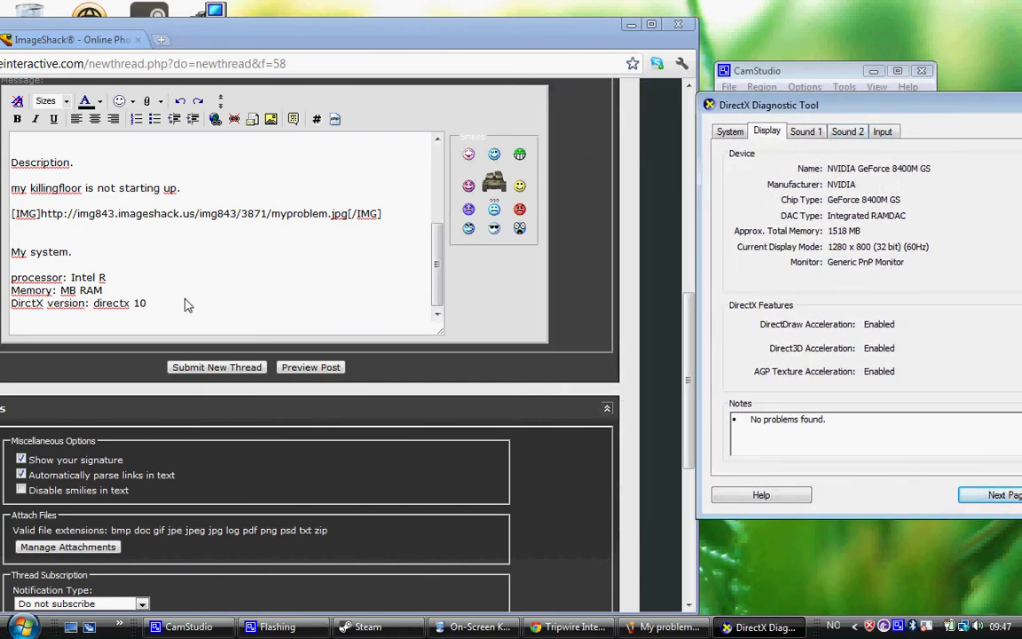
pyautogui.click(162, 324)
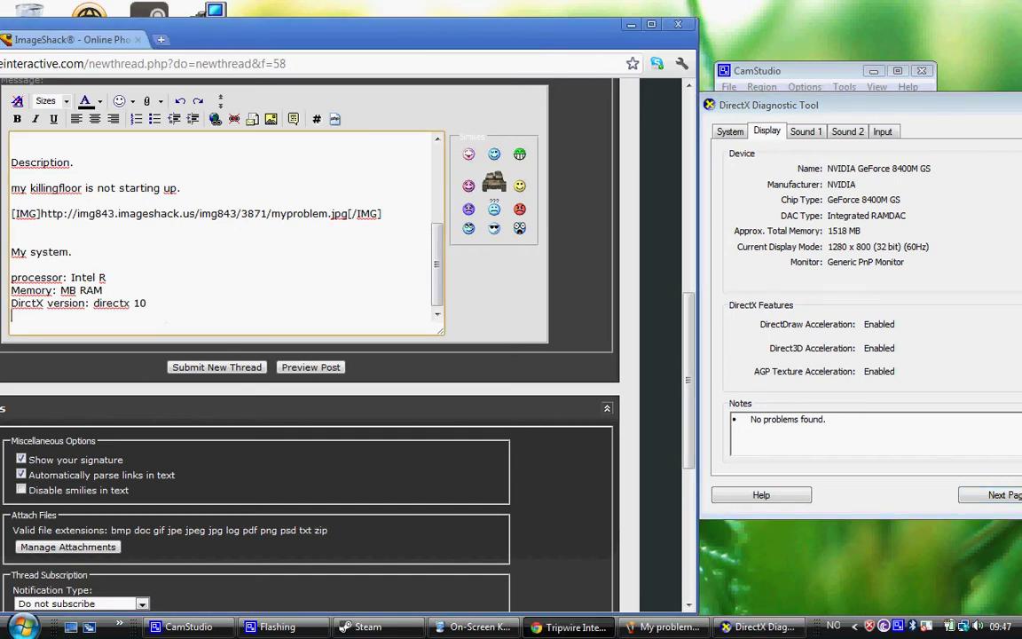
pyautogui.write('NVIDIA geforce 8')
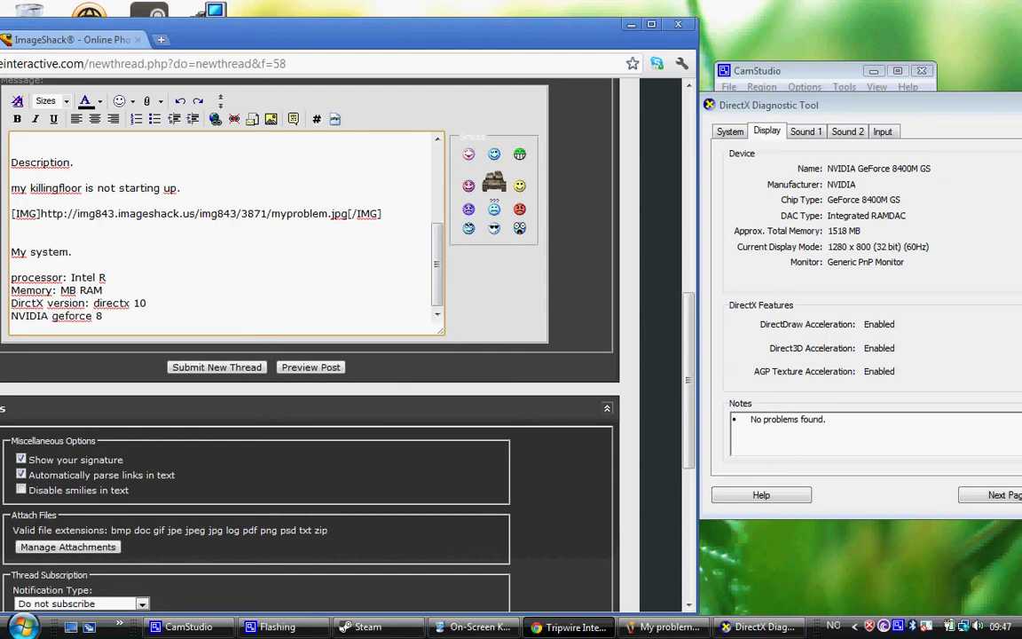
pyautogui.write('400M GS.')
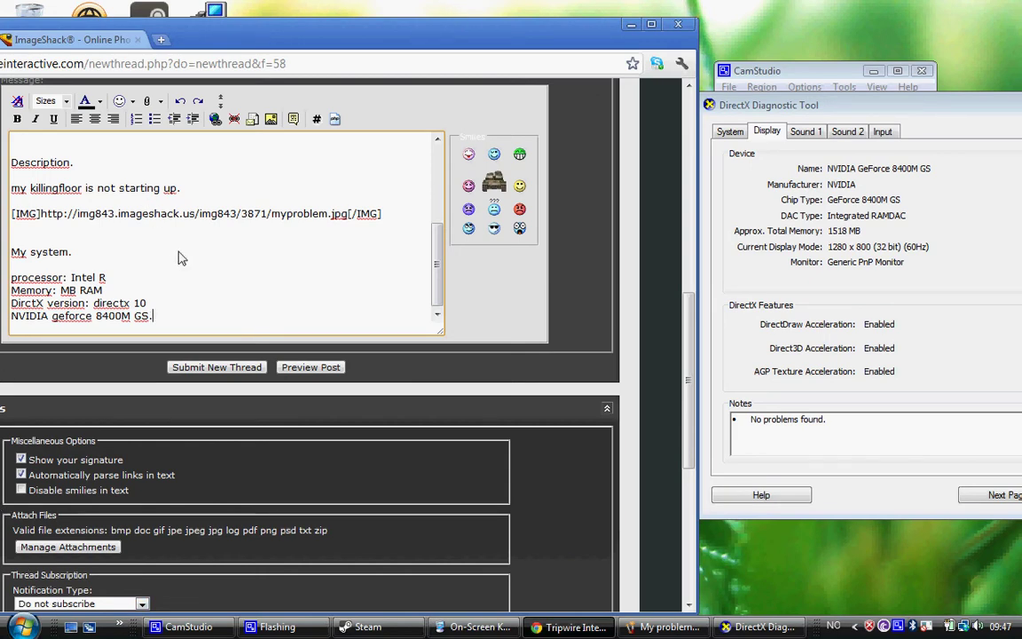
# Review the message draft and generate a Preview Post of the thread
pyautogui.scroll(5, 179, 257)
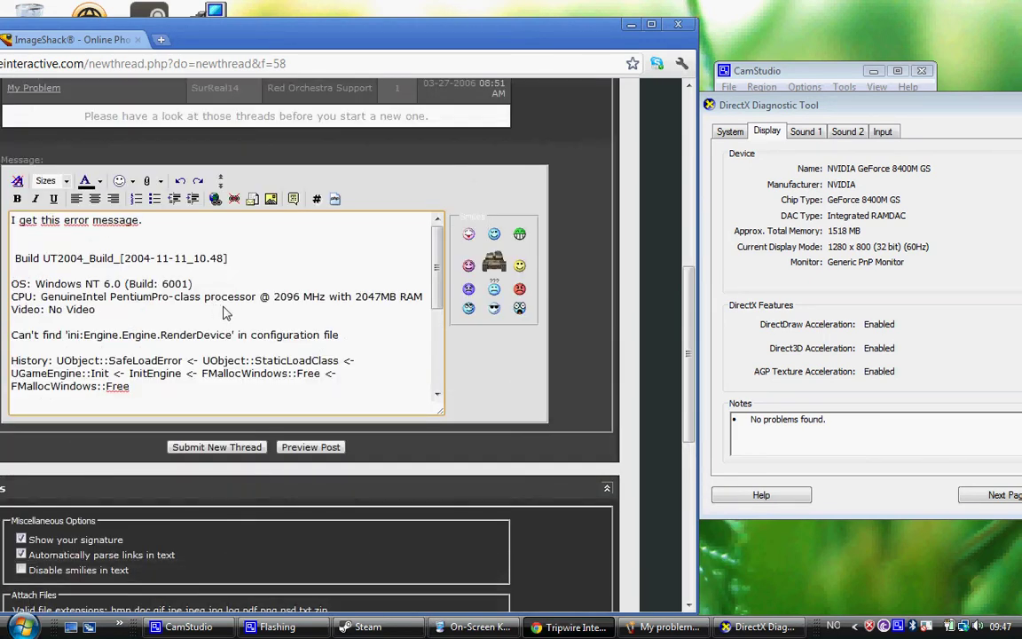
pyautogui.scroll(-4, 226, 313)
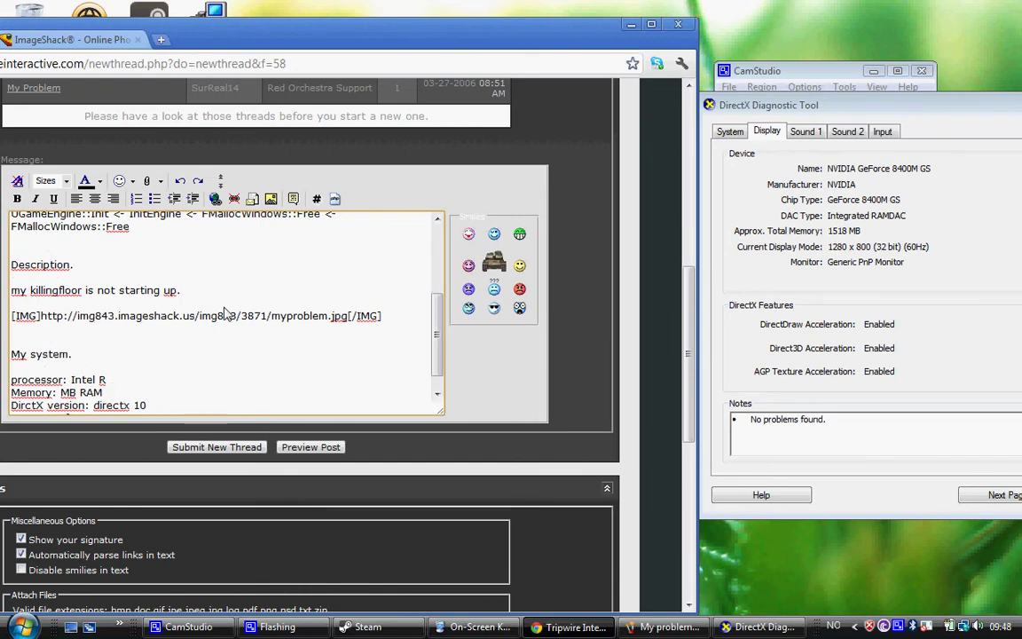
pyautogui.scroll(-4, 226, 312)
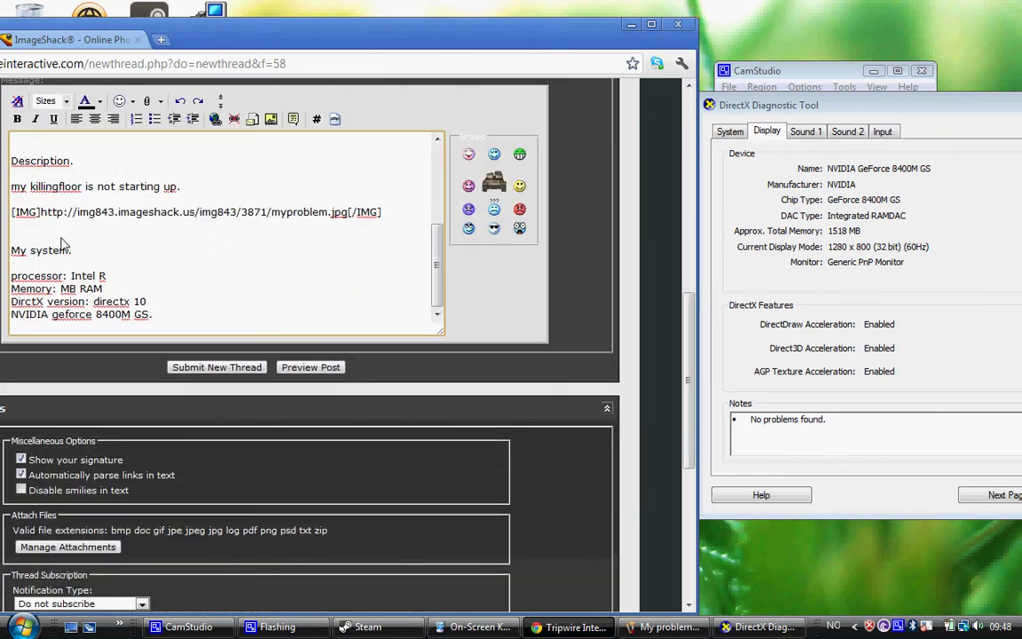
pyautogui.scroll(6, 53, 233)
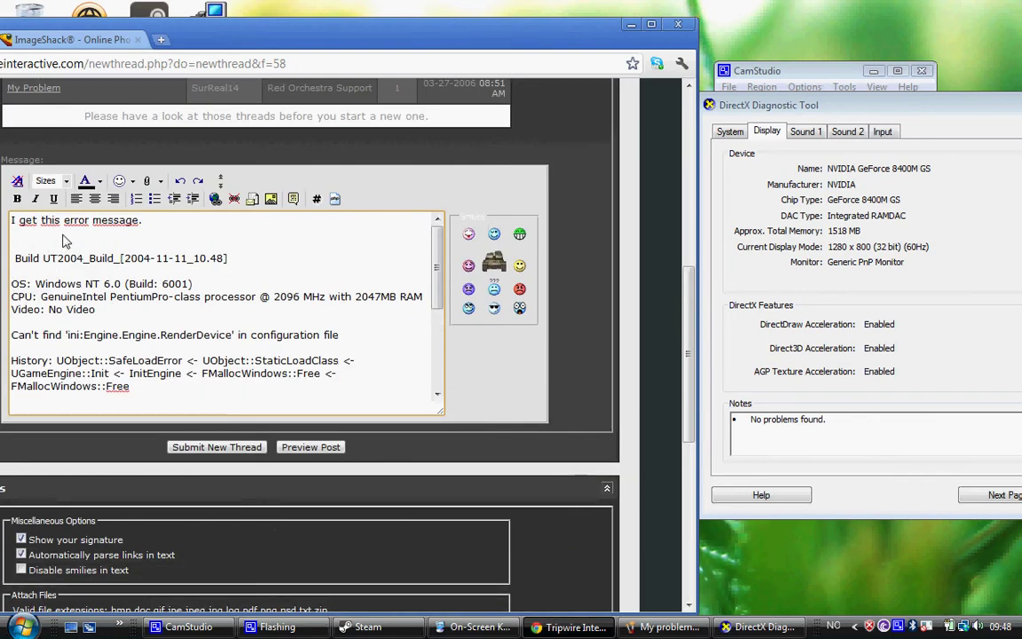
pyautogui.scroll(-6, 176, 246)
pyautogui.scroll(-1, 176, 245)
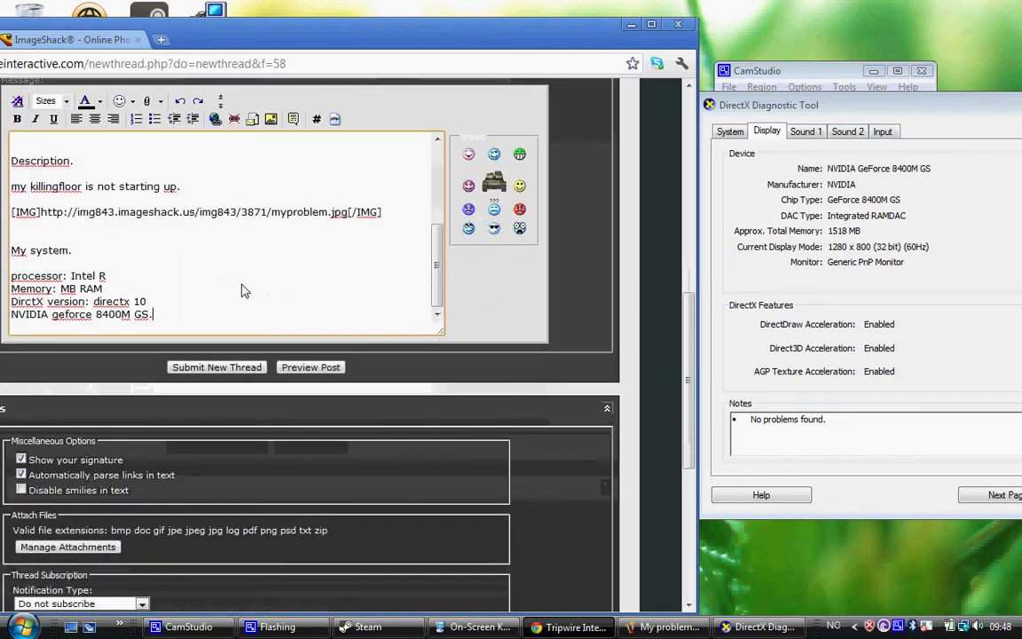
pyautogui.click(317, 367)
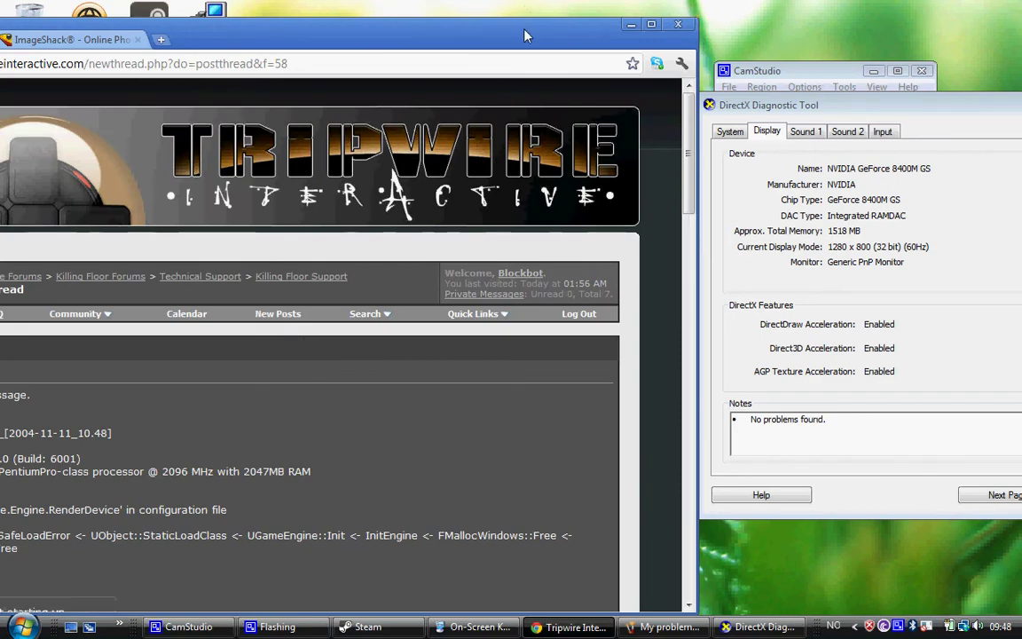
# Maximize Chrome and scroll through the preview's screenshot and system specs
pyautogui.doubleClick(525, 35)
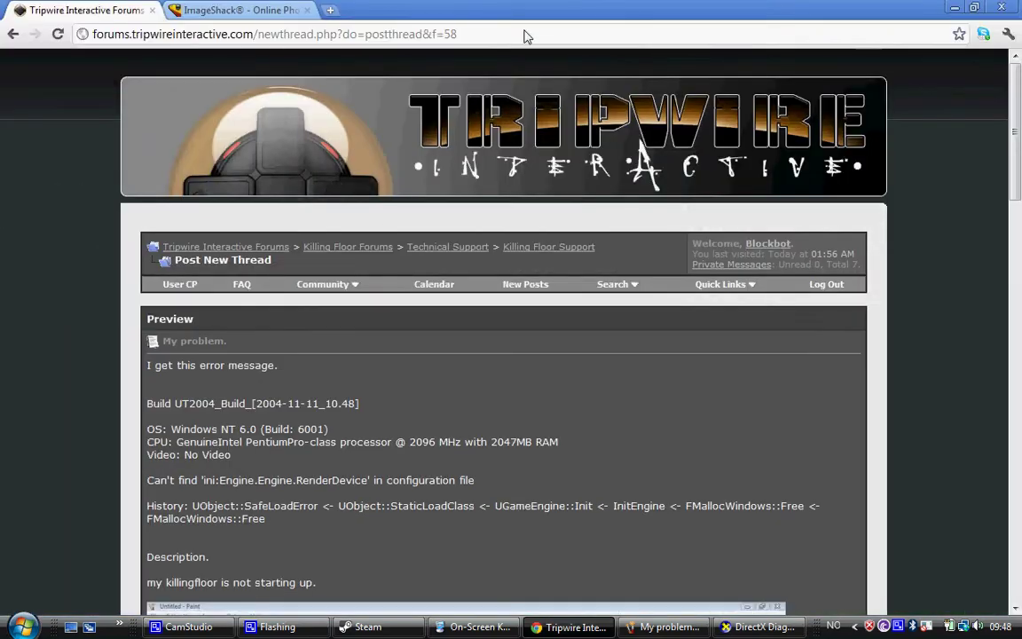
pyautogui.scroll(-5, 442, 262)
pyautogui.scroll(-8, 495, 254)
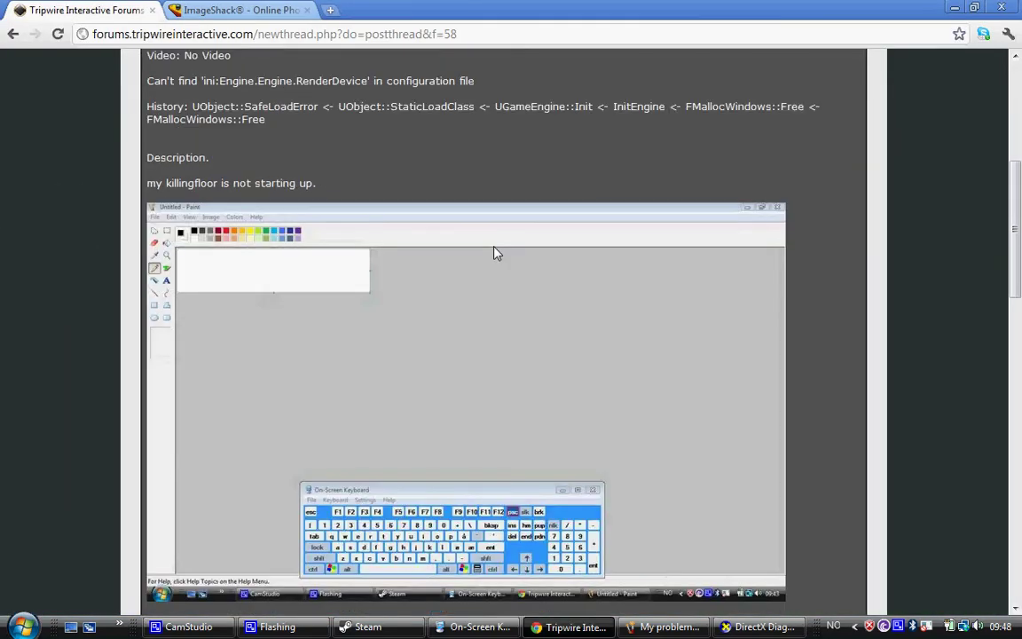
pyautogui.scroll(-3, 495, 255)
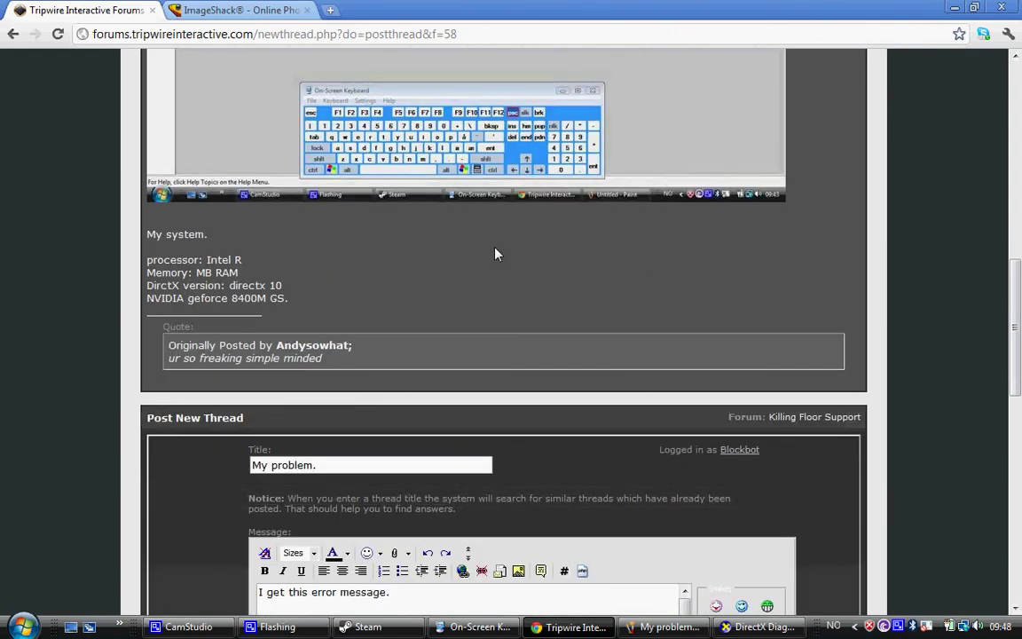
pyautogui.scroll(5, 495, 255)
pyautogui.scroll(6, 495, 255)
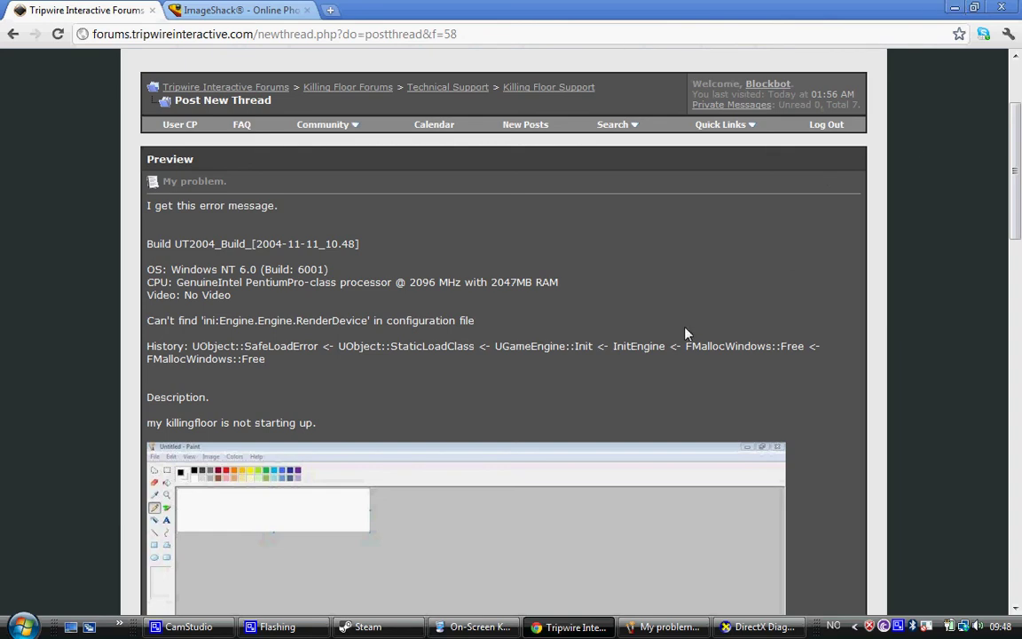
pyautogui.scroll(-5, 654, 347)
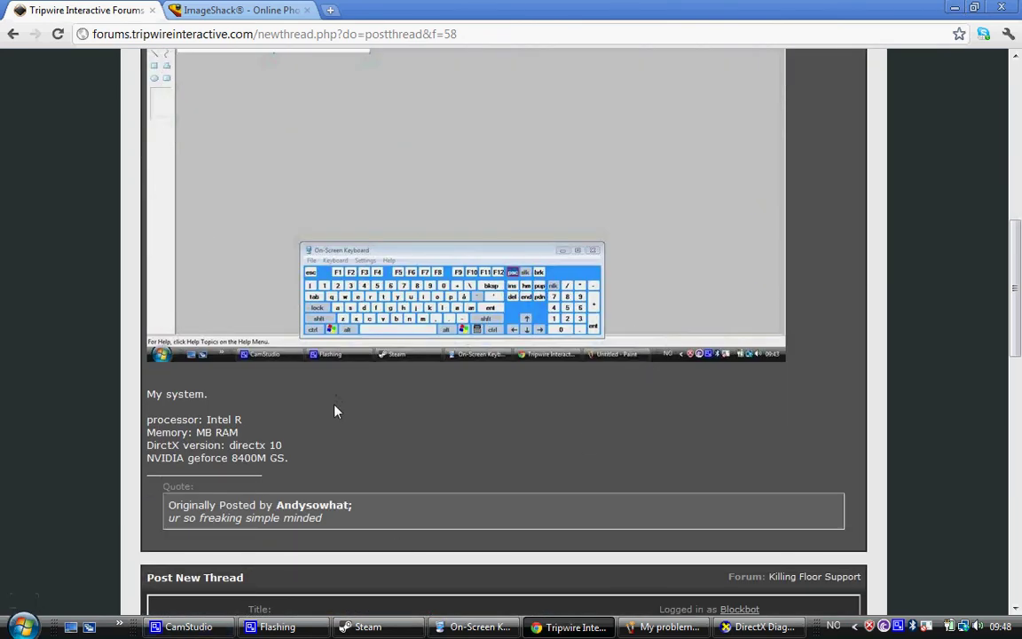
pyautogui.scroll(-6, 347, 422)
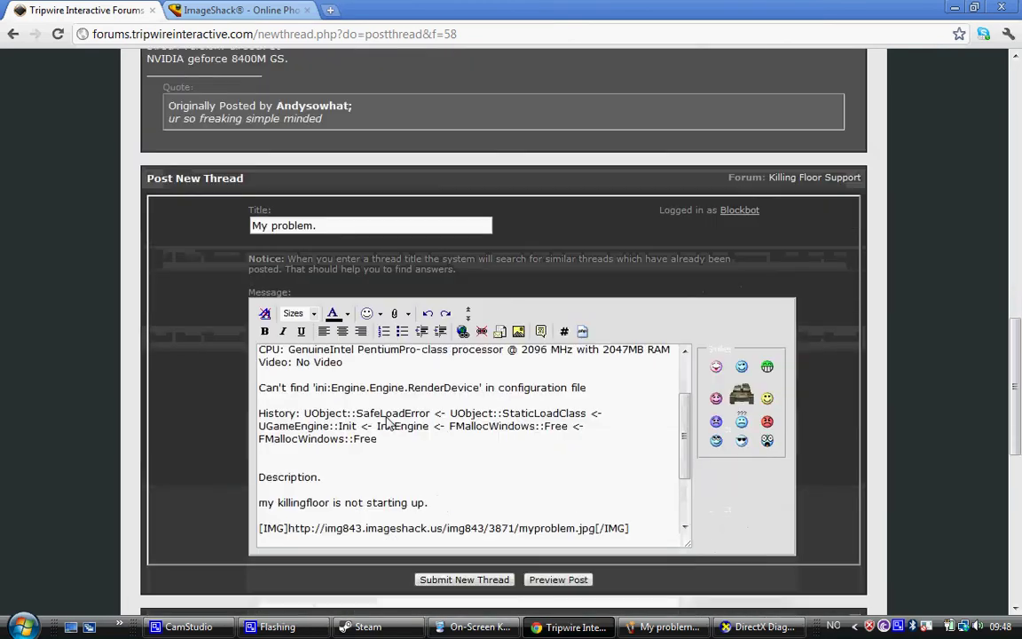
# Add a 'Killingfloor Logfile.' heading line after the system specs
pyautogui.scroll(-4, 388, 424)
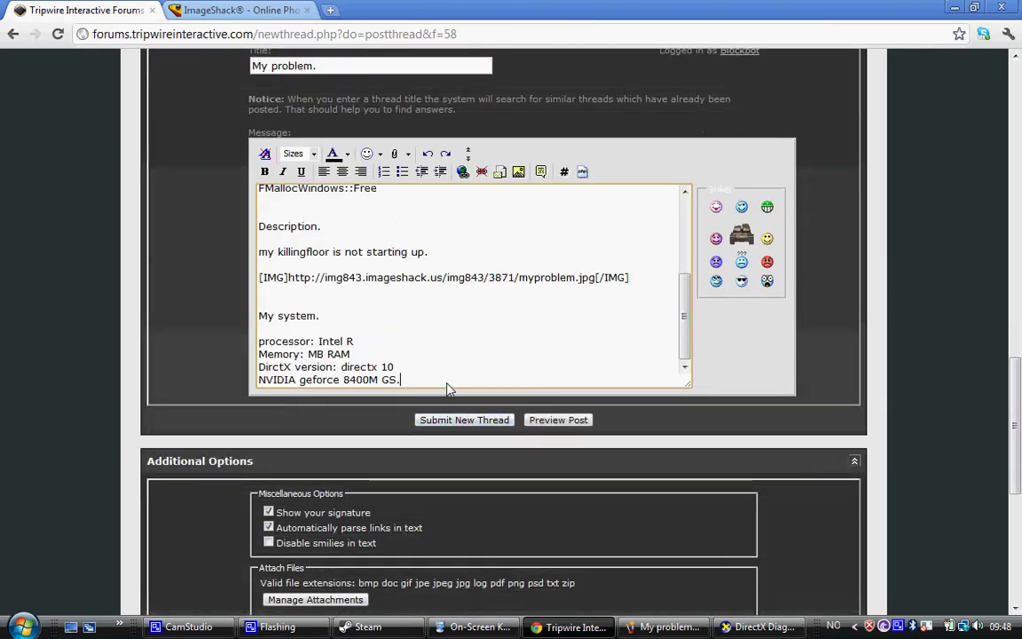
pyautogui.scroll(-2, 448, 388)
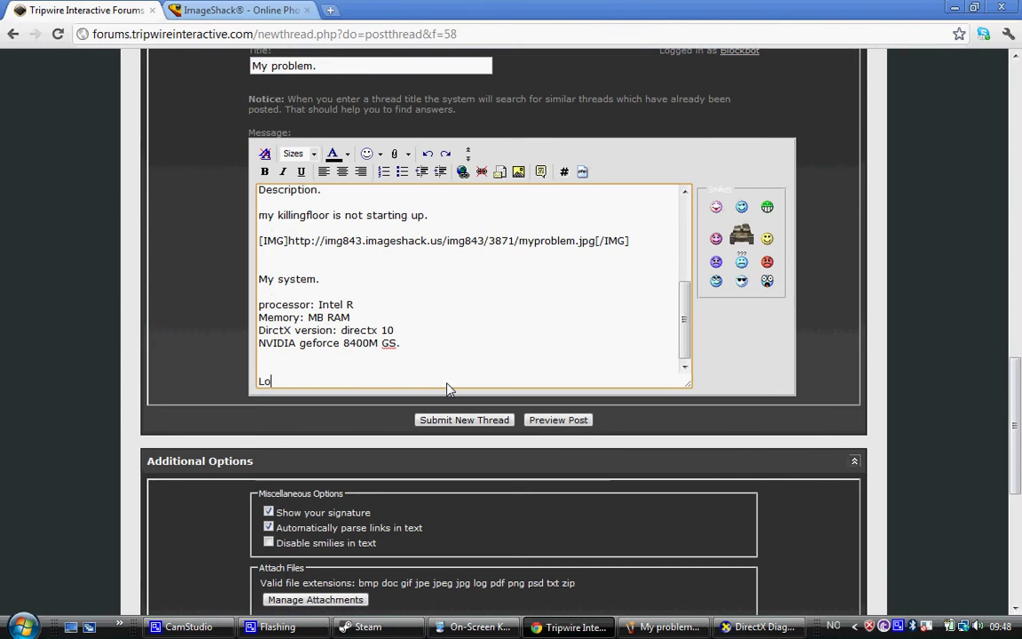
pyautogui.write('ingfloor Logfile.')
pyautogui.press('Return')
pyautogui.press('Return')
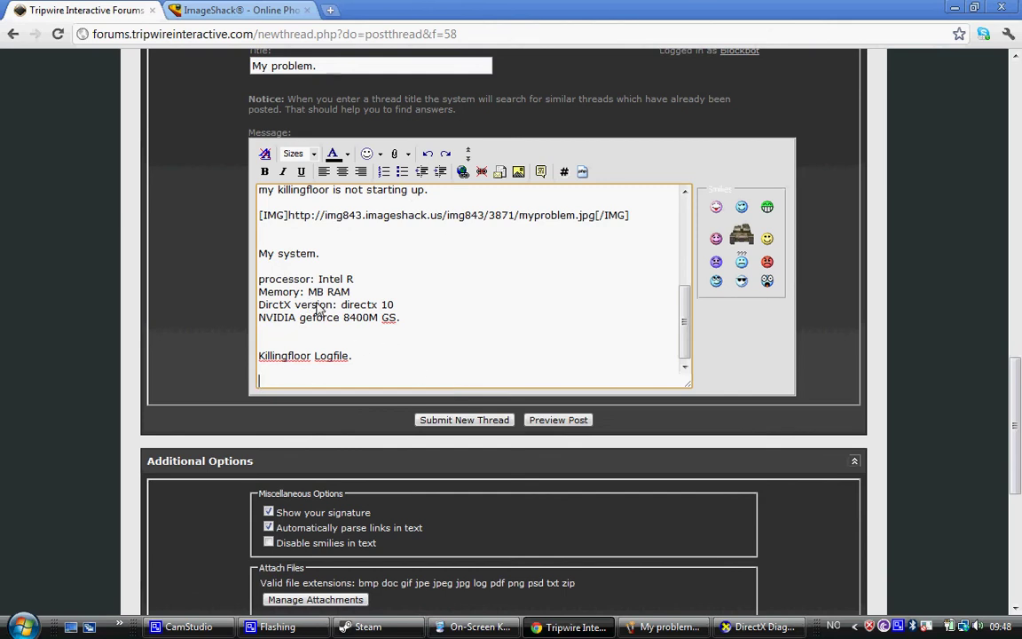
# Open Computer and browse into Local Disk (C:) > Program Files
pyautogui.click(24, 628)
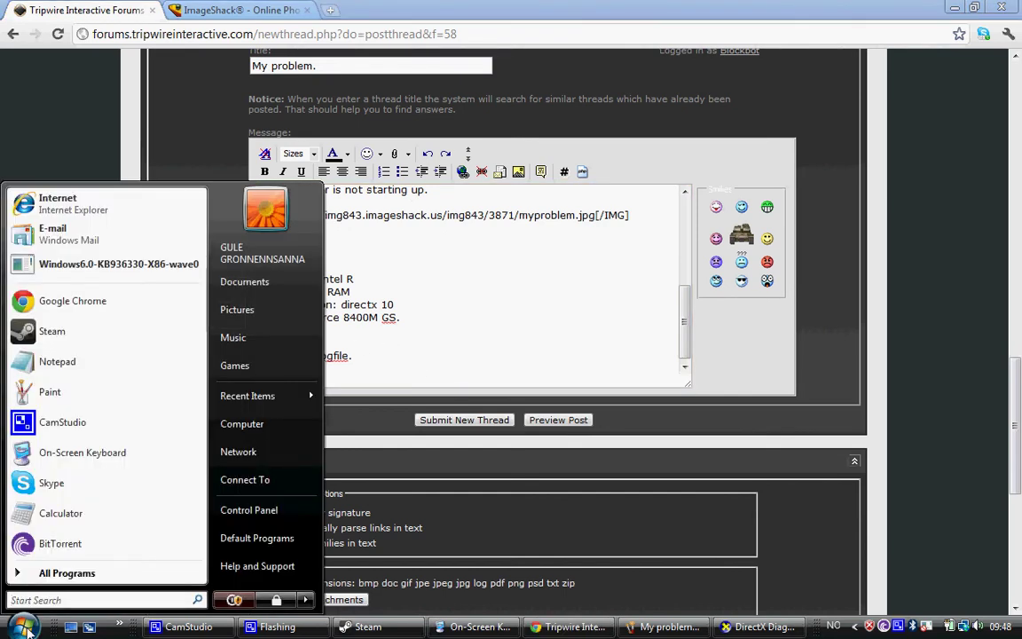
pyautogui.click(244, 424)
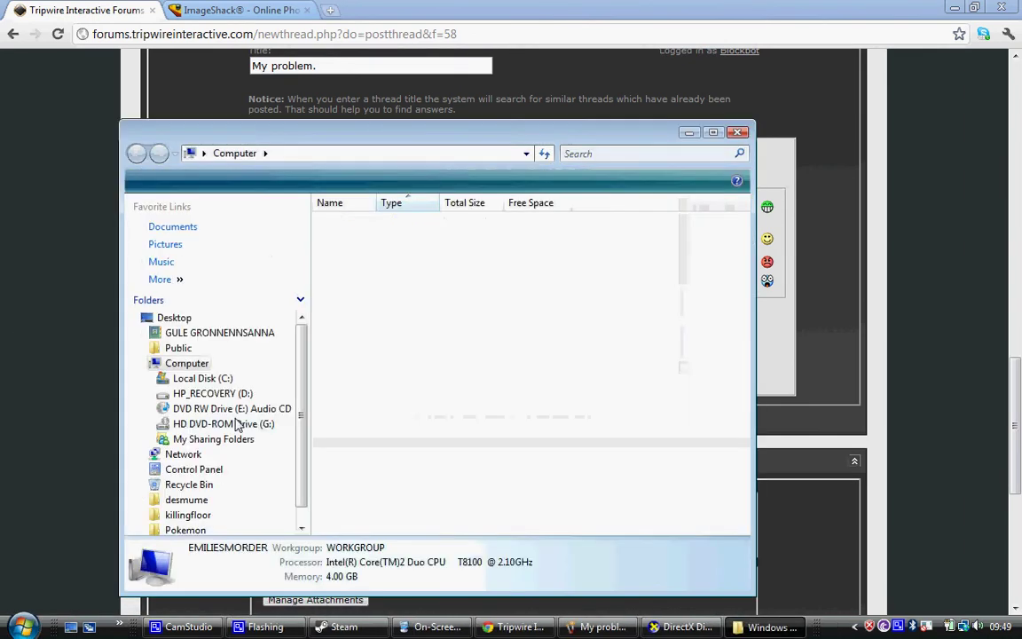
pyautogui.doubleClick(343, 253)
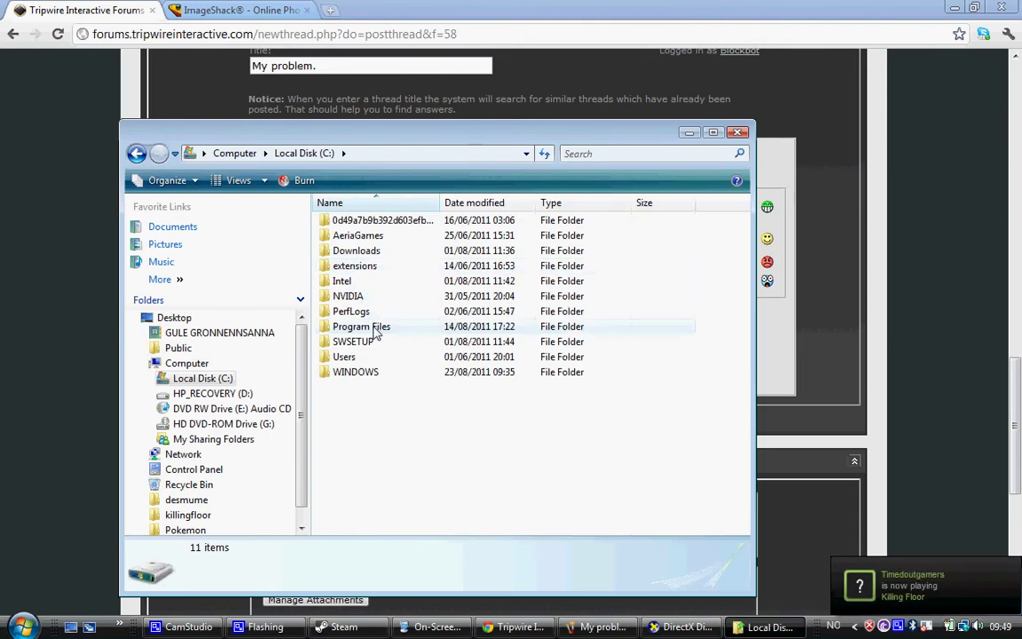
pyautogui.doubleClick(372, 327)
pyautogui.scroll(-4, 374, 331)
pyautogui.scroll(-1, 375, 331)
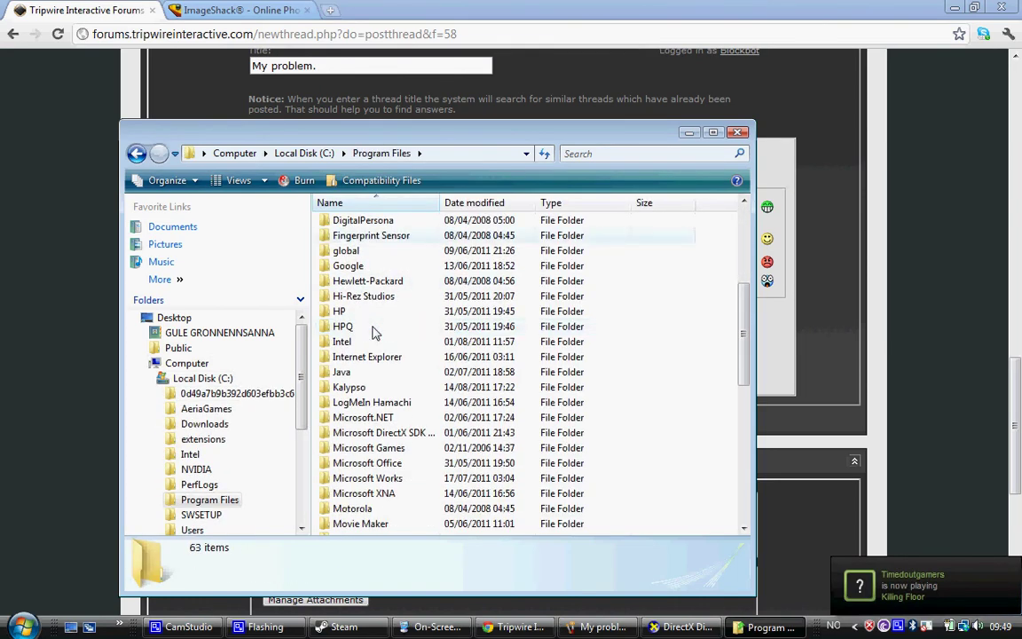
pyautogui.scroll(-1, 372, 331)
pyautogui.scroll(-3, 368, 319)
pyautogui.scroll(-1, 373, 316)
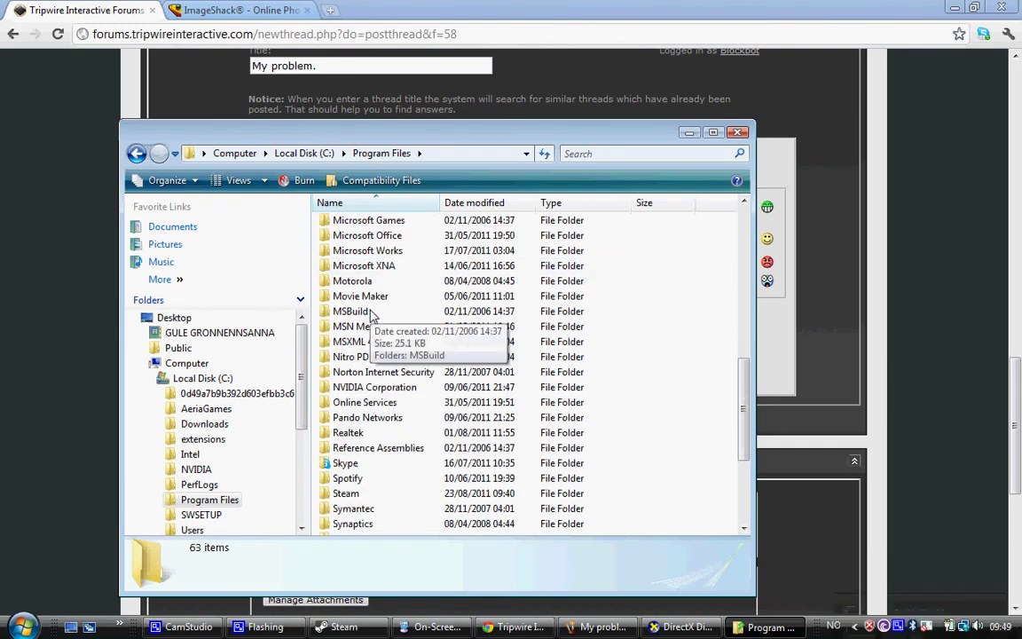
pyautogui.scroll(-3, 372, 315)
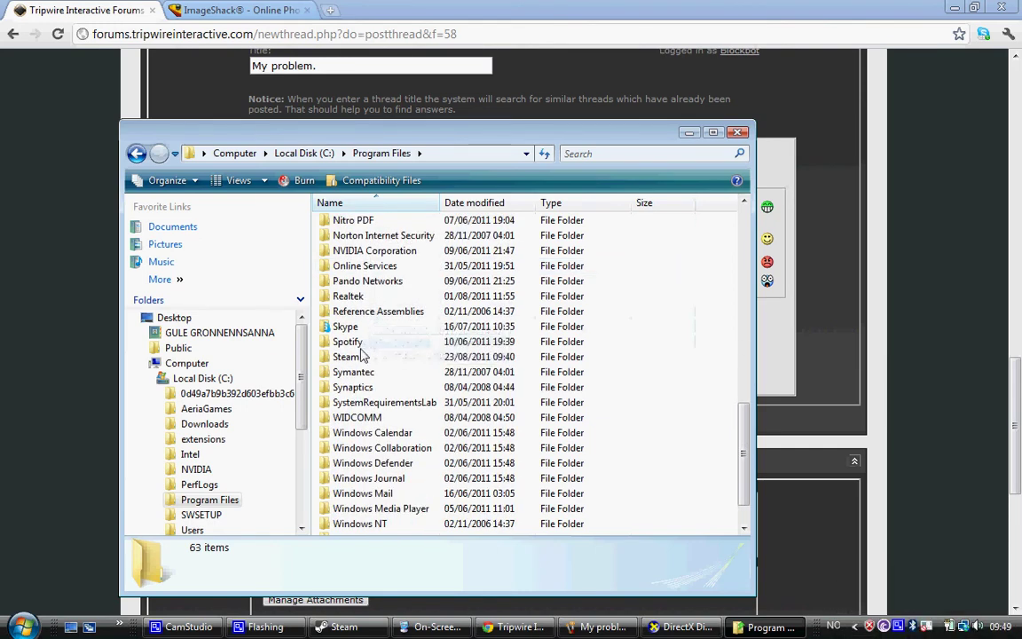
# Navigate Steam > steamapps > common > killingfloor into the System folder
pyautogui.doubleClick(359, 356)
pyautogui.scroll(-2, 399, 275)
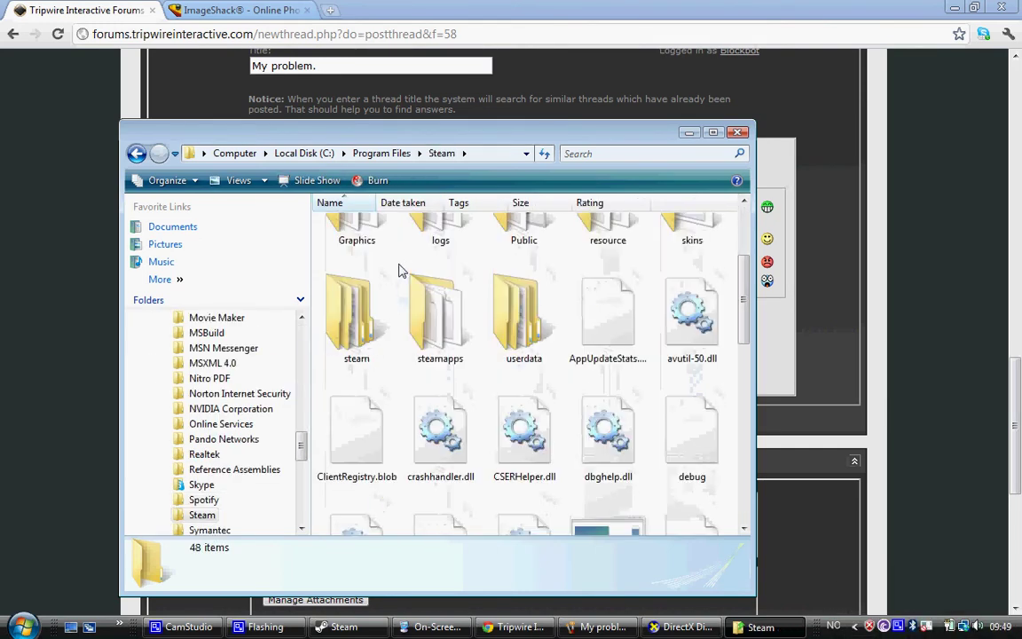
pyautogui.doubleClick(444, 302)
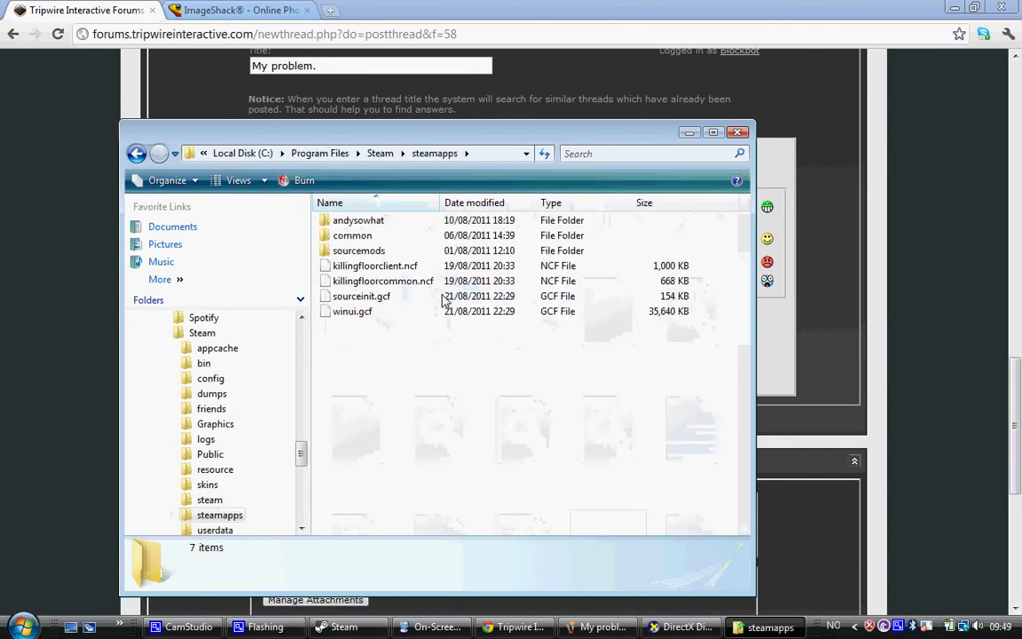
pyautogui.doubleClick(422, 241)
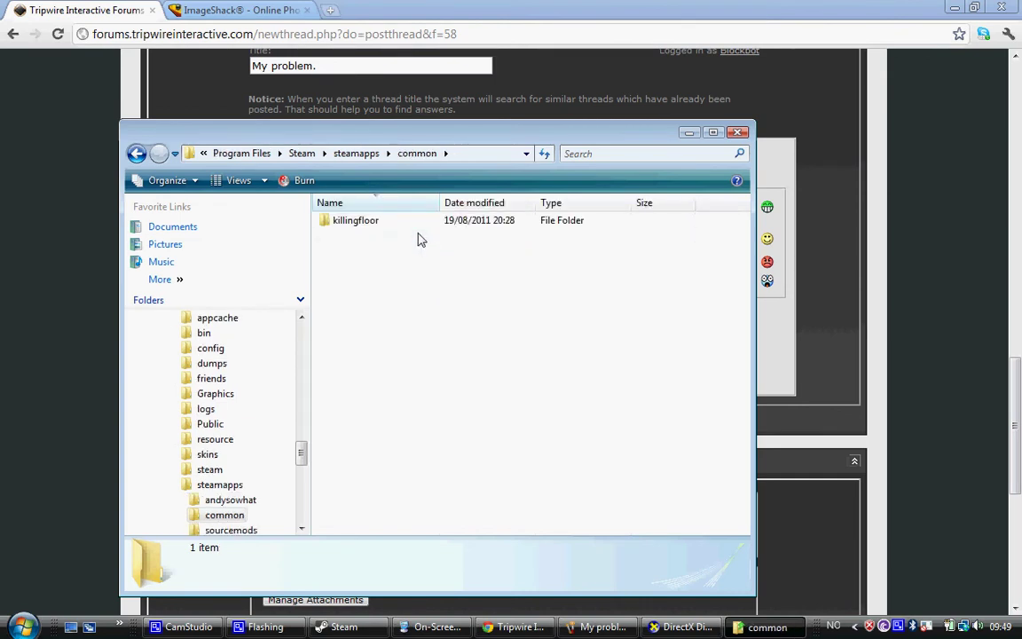
pyautogui.doubleClick(413, 225)
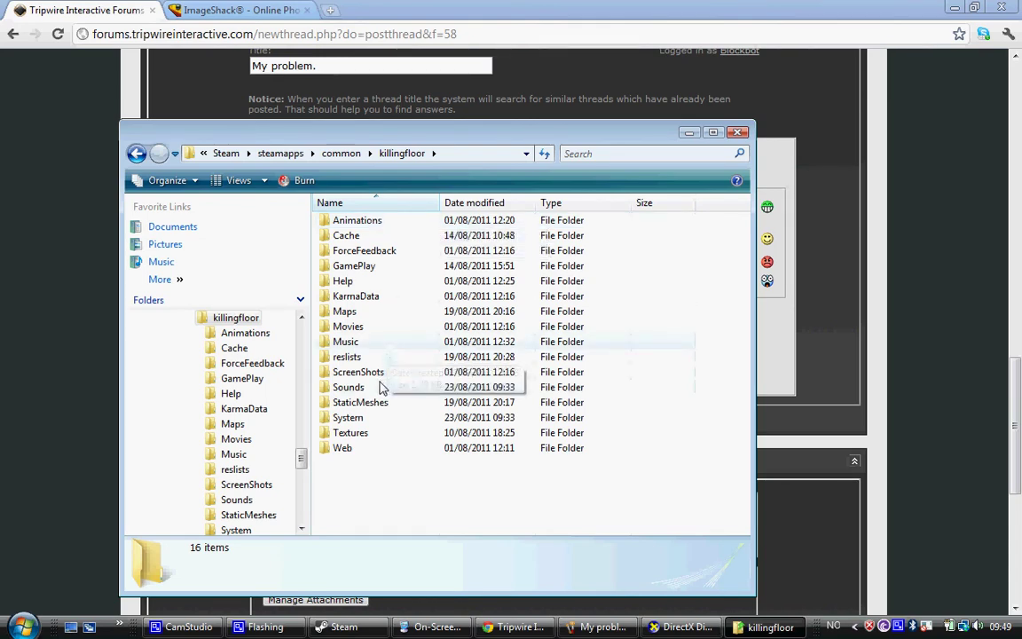
pyautogui.doubleClick(373, 417)
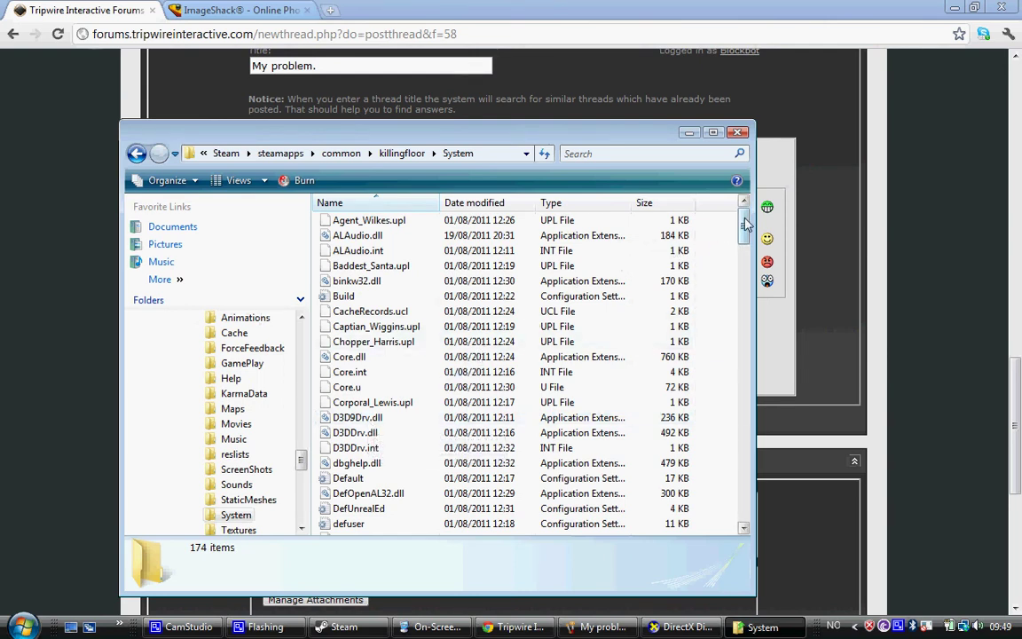
pyautogui.moveTo(745, 225); pyautogui.dragTo(744, 368)
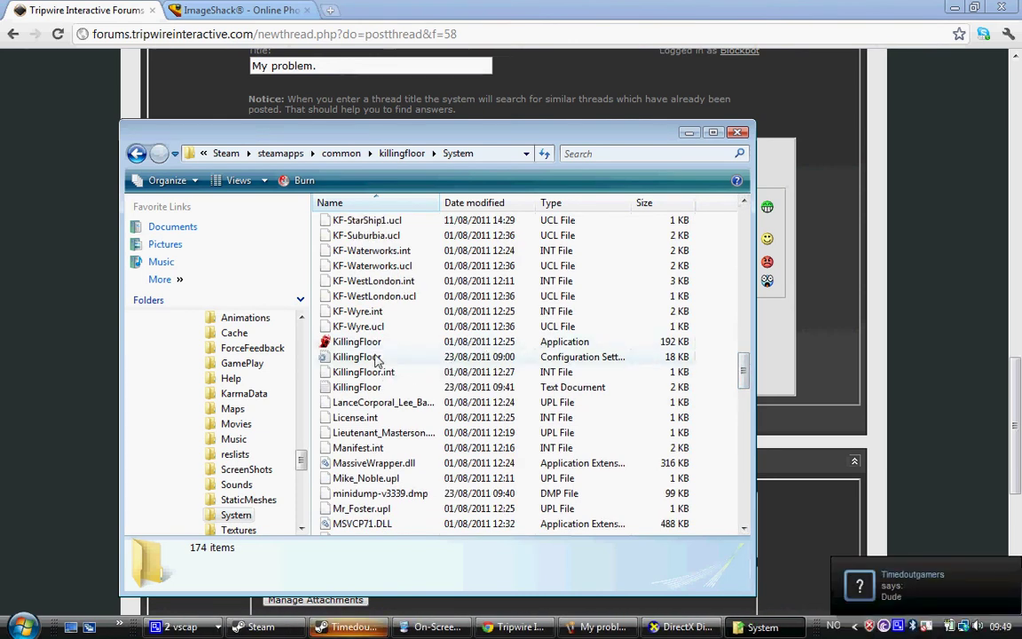
# Check the KillingFloor log text document's properties: 1.56 KB, modified 23/08/2011 09:41
pyautogui.click(325, 358)
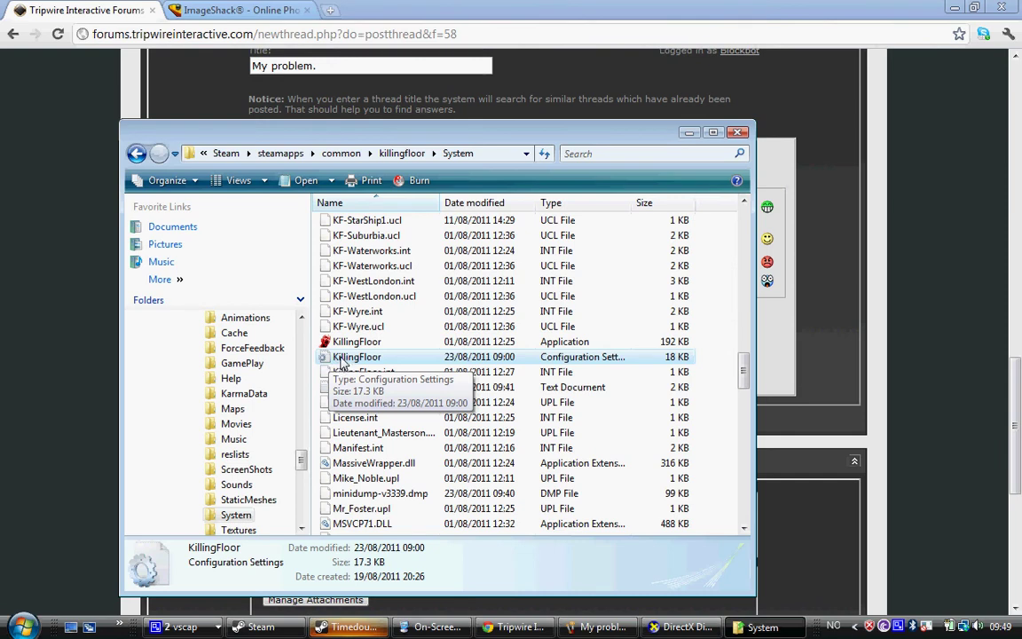
pyautogui.rightClick(340, 358)
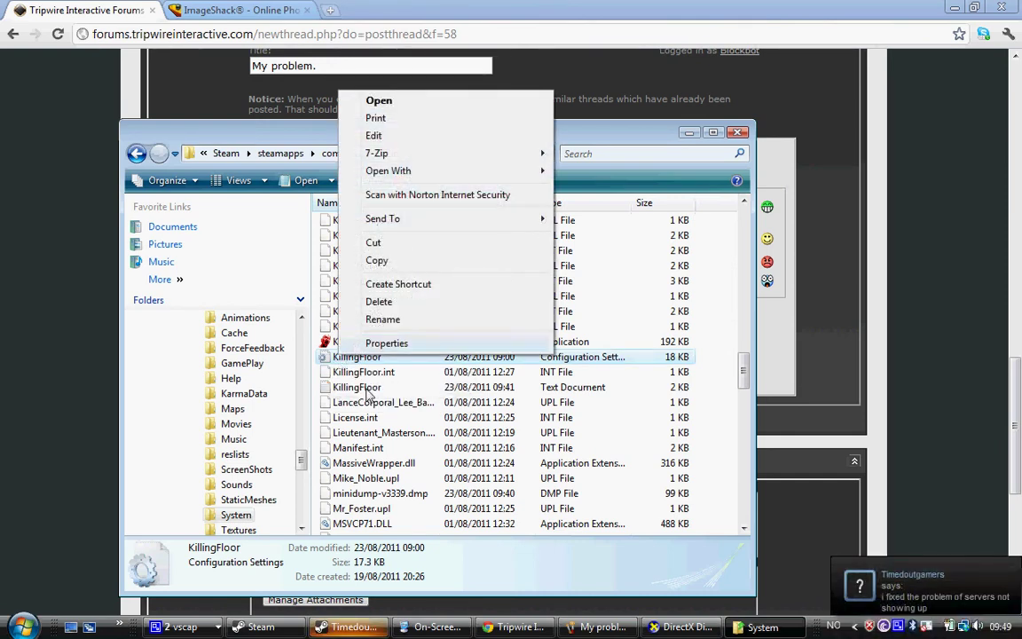
pyautogui.click(365, 389)
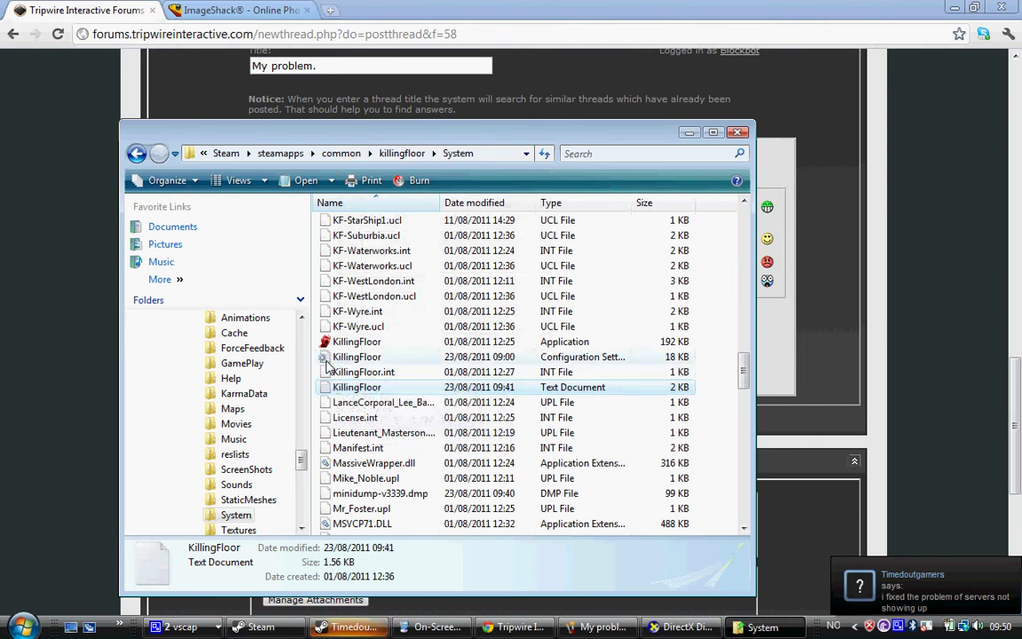
pyautogui.rightClick(362, 389)
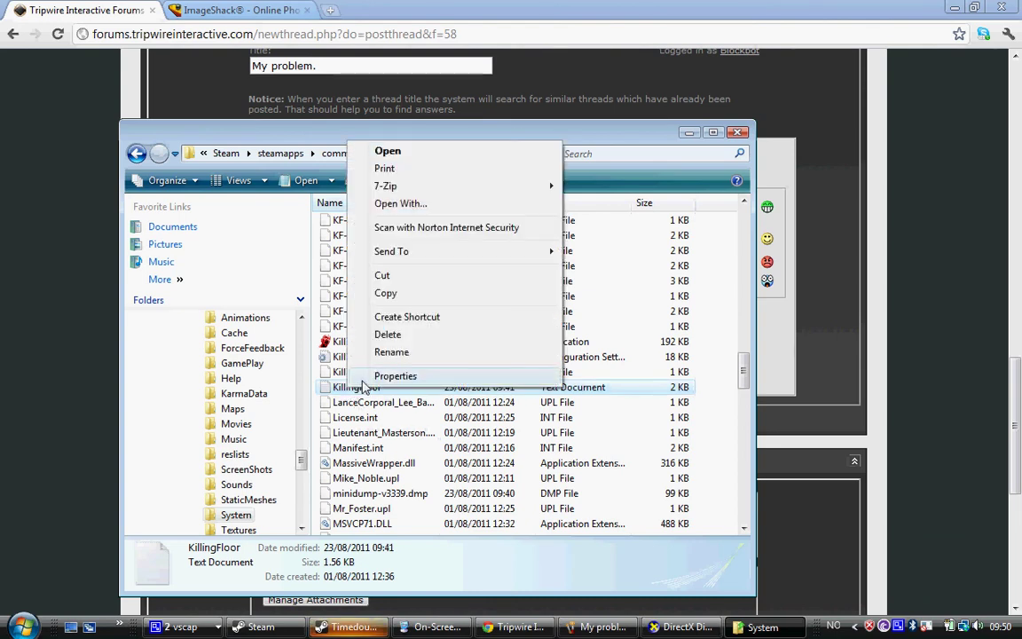
pyautogui.click(362, 382)
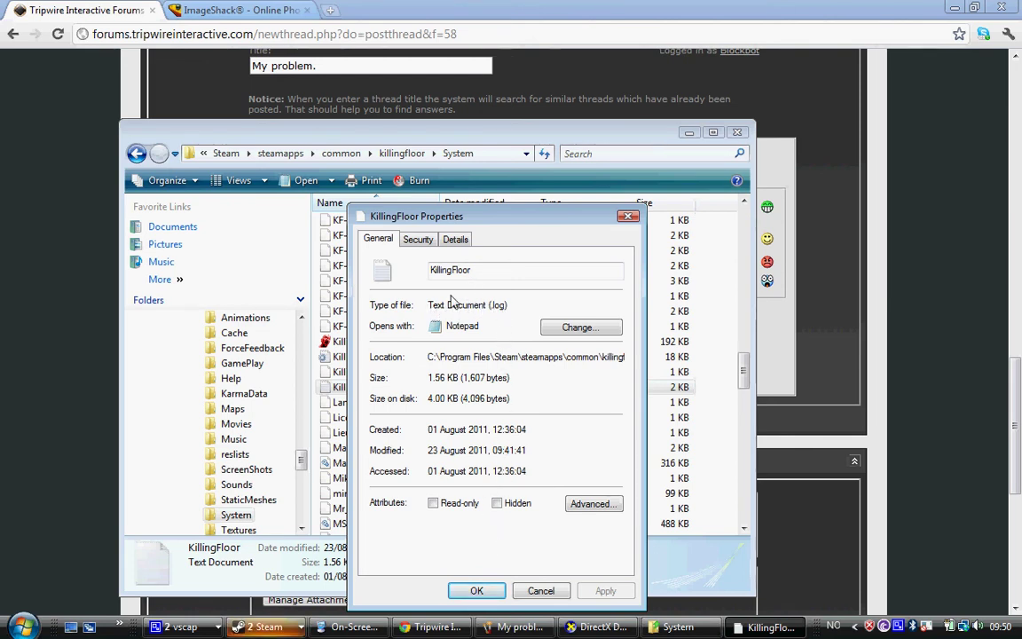
pyautogui.click(477, 591)
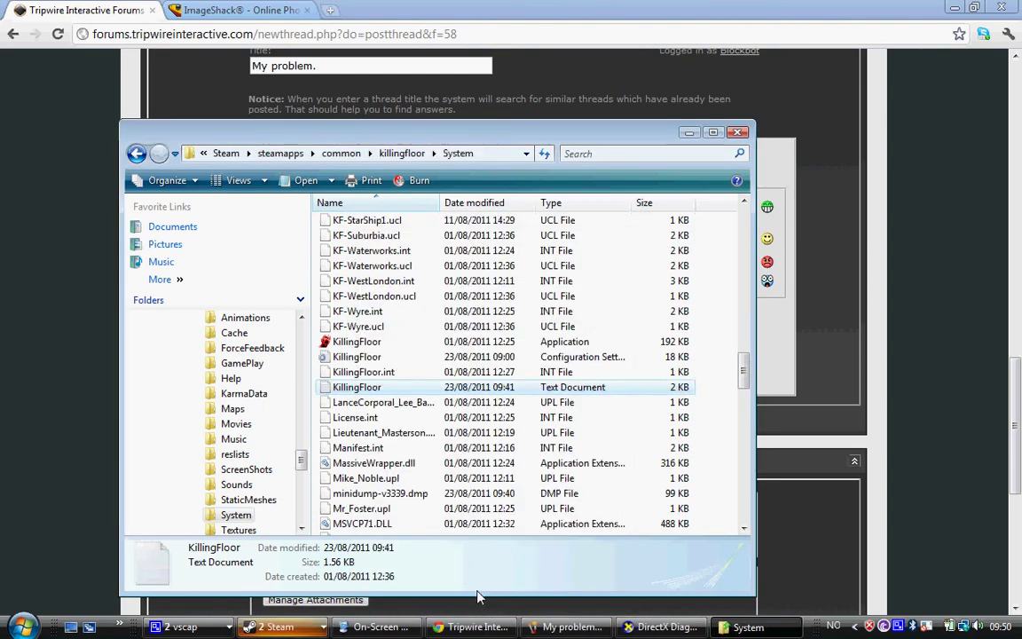
# Open the KillingFloor log in Notepad and copy its entire text
pyautogui.doubleClick(376, 390)
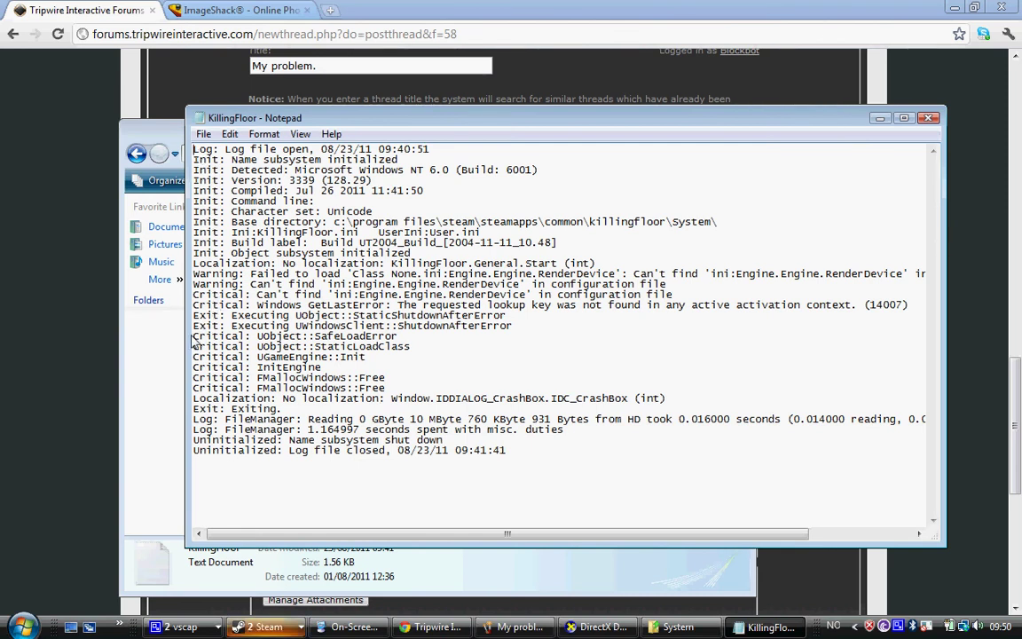
pyautogui.moveTo(193, 336); pyautogui.dragTo(387, 395)
pyautogui.click(236, 246)
pyautogui.moveTo(196, 152); pyautogui.dragTo(693, 460)
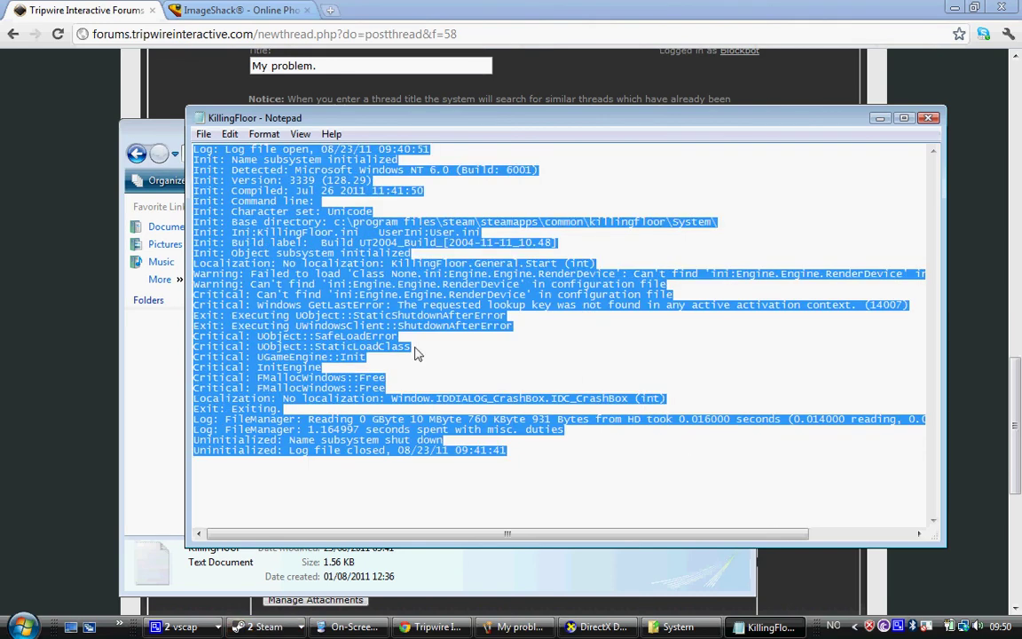
pyautogui.rightClick(346, 286)
pyautogui.click(395, 337)
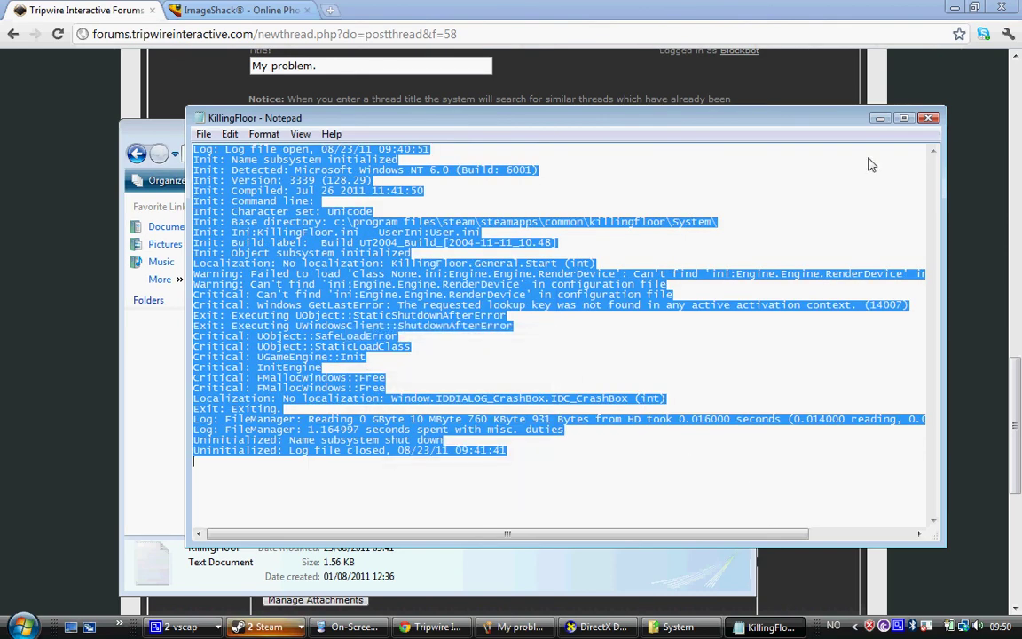
# Paste the log, 'Log file open' through 'Log file closed', under the 'Killingfloor Logfile.' line
pyautogui.click(808, 85)
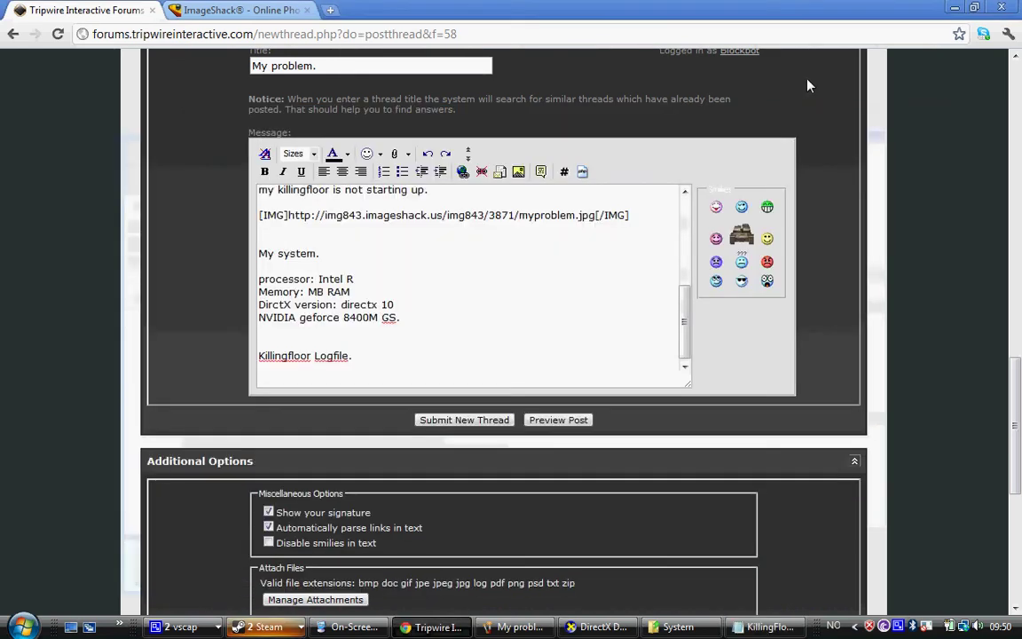
pyautogui.click(295, 383)
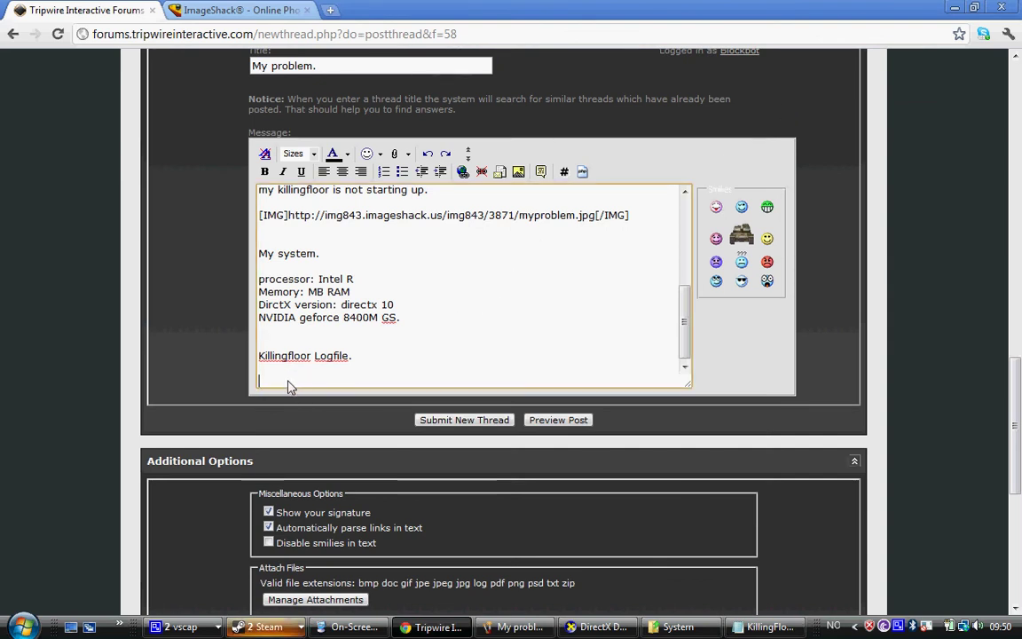
pyautogui.hotkey('ctrl', 'v')
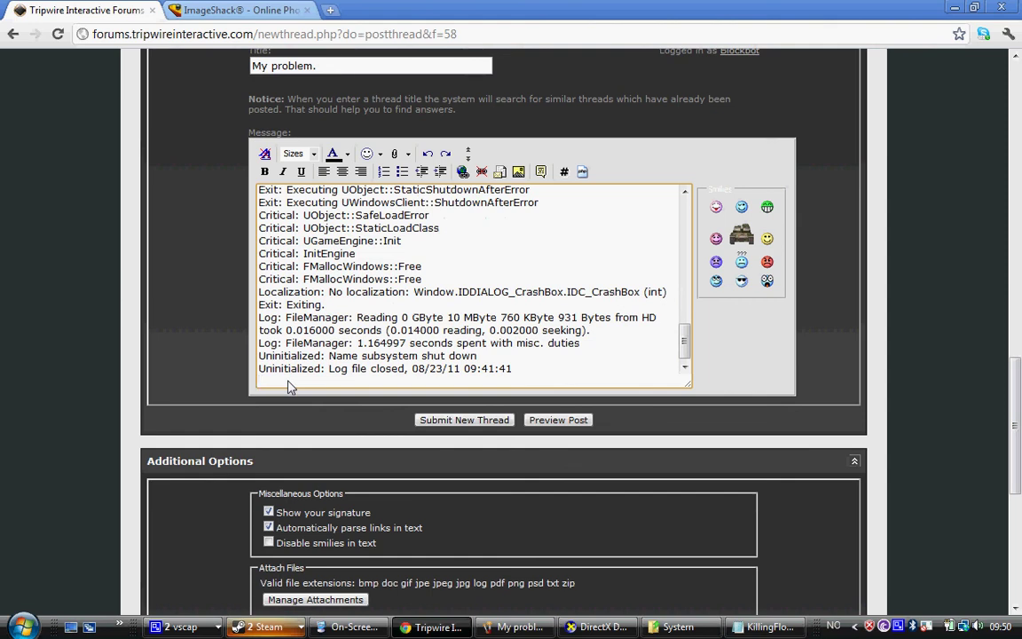
pyautogui.scroll(10, 319, 363)
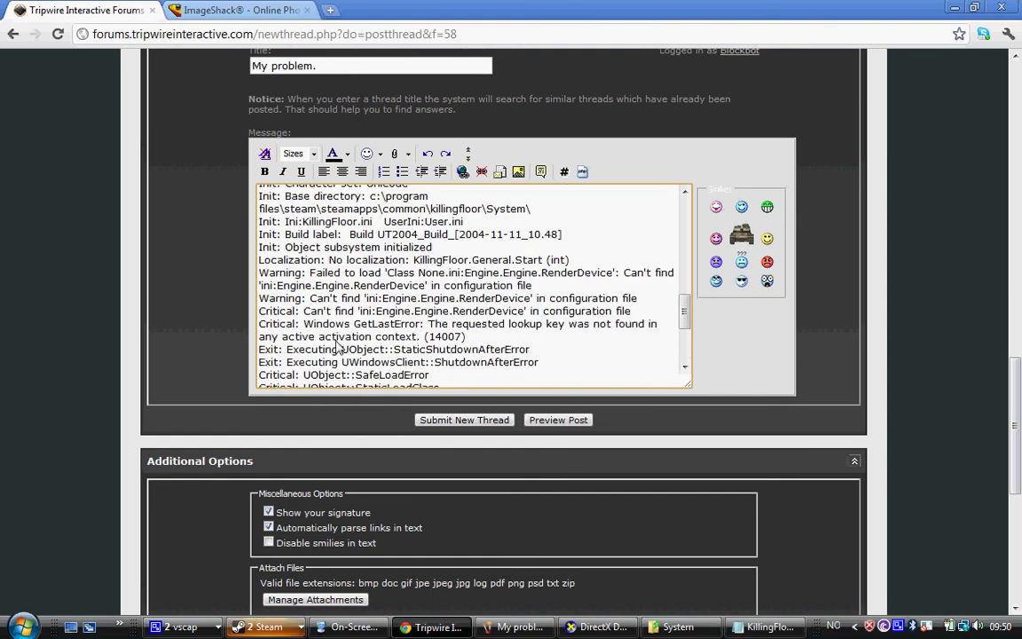
pyautogui.scroll(2, 338, 347)
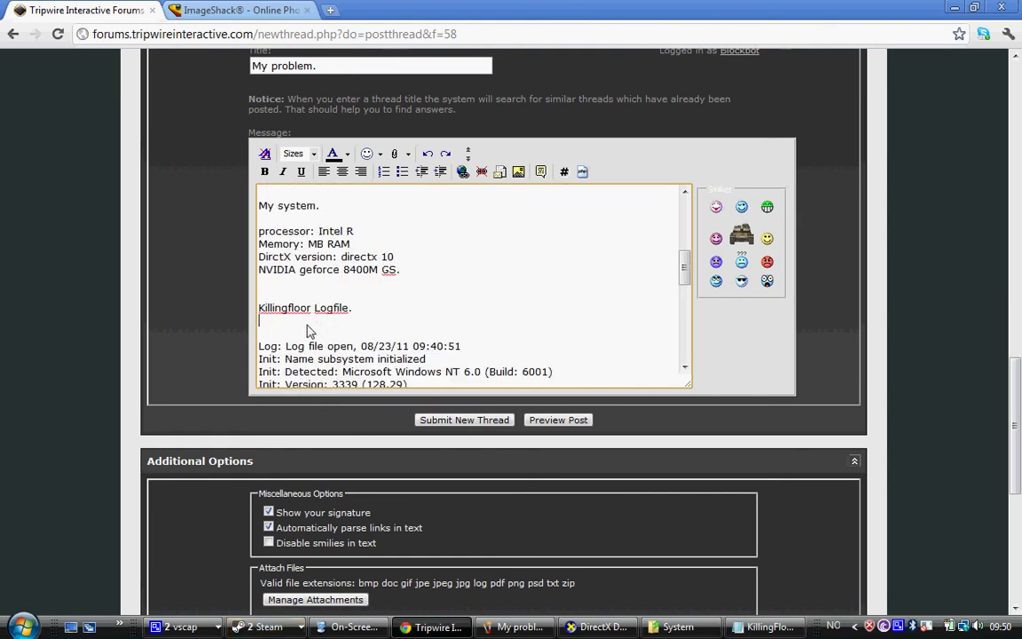